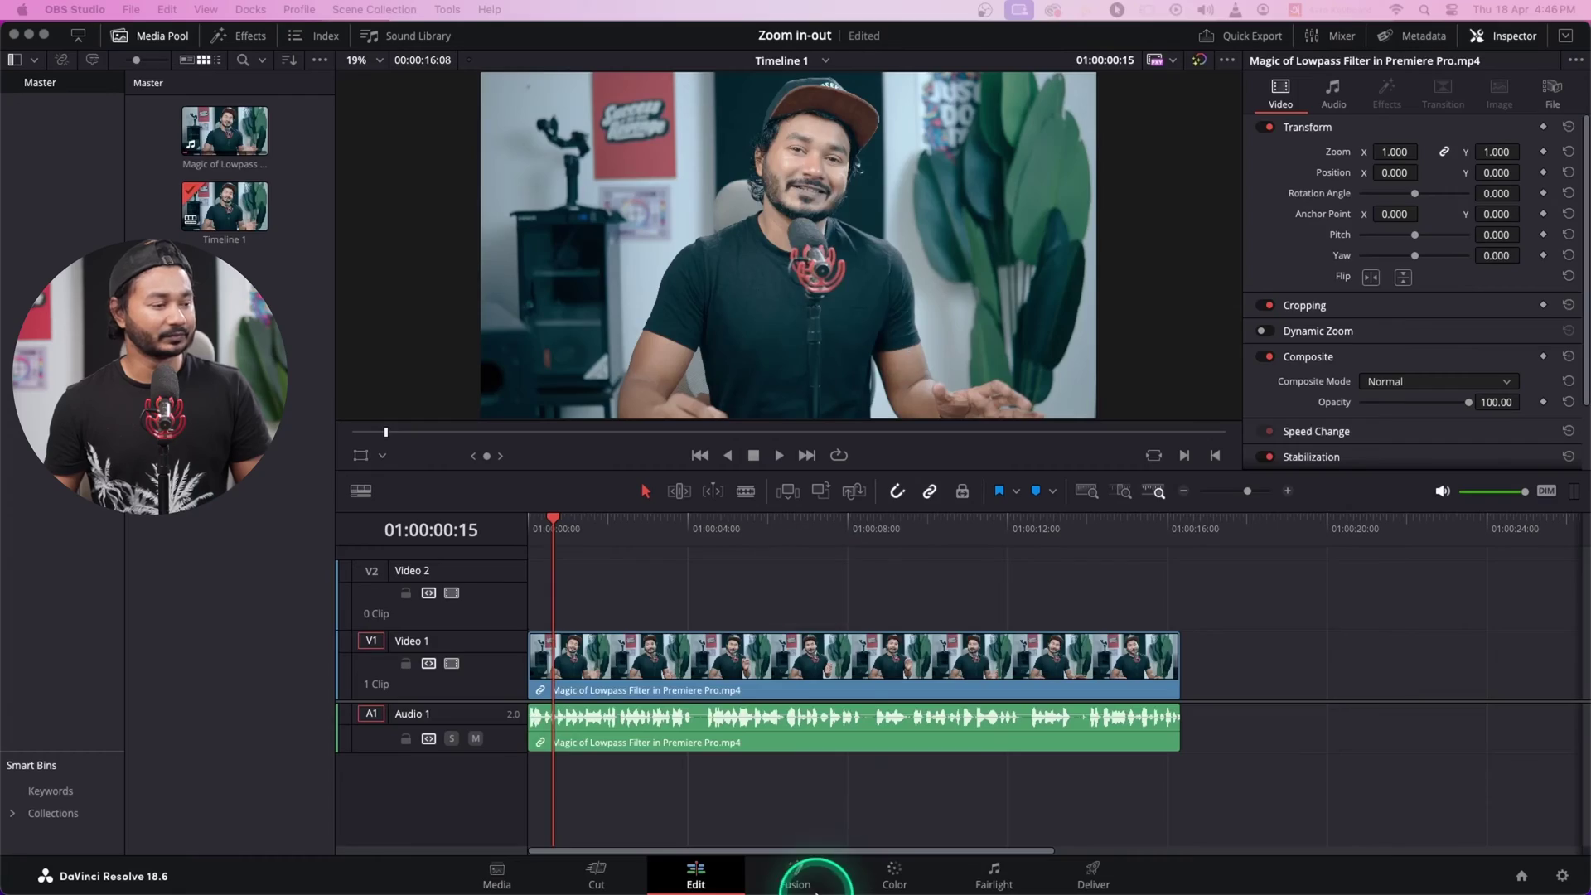
# Step: Bring Chrome forward to show the Ko-fi Seamless ZOOM Tool page
pyautogui.moveTo(852, 854)
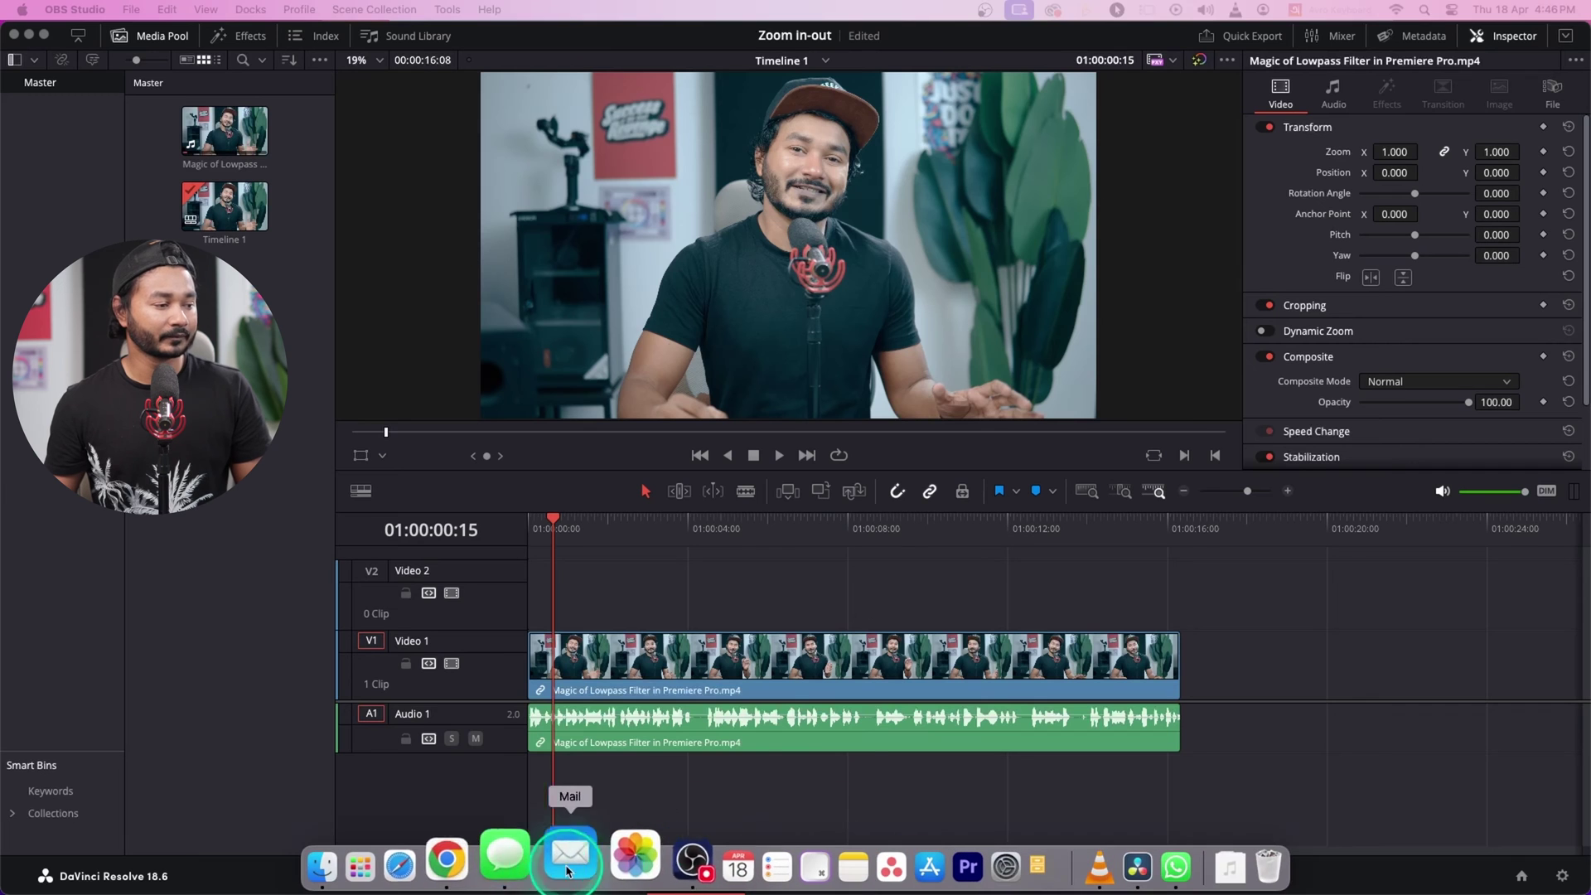
pyautogui.click(490, 868)
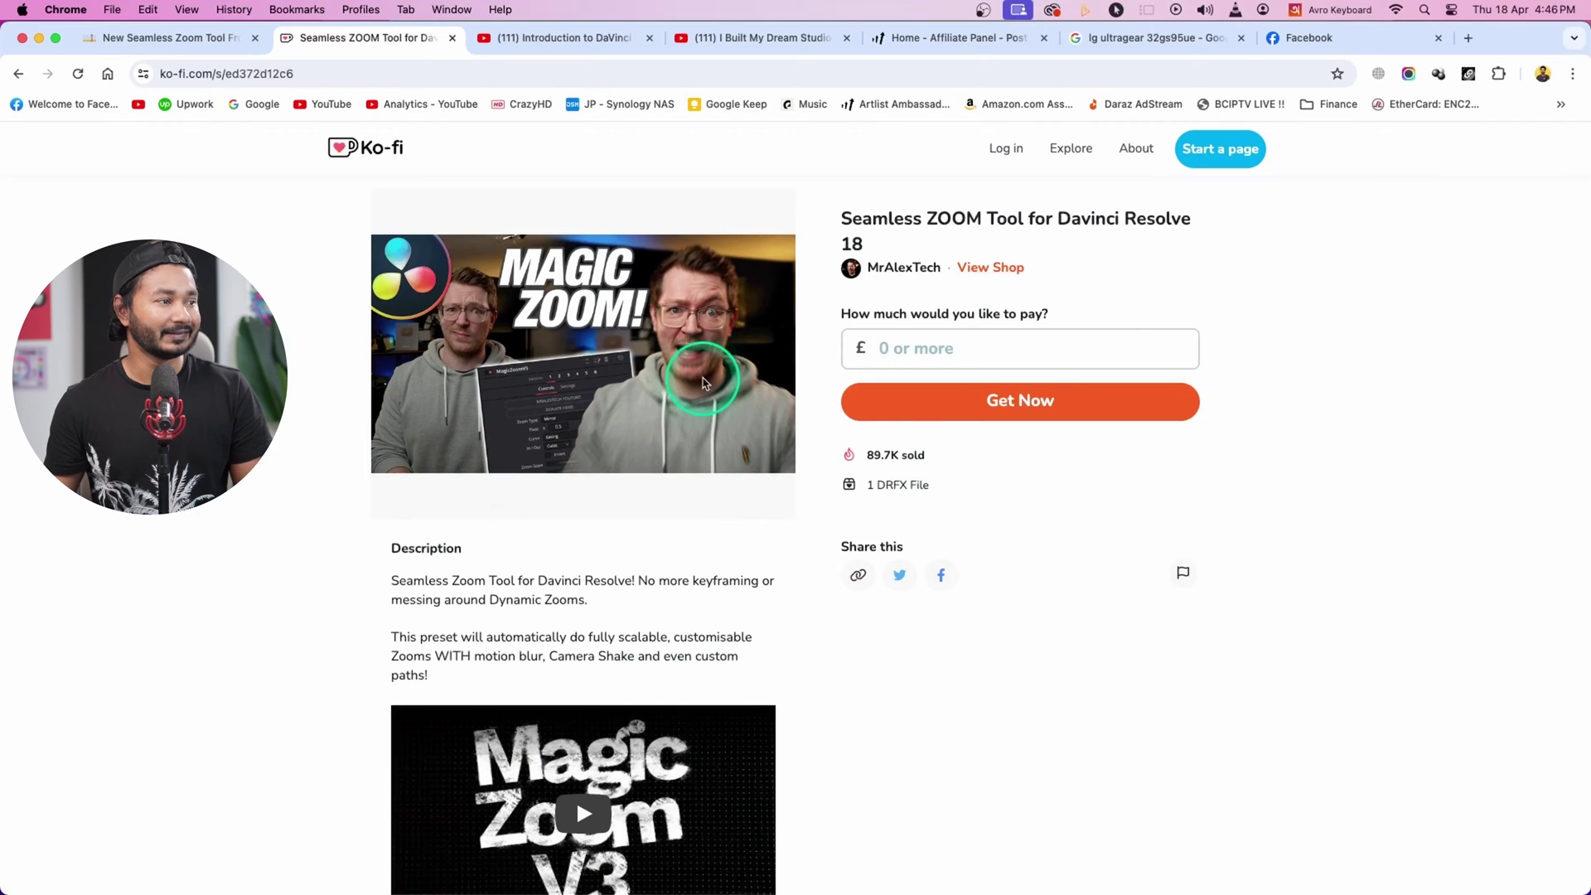
# Step: Claim the Seamless ZOOM Tool for £0 and find MagicZoomV3.drfx in Downloads
pyautogui.click(988, 333)
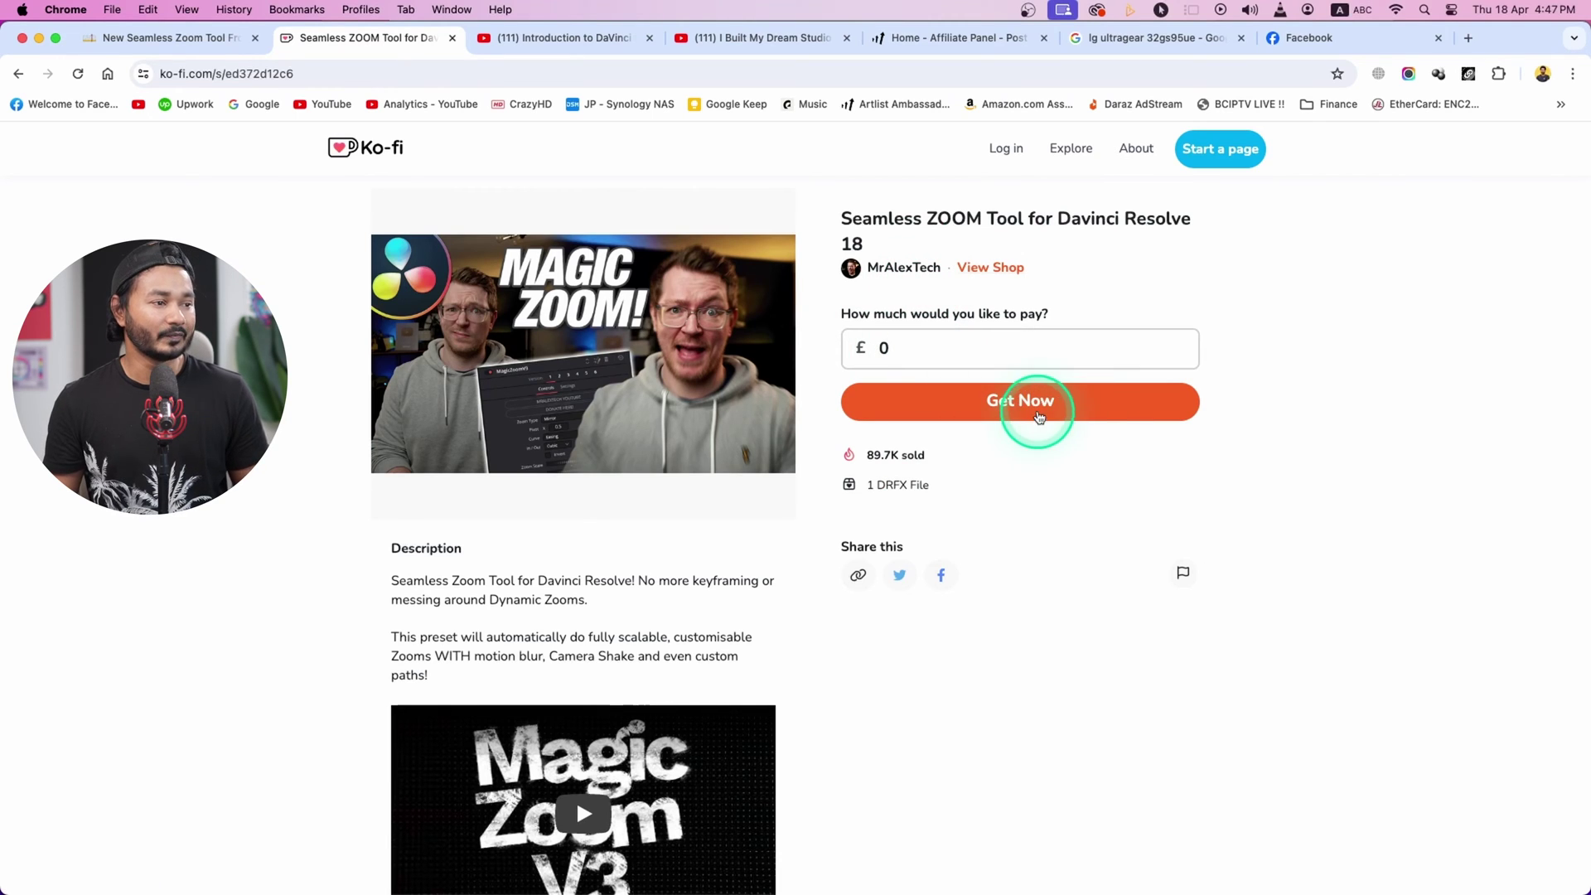
pyautogui.click(480, 880)
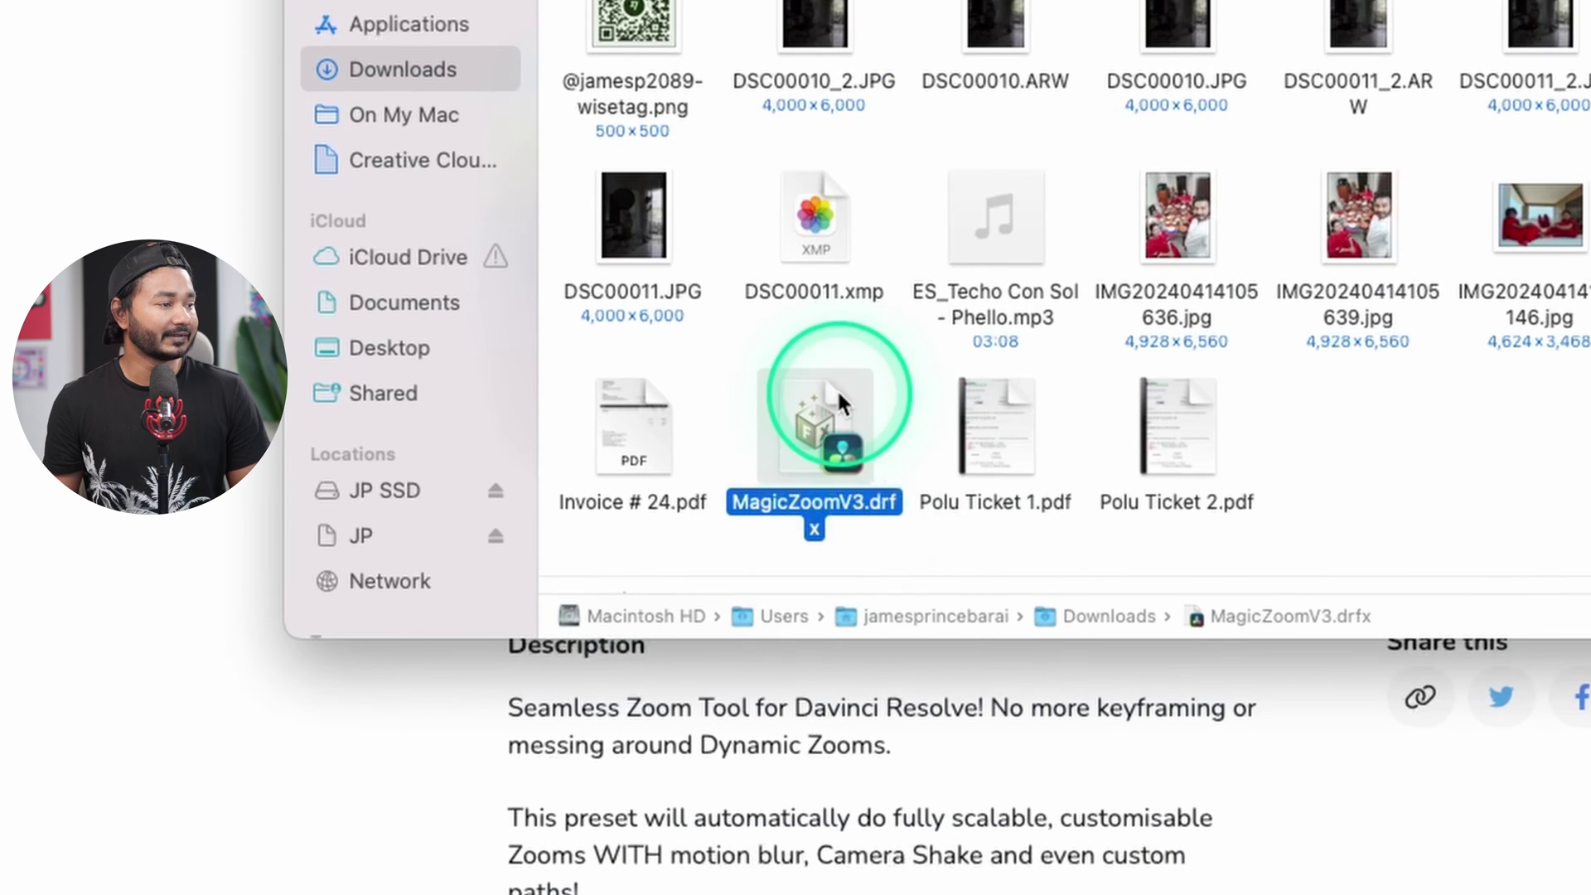
# Step: Install MagicZoomV3.drfx by opening it with DaVinci Resolve.app, then return to Resolve
pyautogui.rightClick(784, 400)
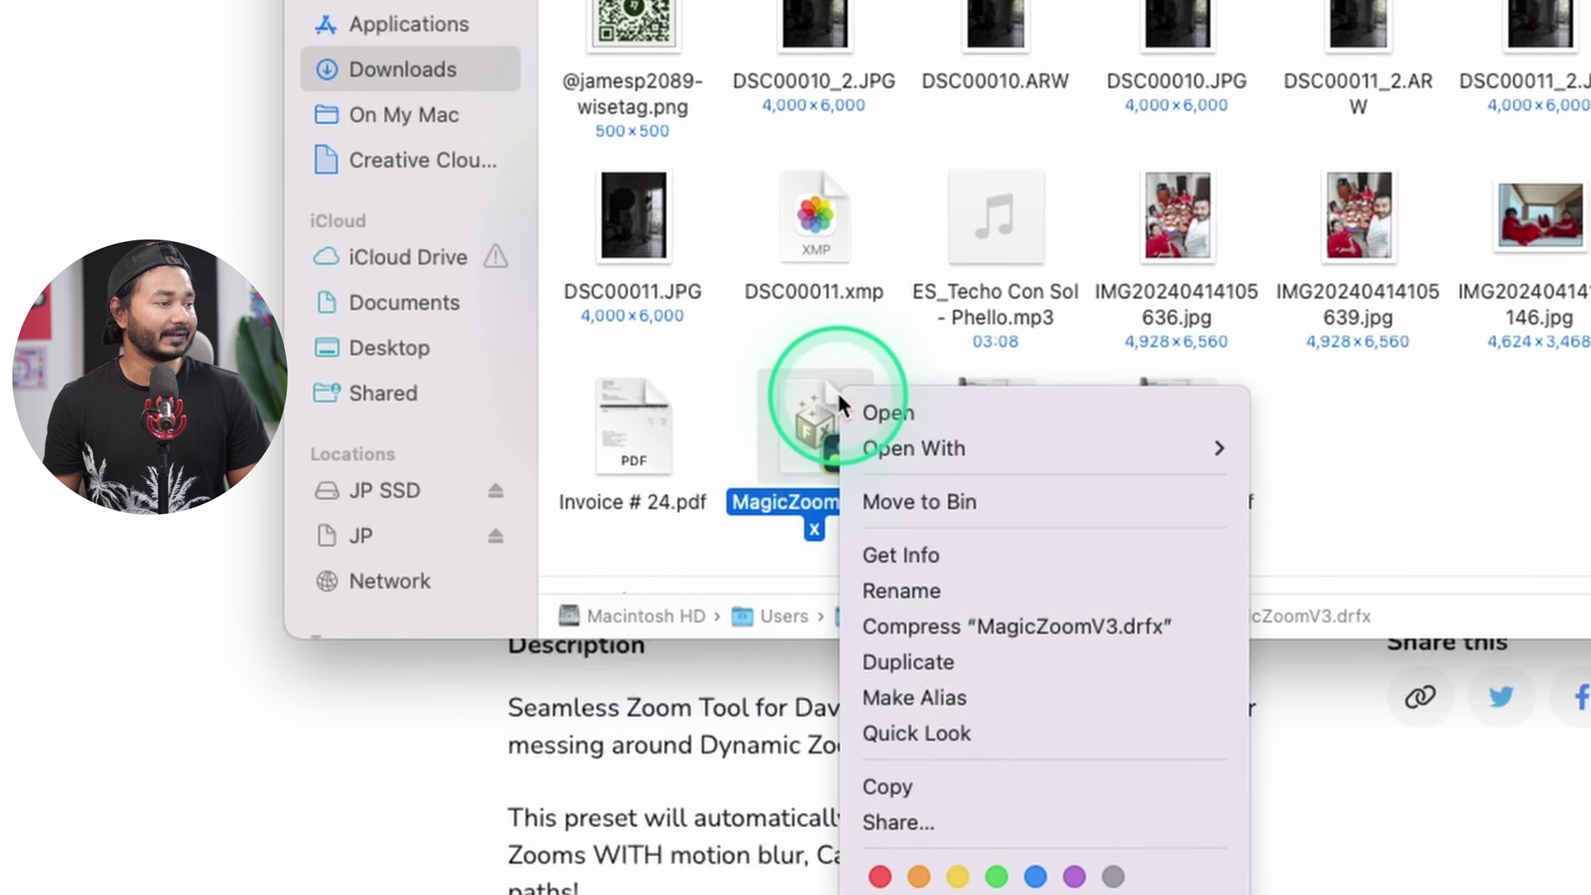
pyautogui.moveTo(907, 439)
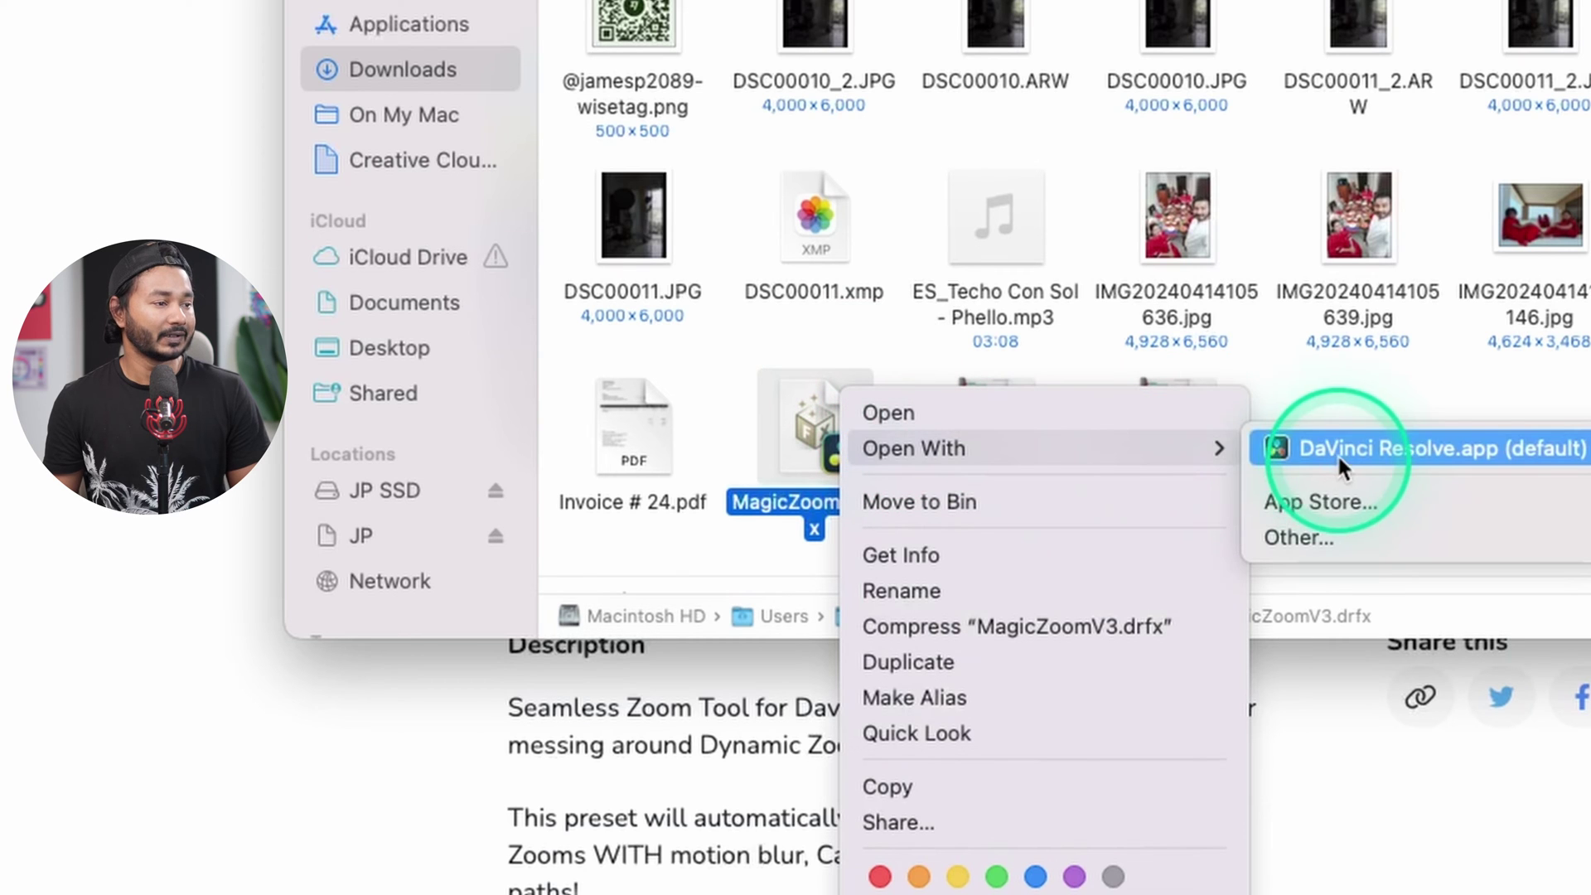
pyautogui.click(1359, 450)
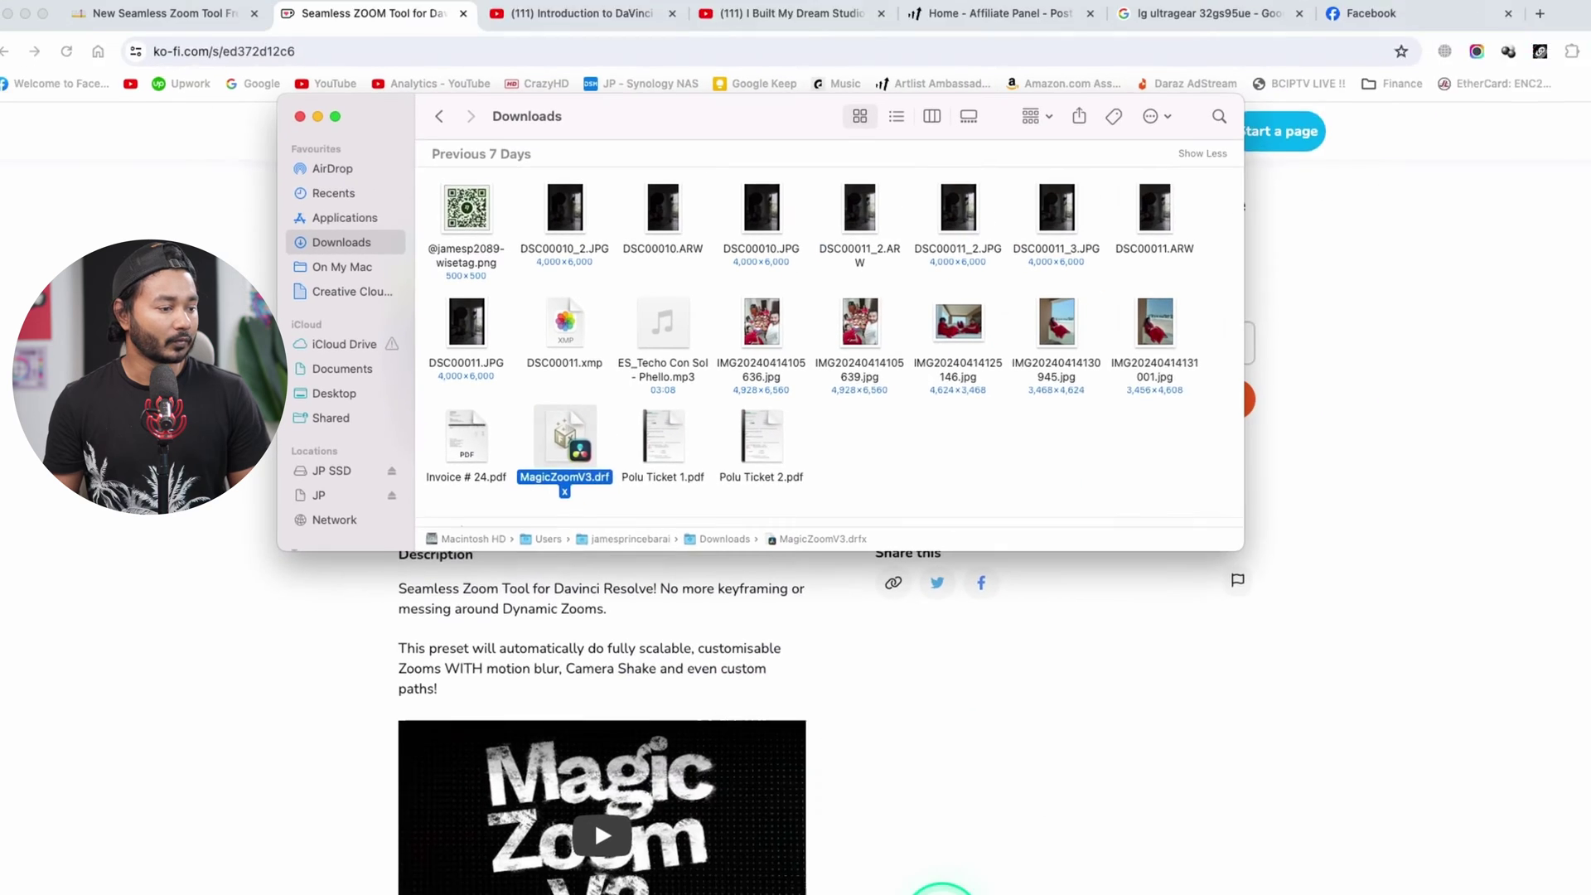
pyautogui.moveTo(600, 866)
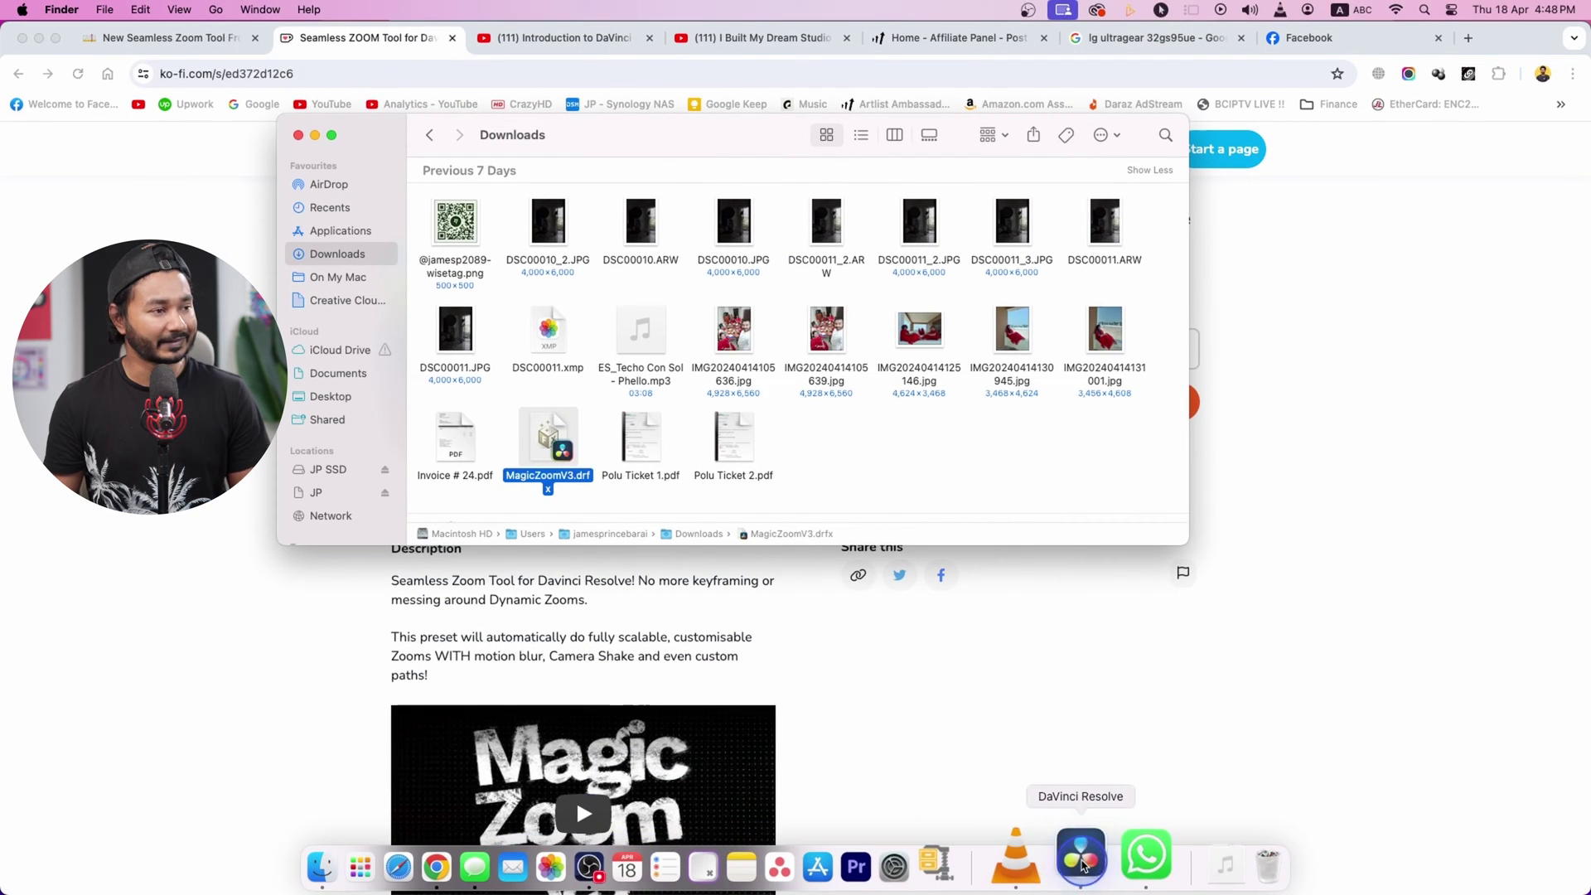
pyautogui.click(1076, 861)
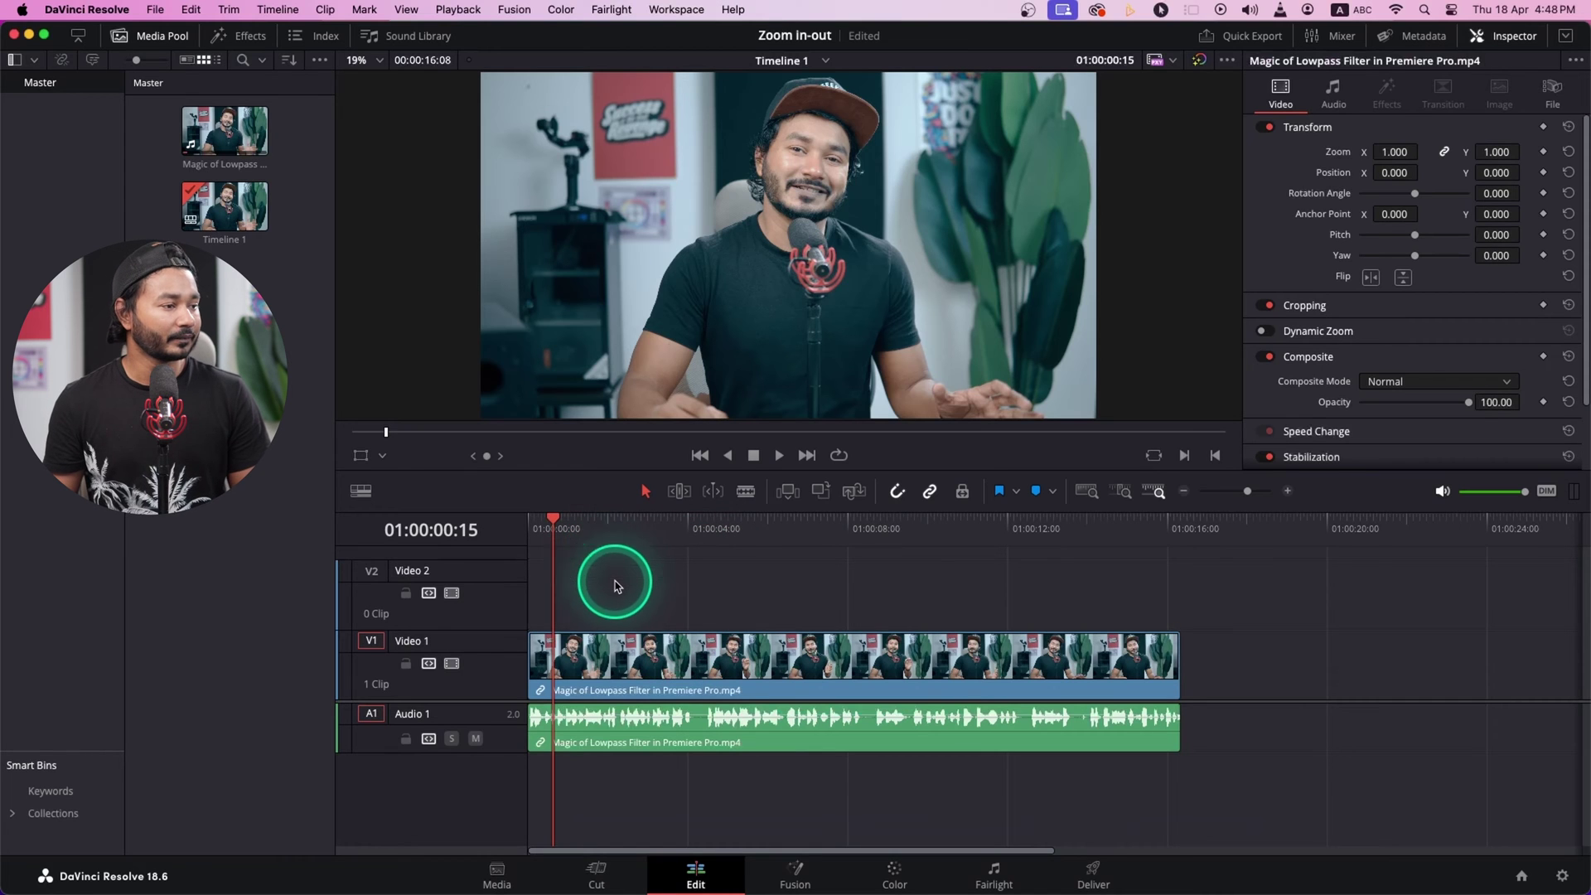
# Step: With the playhead at 01:00:01:18, locate MagicZoomV3 under MrAlexTech in the Effects library
pyautogui.moveTo(586, 539); pyautogui.dragTo(598, 535)
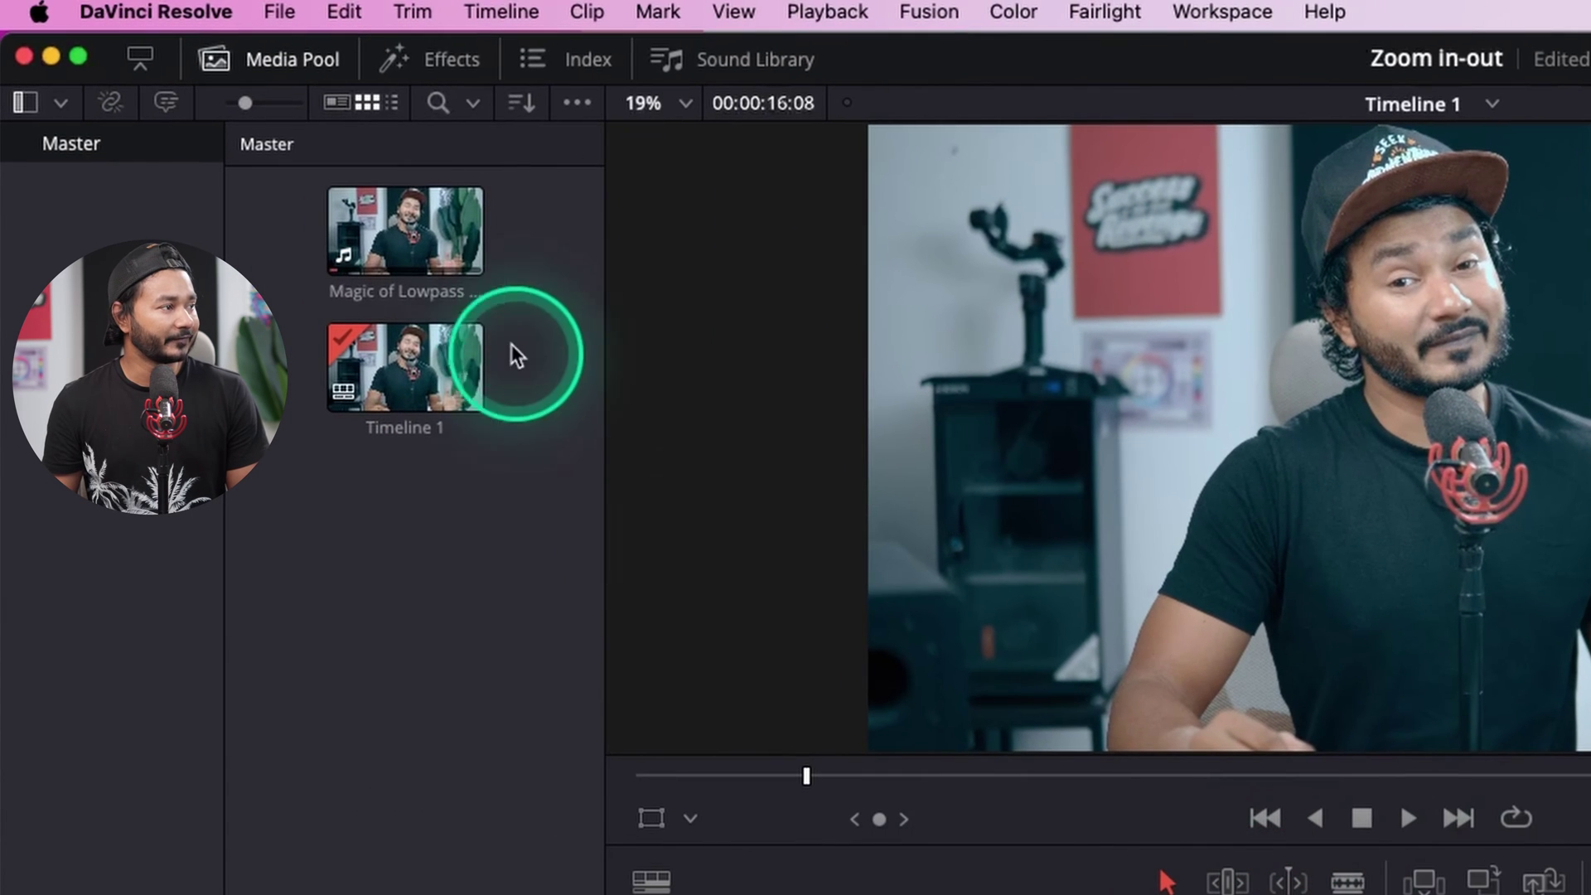
pyautogui.click(449, 63)
pyautogui.click(408, 828)
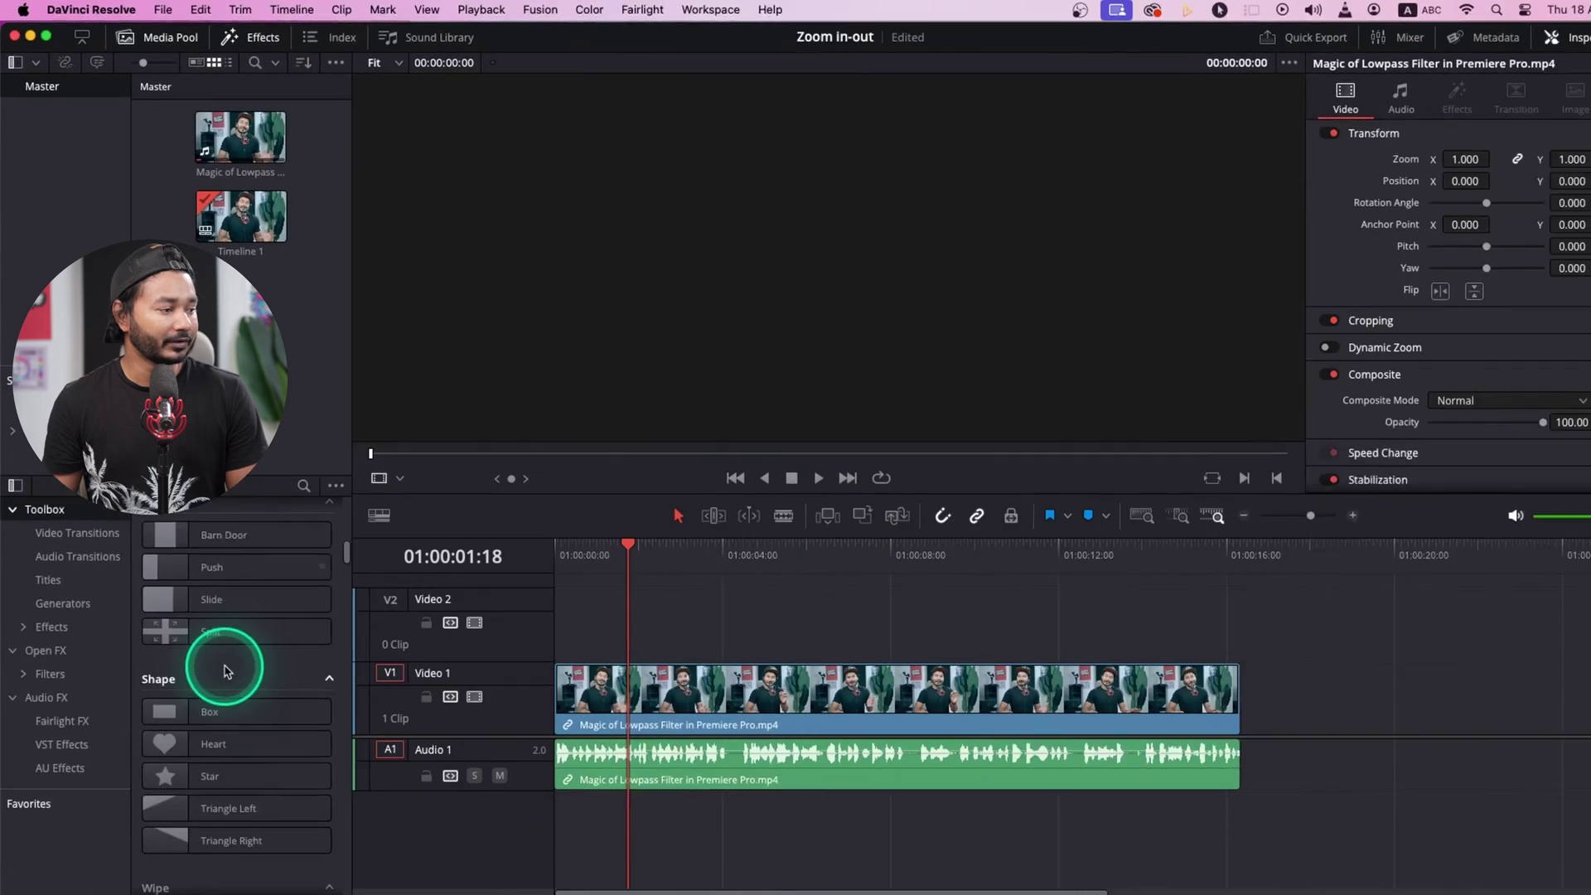
pyautogui.scroll(-5, 220, 643)
pyautogui.scroll(-5, 214, 638)
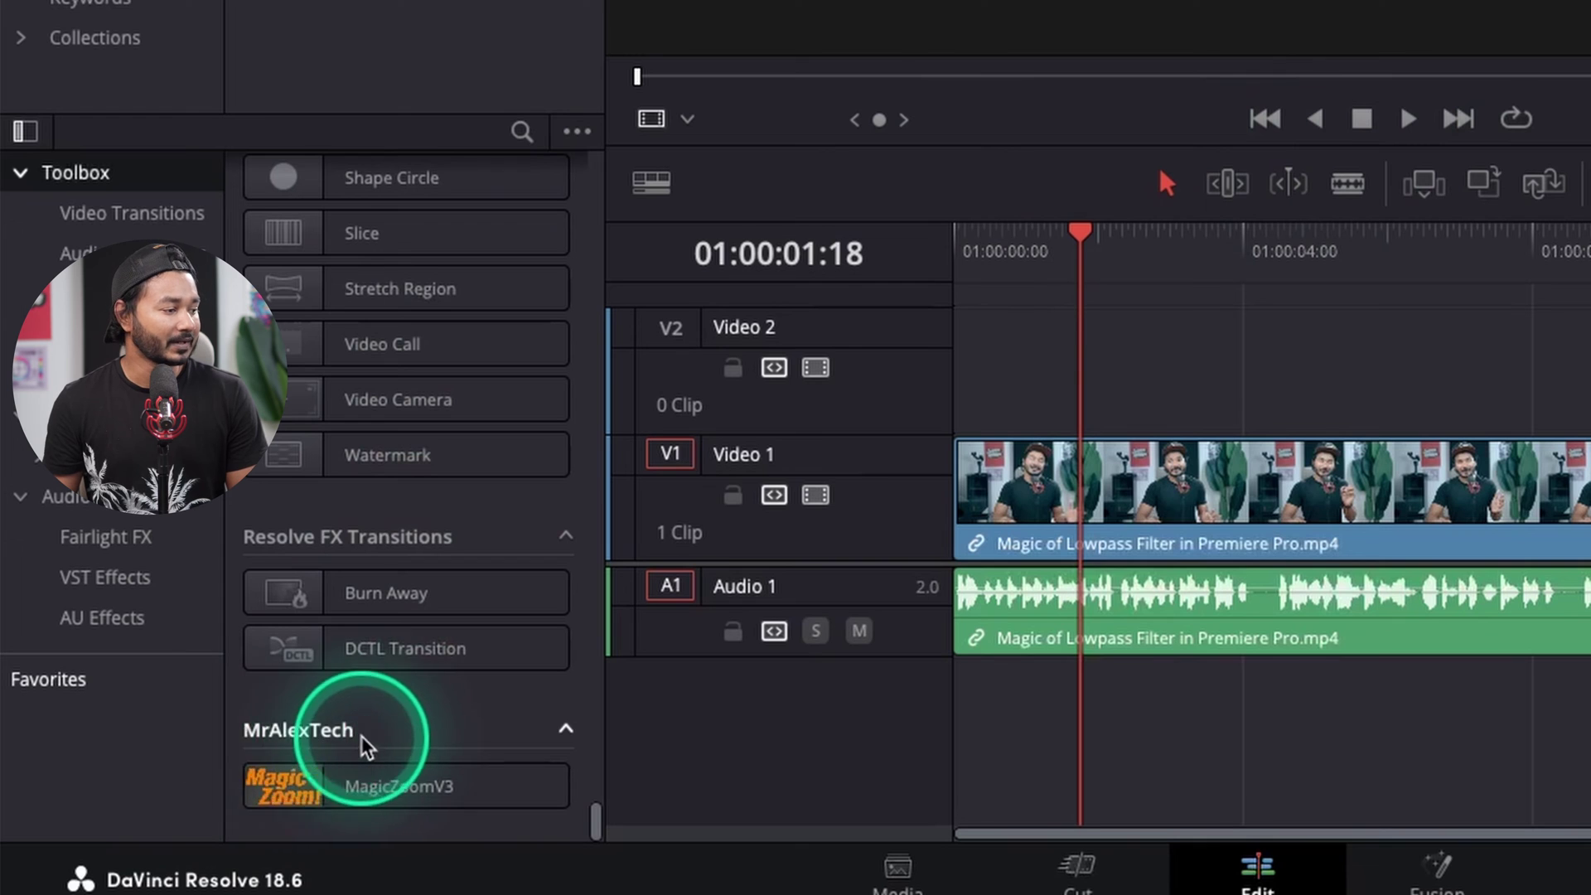
pyautogui.click(417, 801)
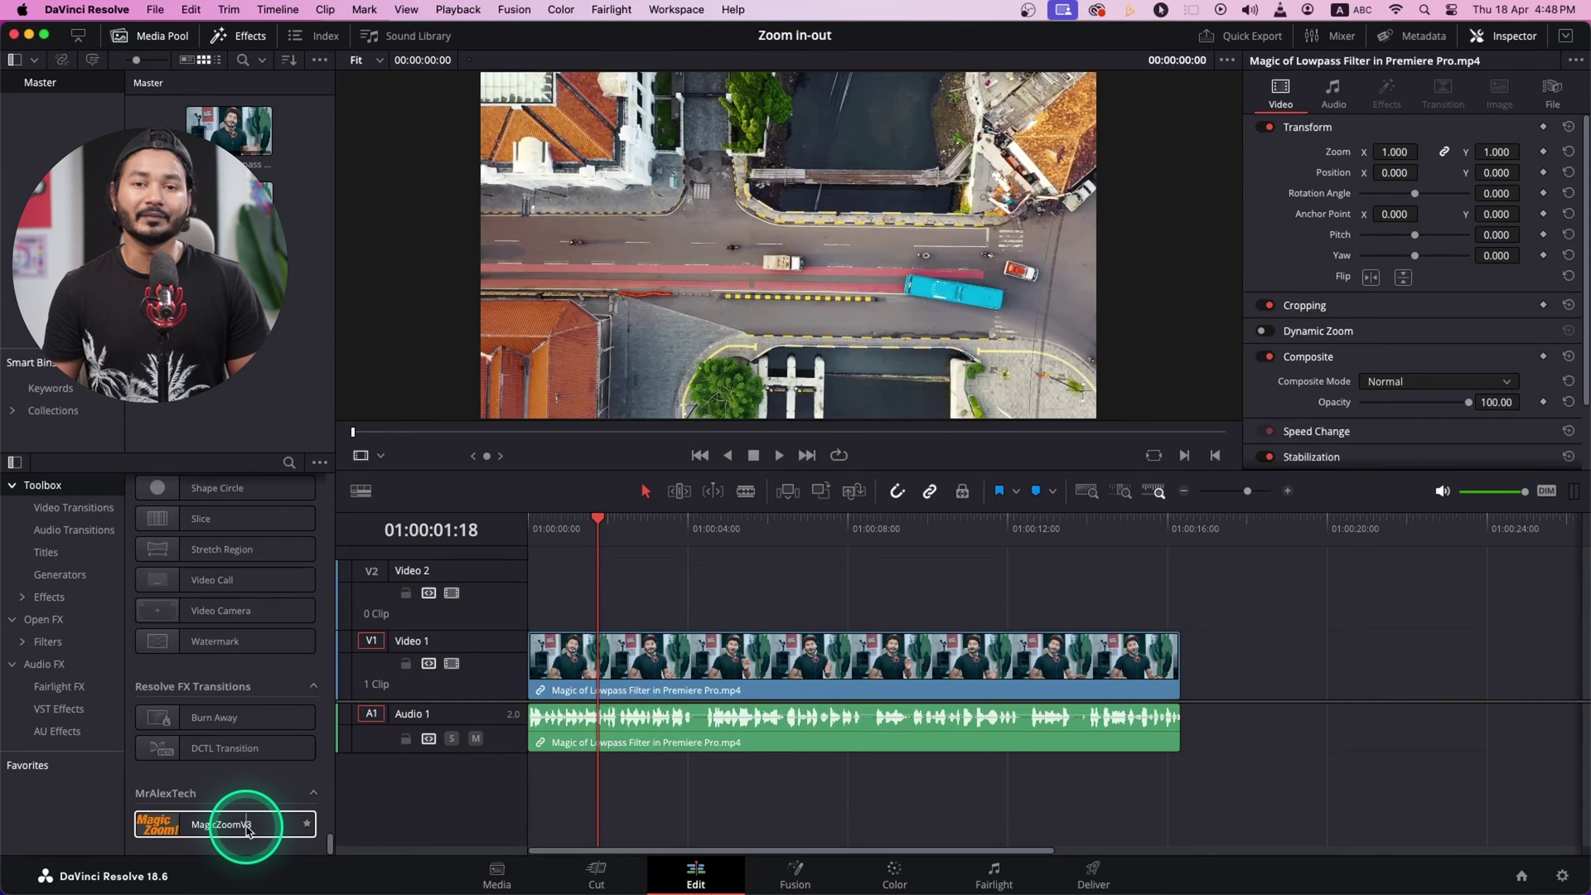
pyautogui.click(709, 743)
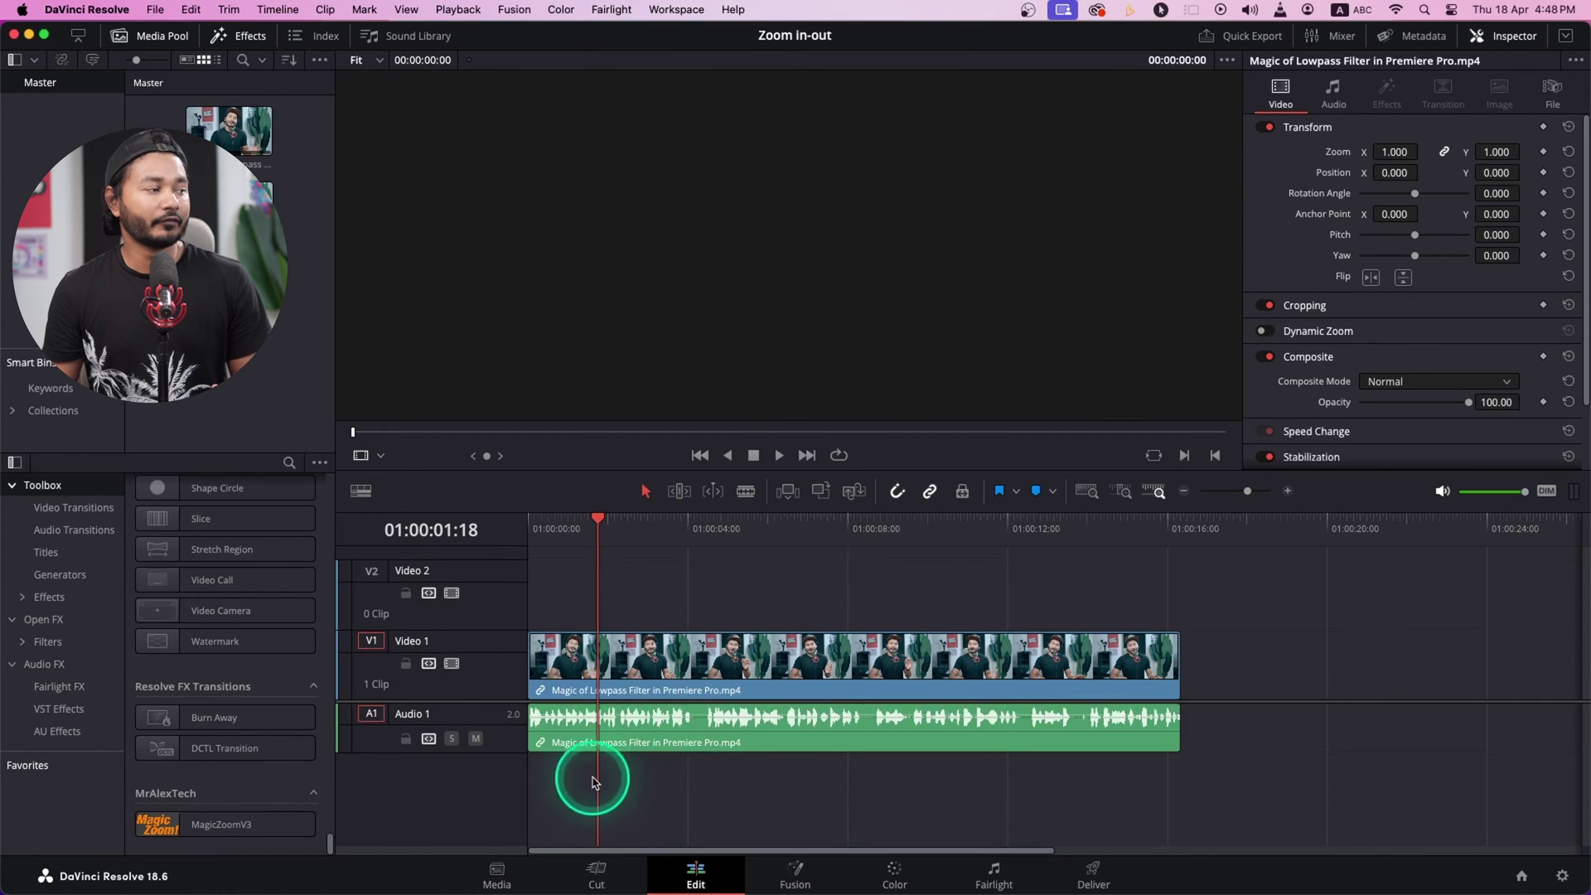
# Step: Place an Adjustment Clip from Toolbox > Effects onto track V2 above the footage
pyautogui.scroll(10, 211, 713)
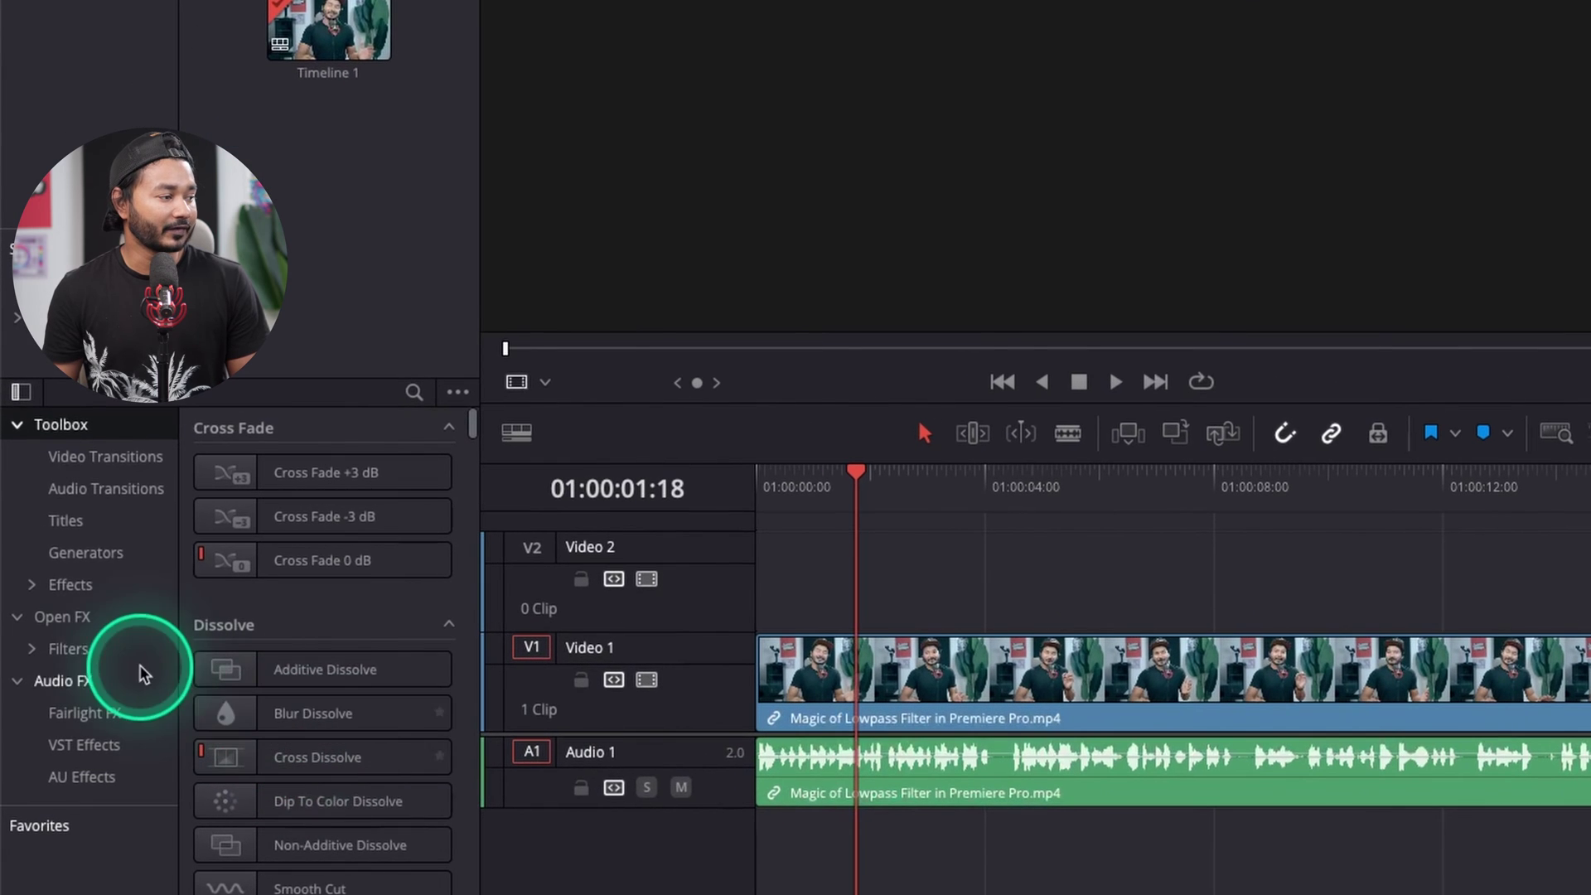
pyautogui.click(94, 587)
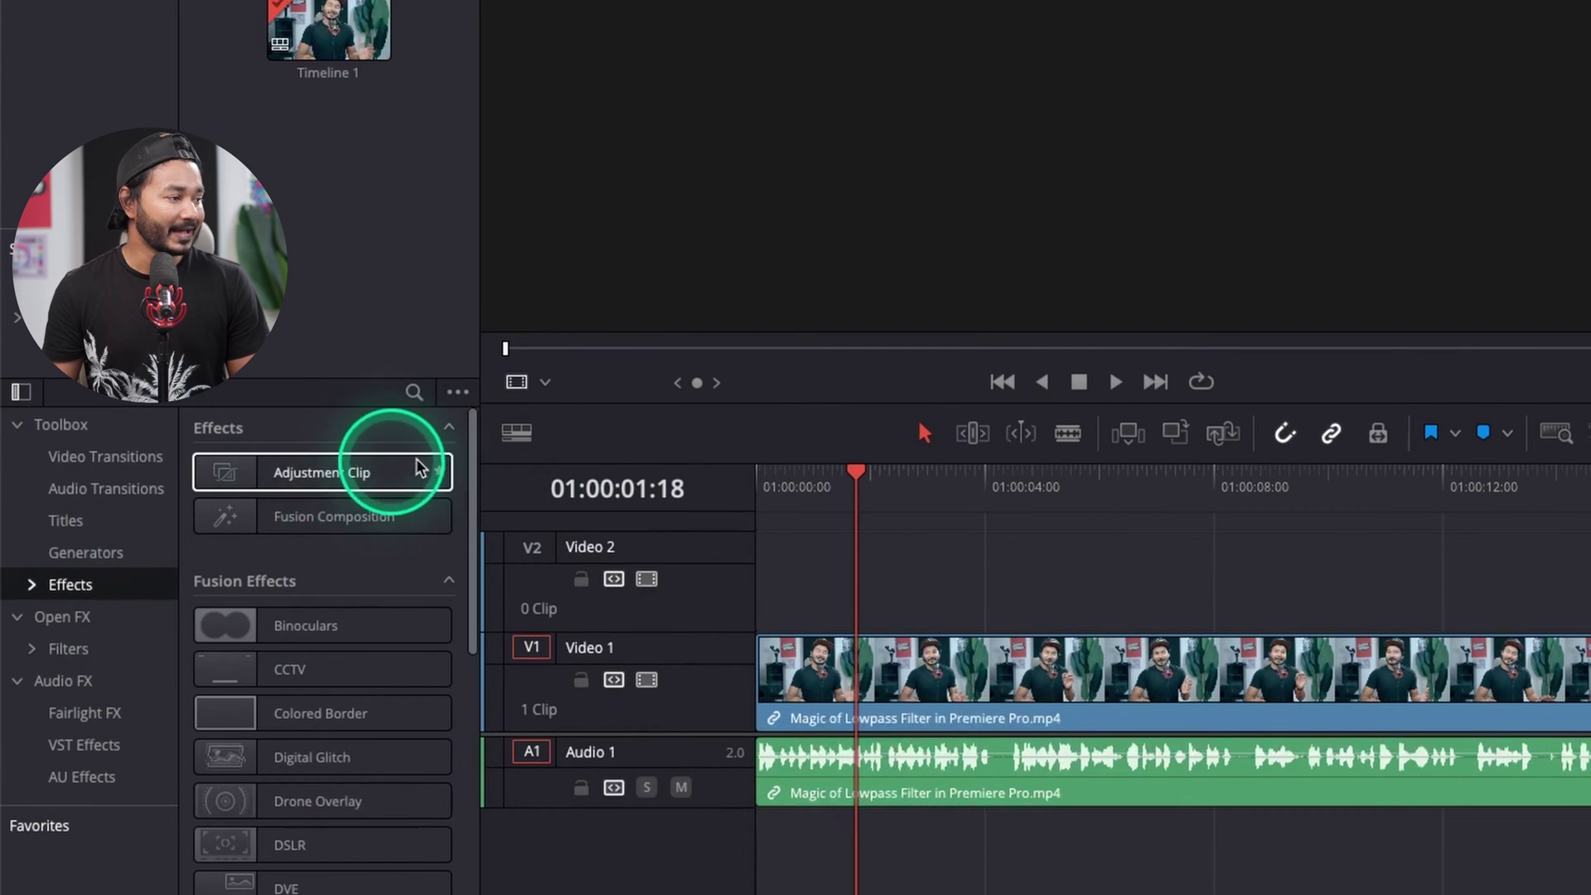
pyautogui.click(319, 481)
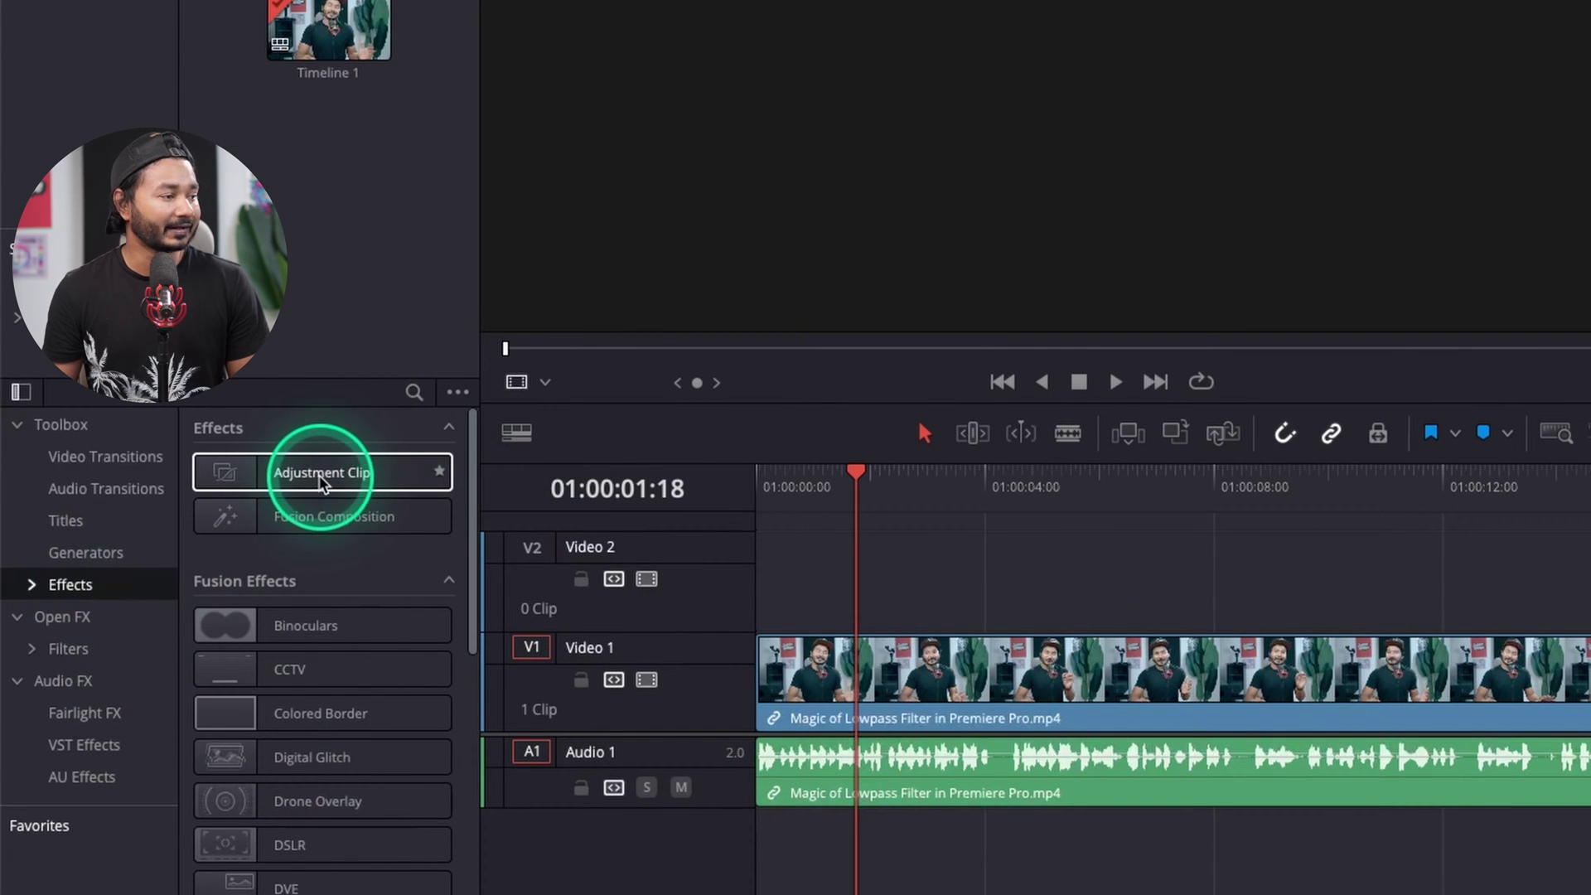
pyautogui.moveTo(322, 483); pyautogui.dragTo(800, 602)
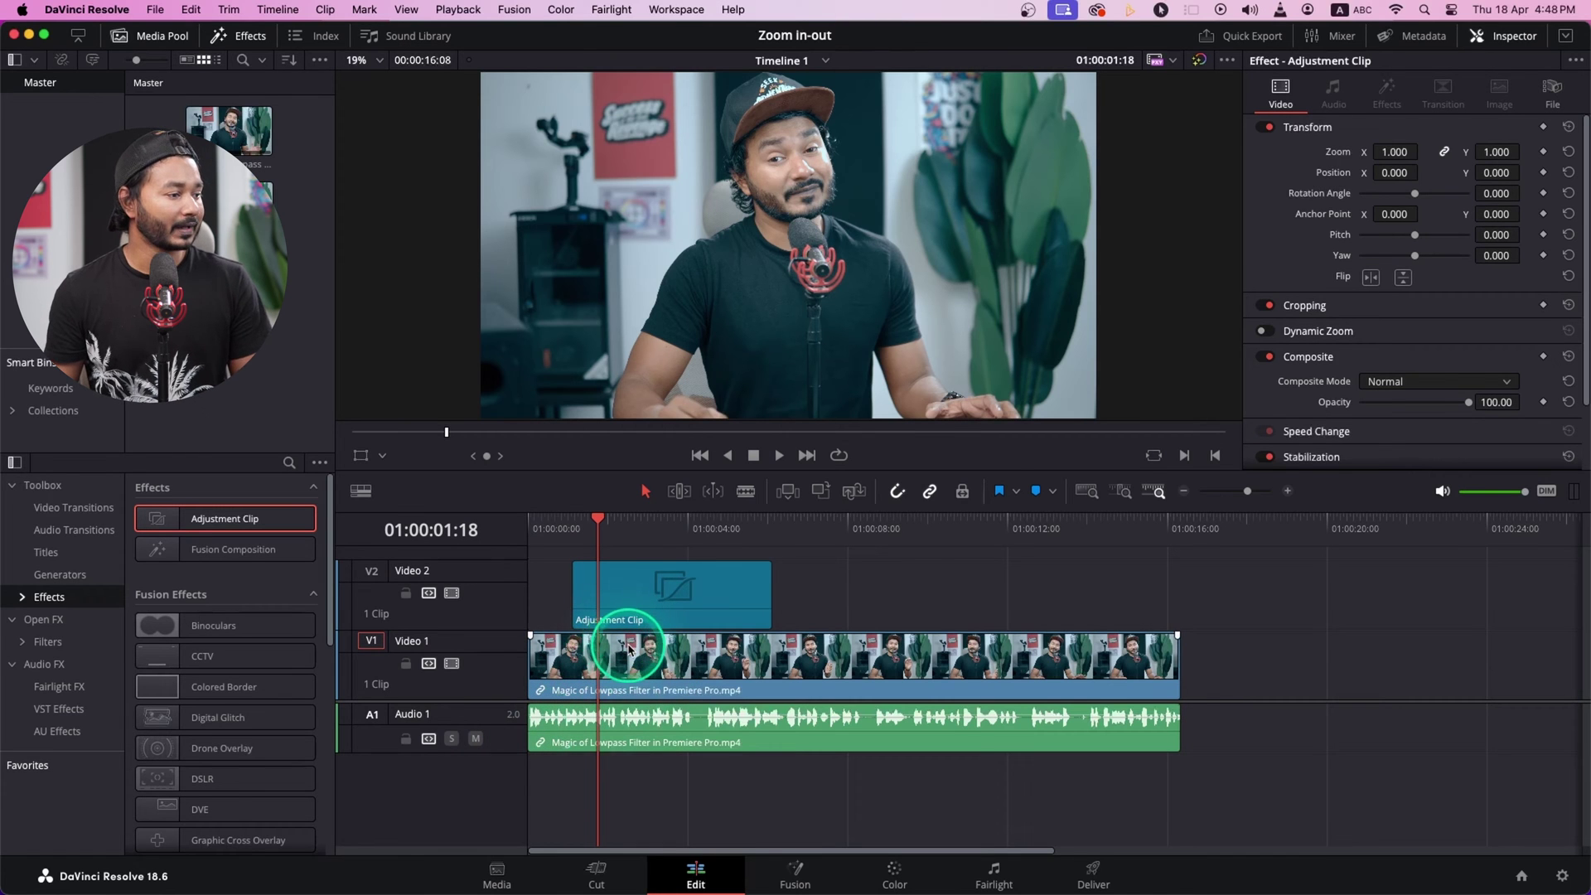
# Step: Apply MagicZoomV3 to the Adjustment Clip and play from 01:00:01:03 to preview
pyautogui.scroll(-10, 249, 649)
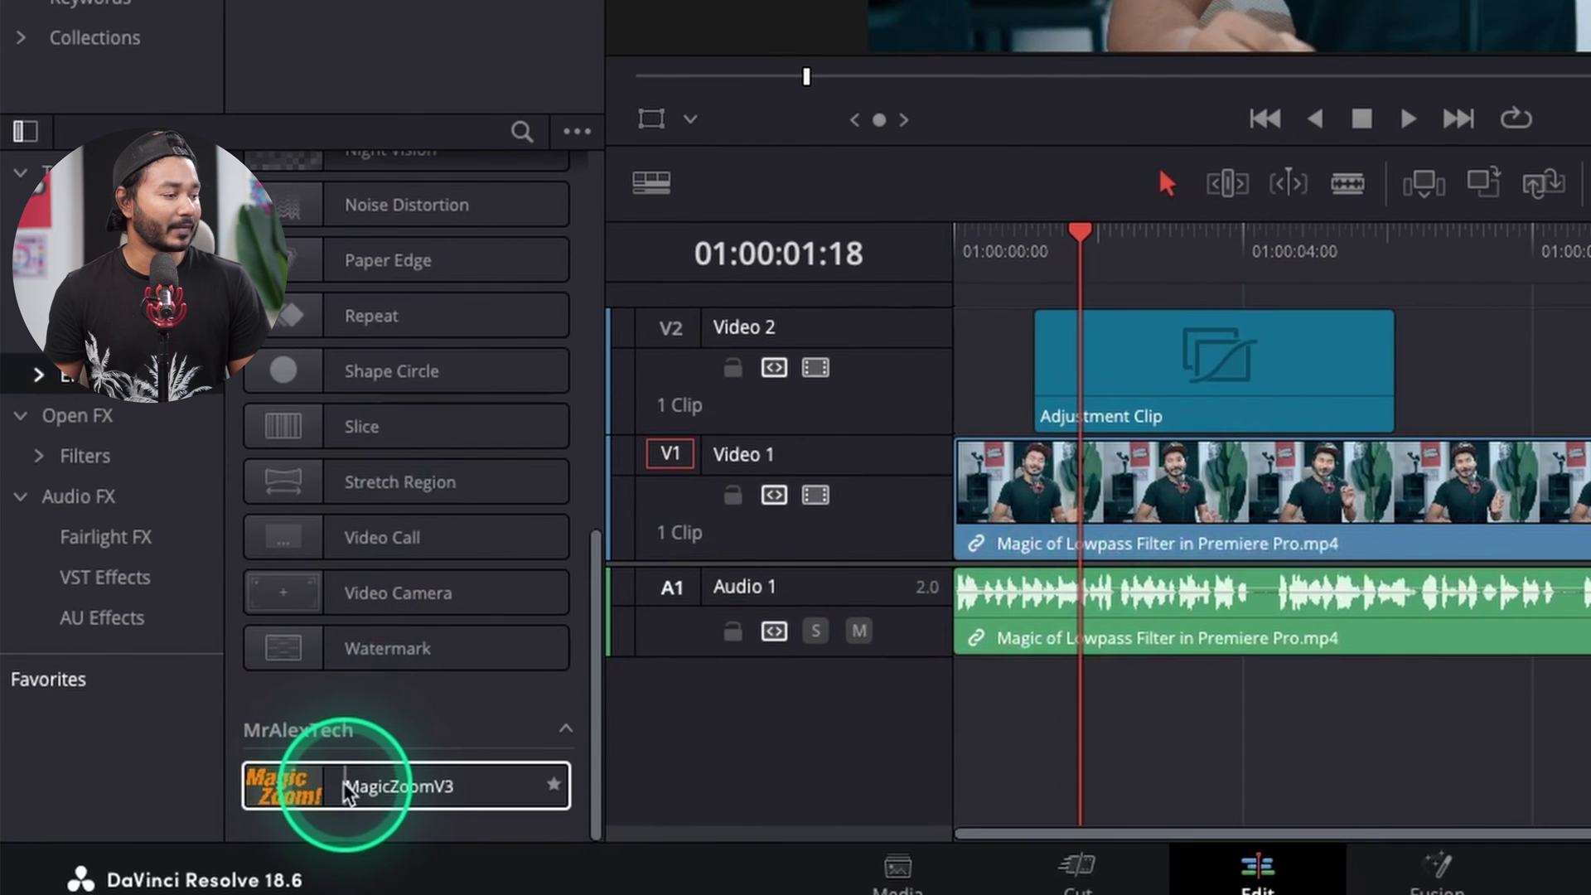
pyautogui.moveTo(348, 791); pyautogui.dragTo(1158, 390)
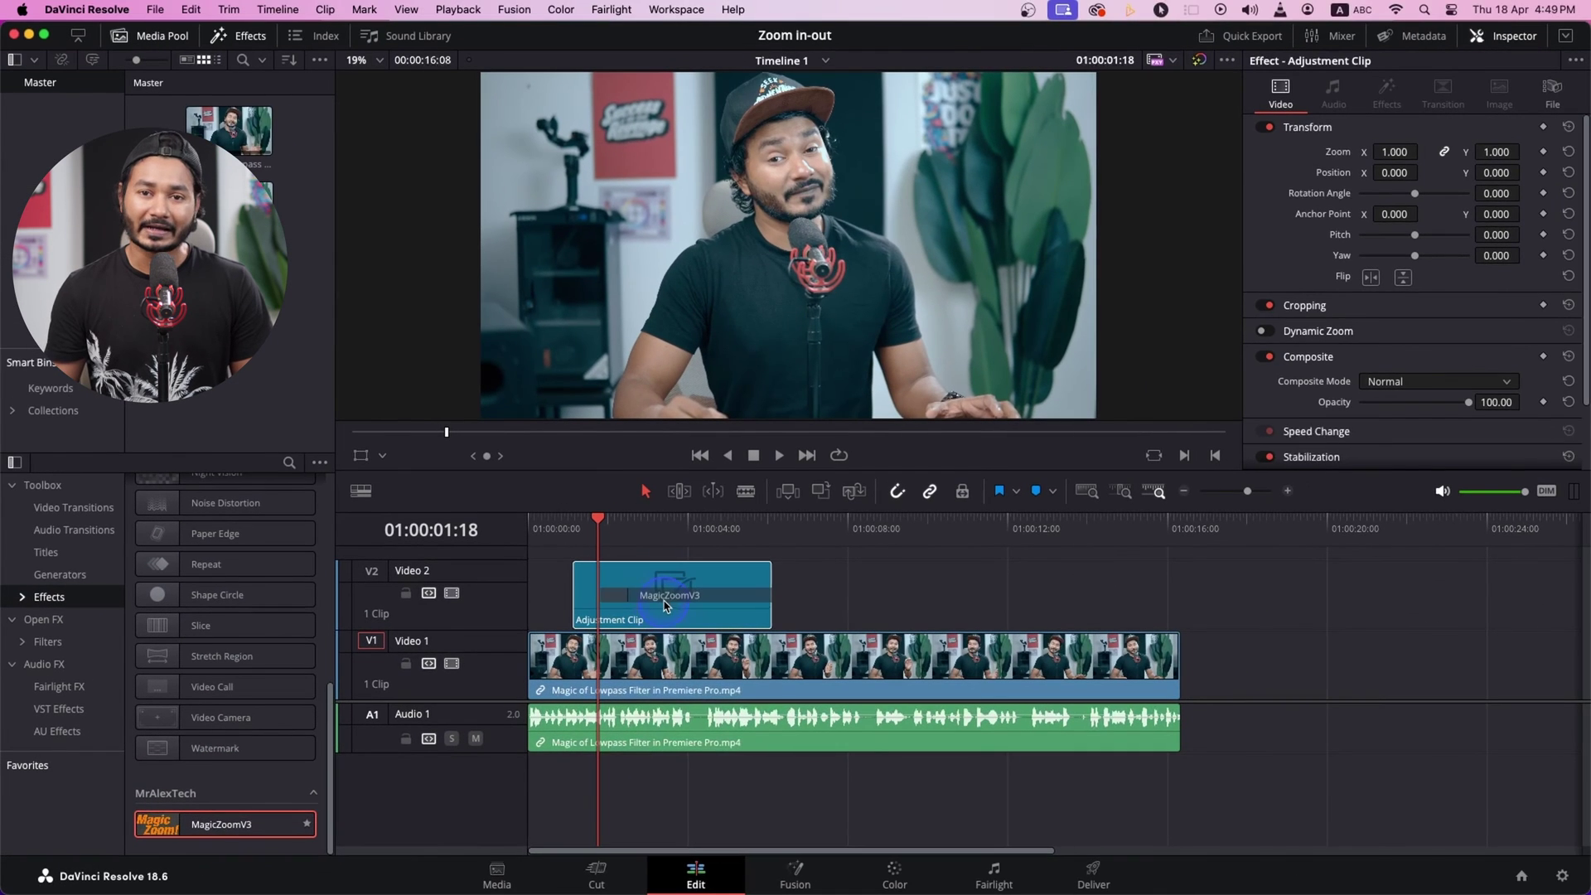
pyautogui.moveTo(664, 608); pyautogui.dragTo(664, 608)
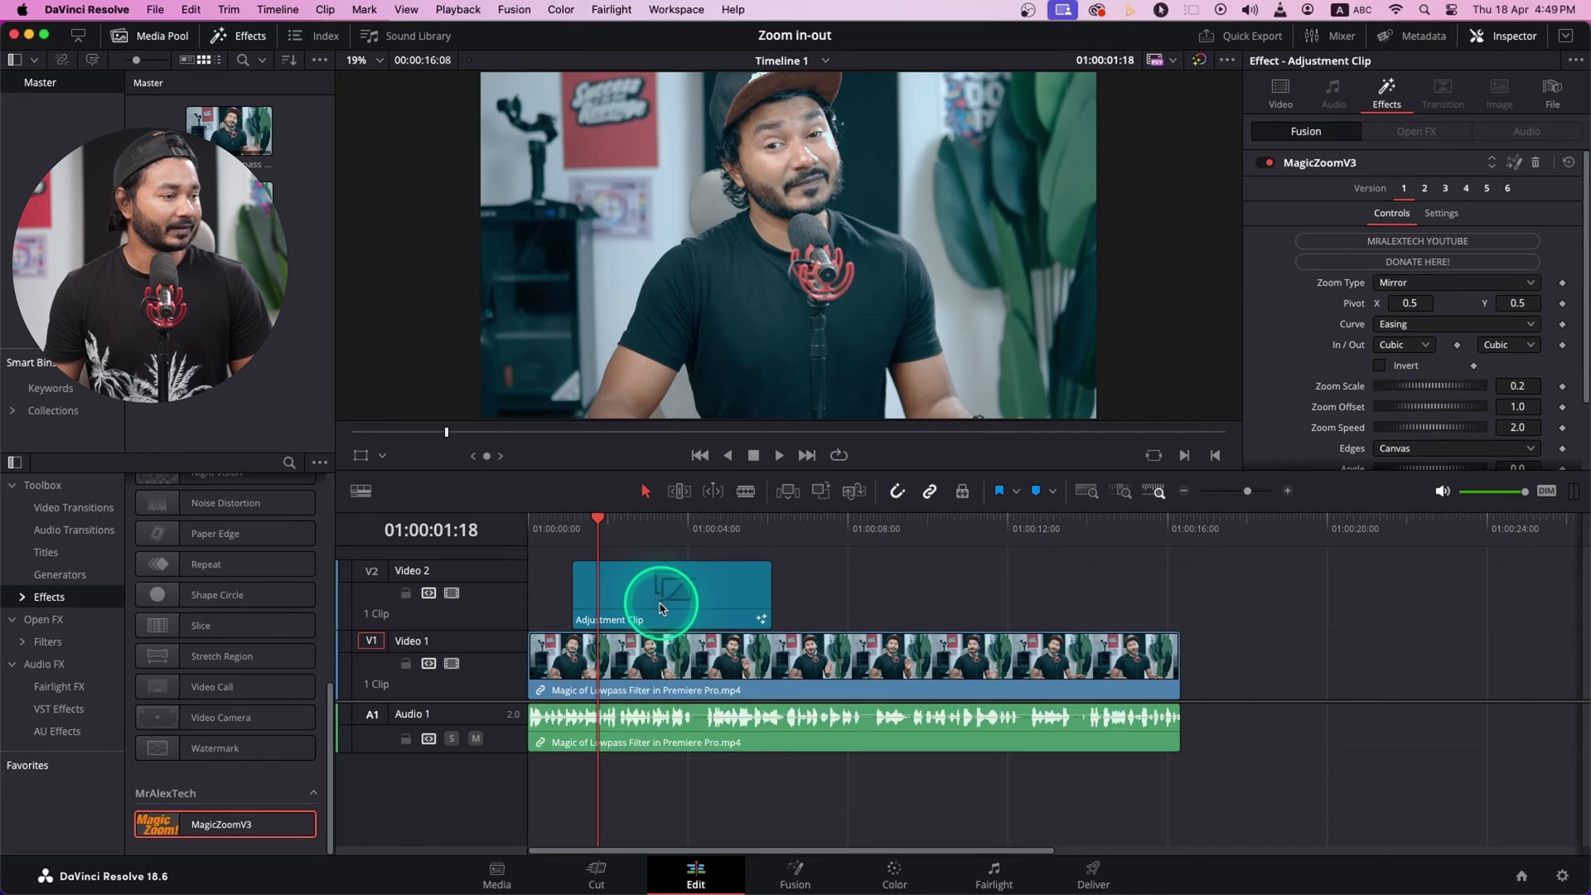
pyautogui.moveTo(584, 528); pyautogui.dragTo(577, 526)
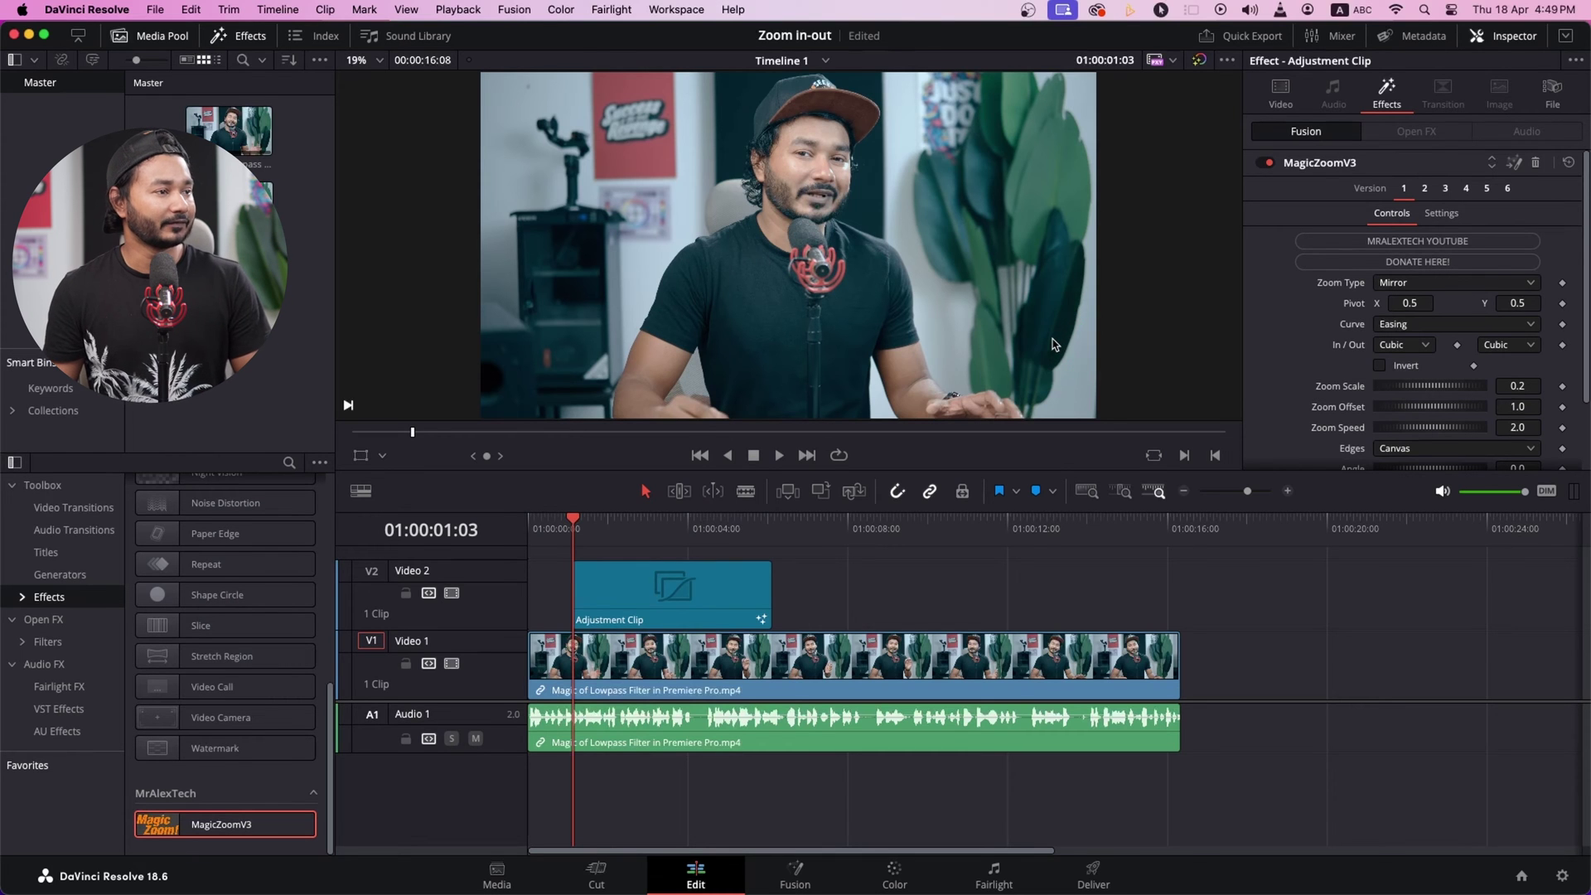
pyautogui.press('space')
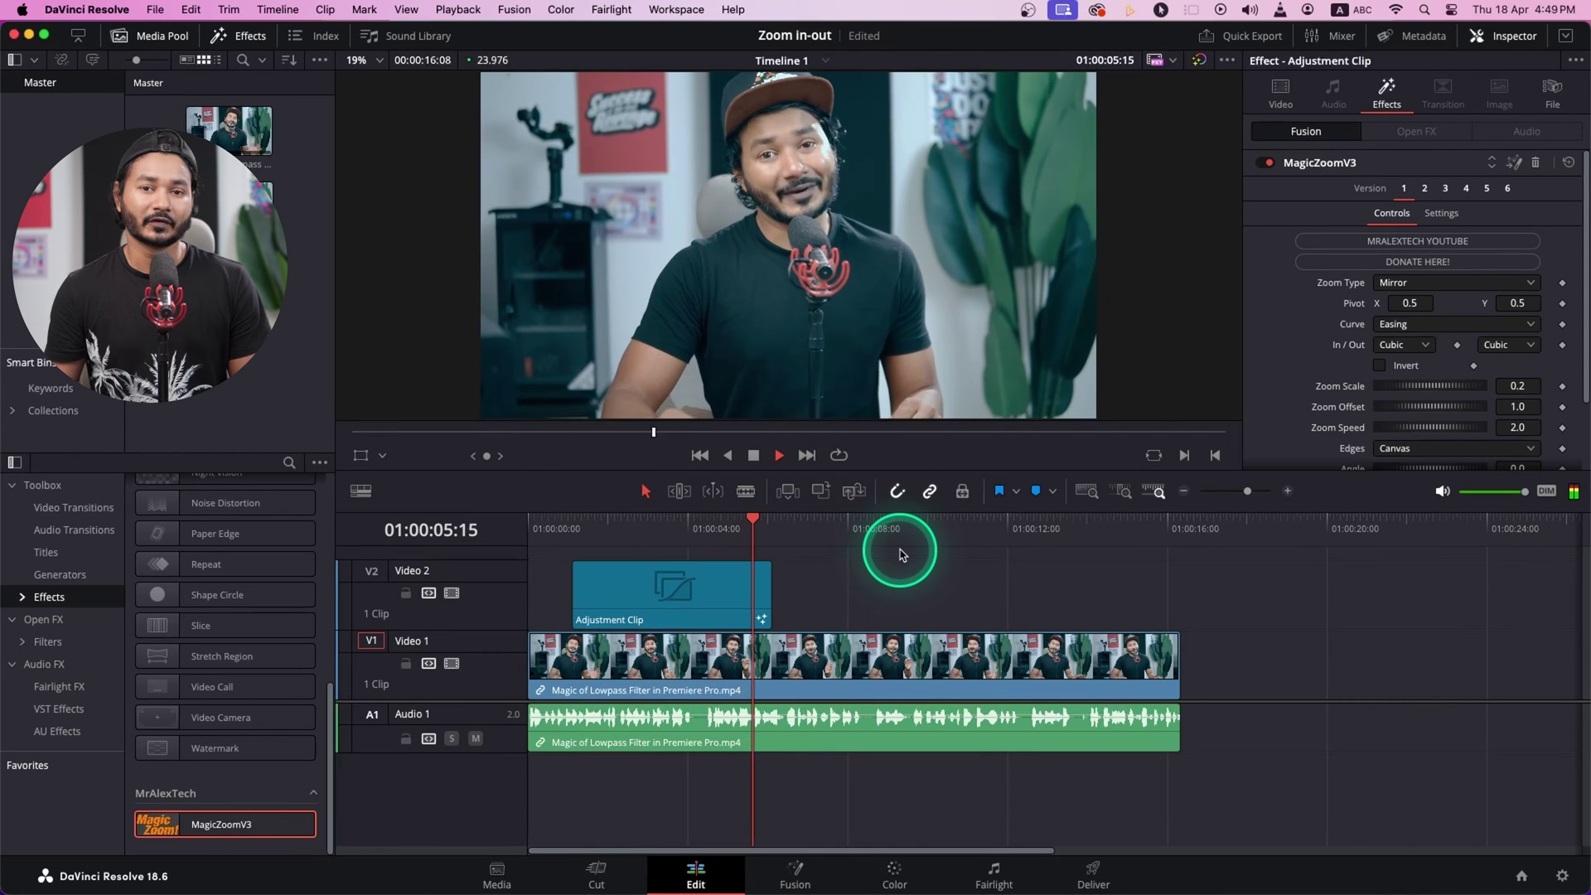
# Step: Trim the Adjustment Clip to end around 01:00:03 and replay the shortened zoom
pyautogui.click(908, 549)
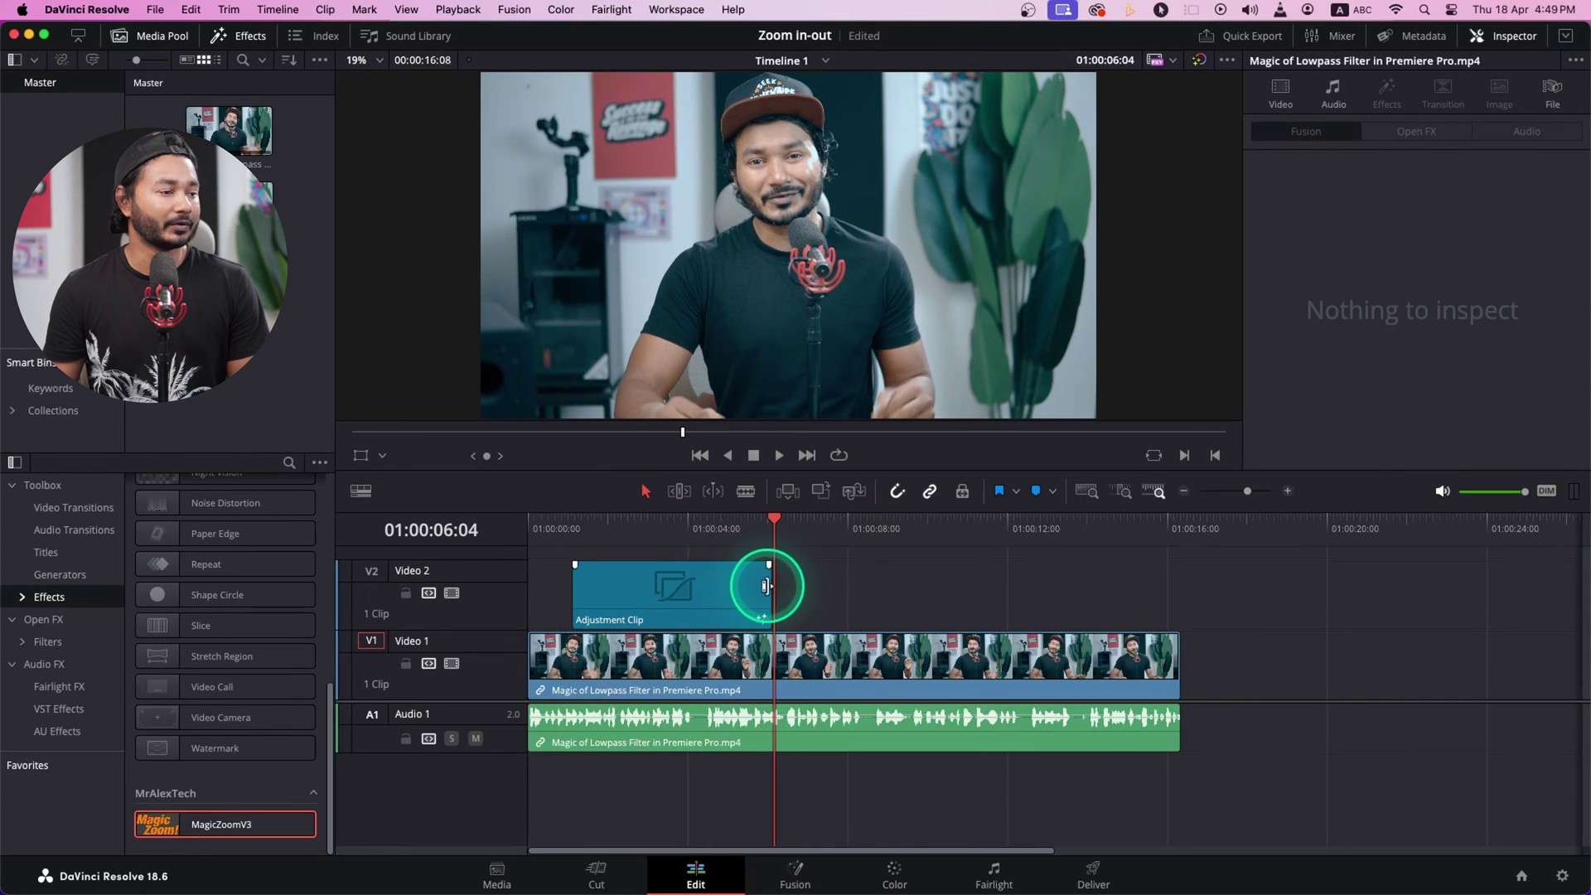
pyautogui.moveTo(769, 587); pyautogui.dragTo(700, 596)
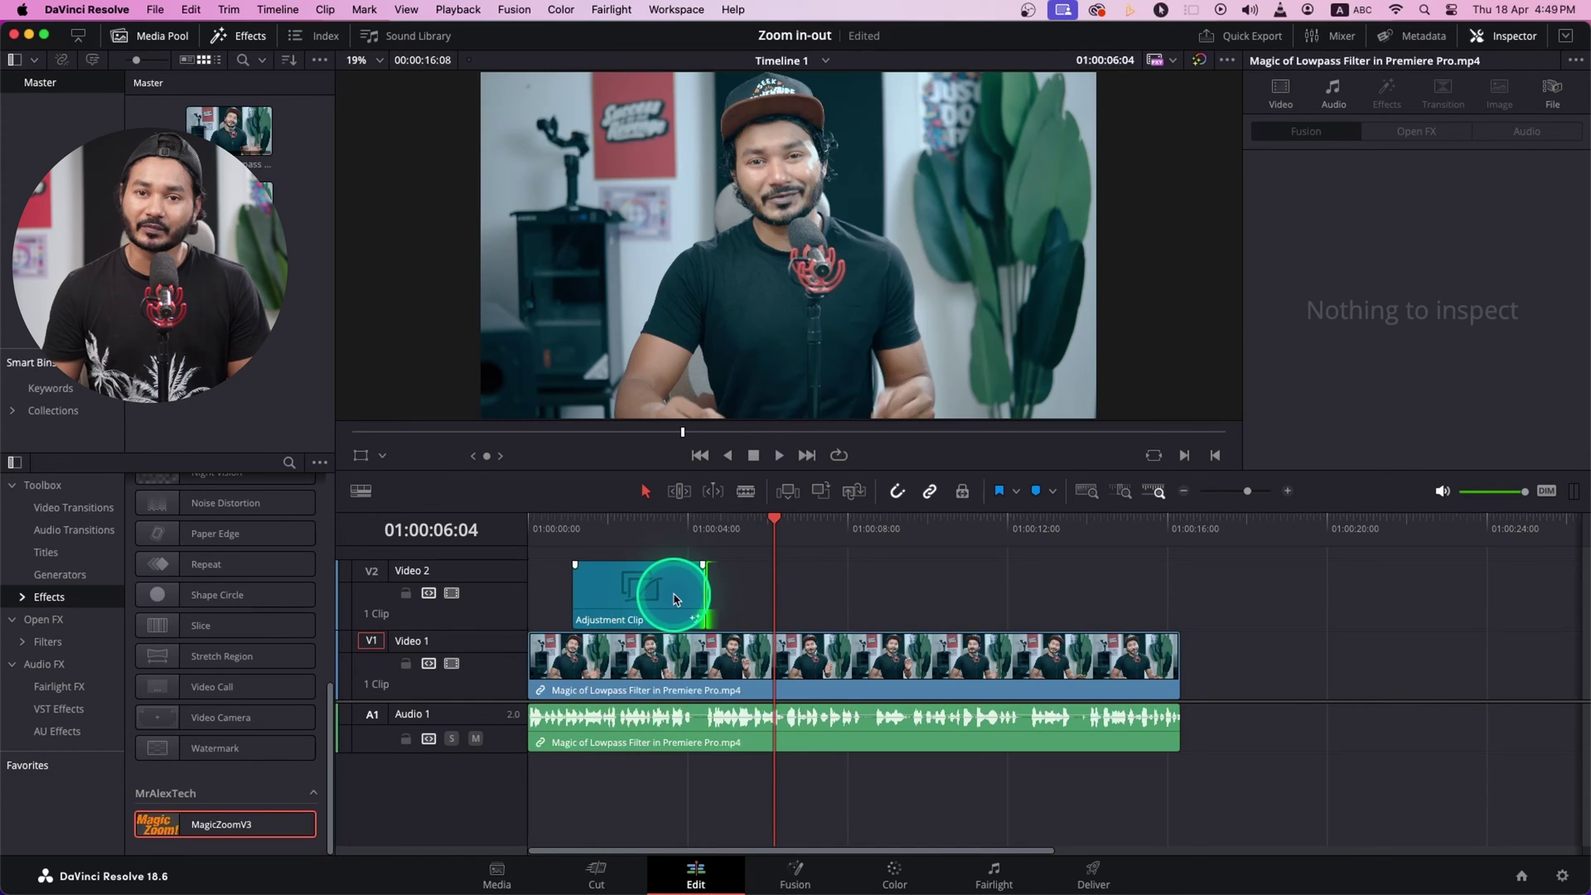
pyautogui.click(576, 519)
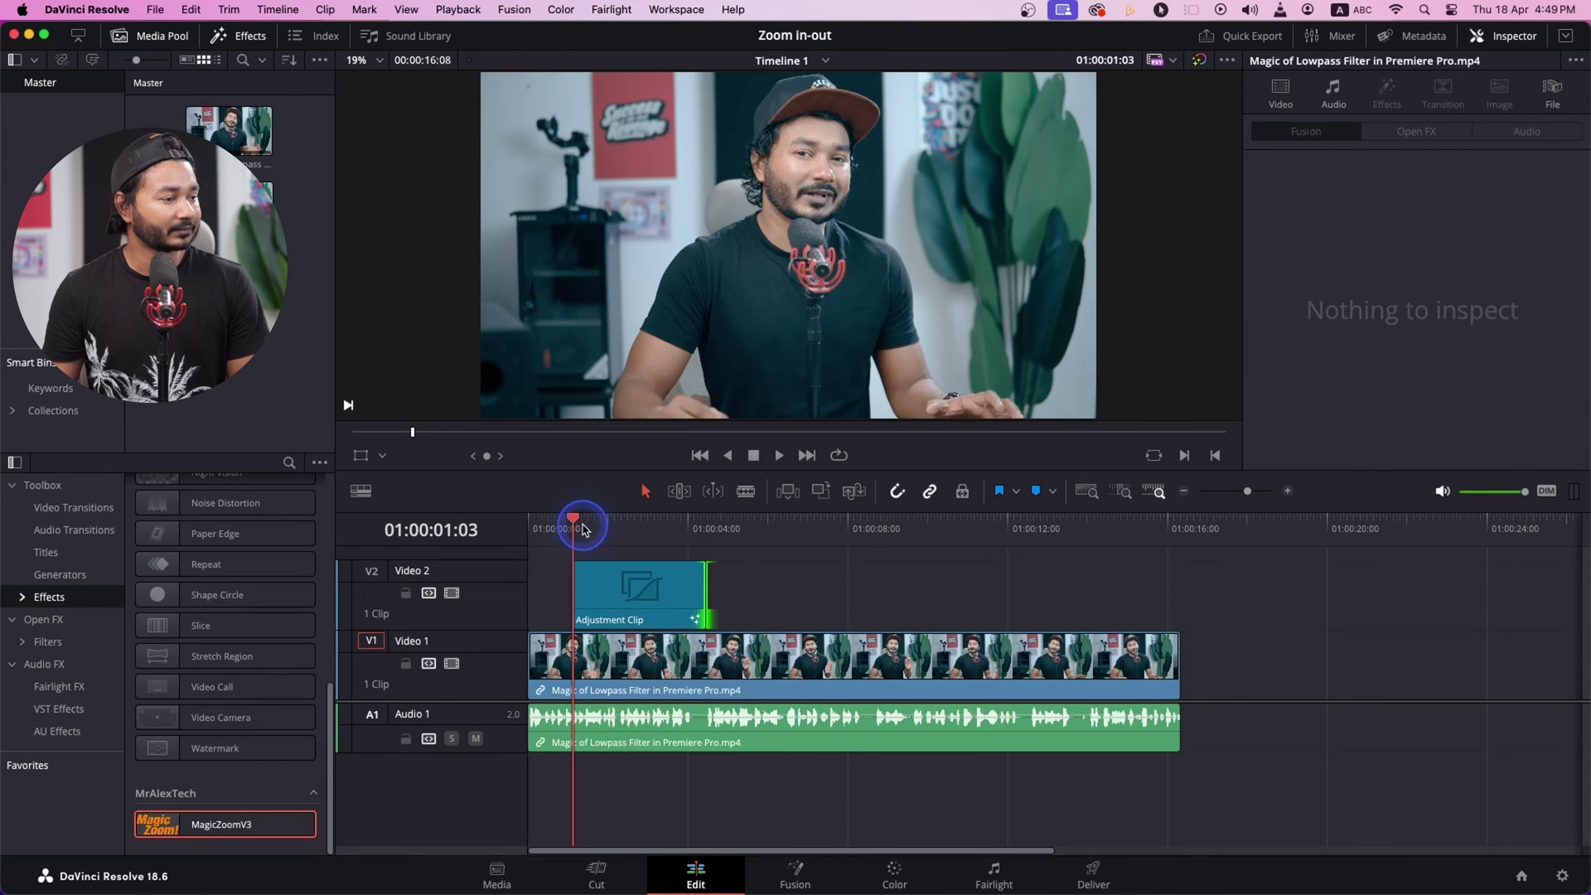
pyautogui.press('space')
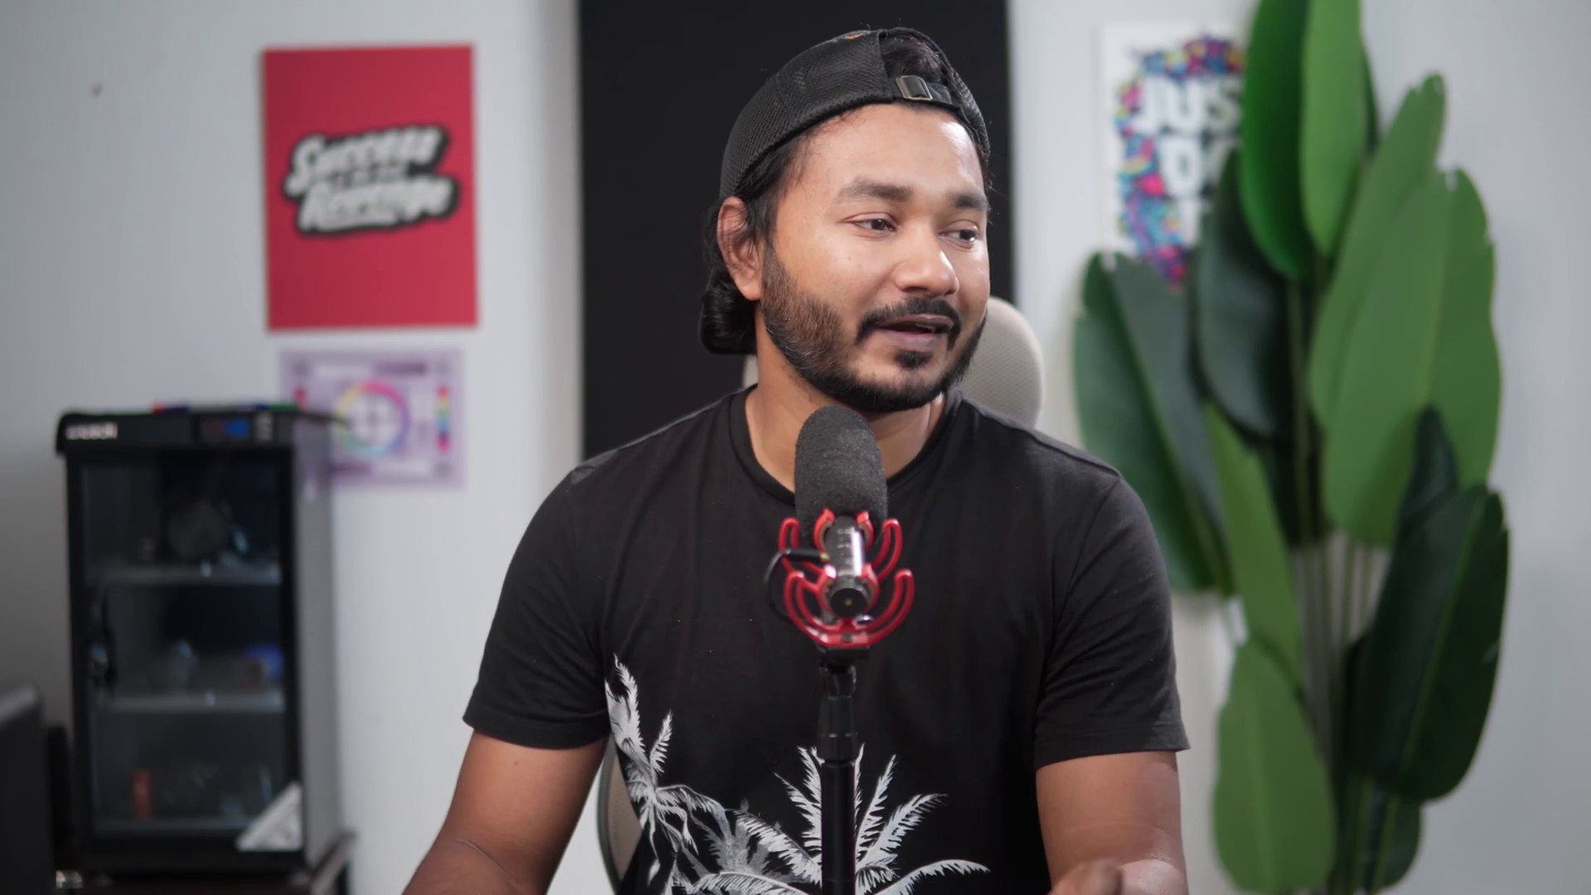
pyautogui.click(638, 586)
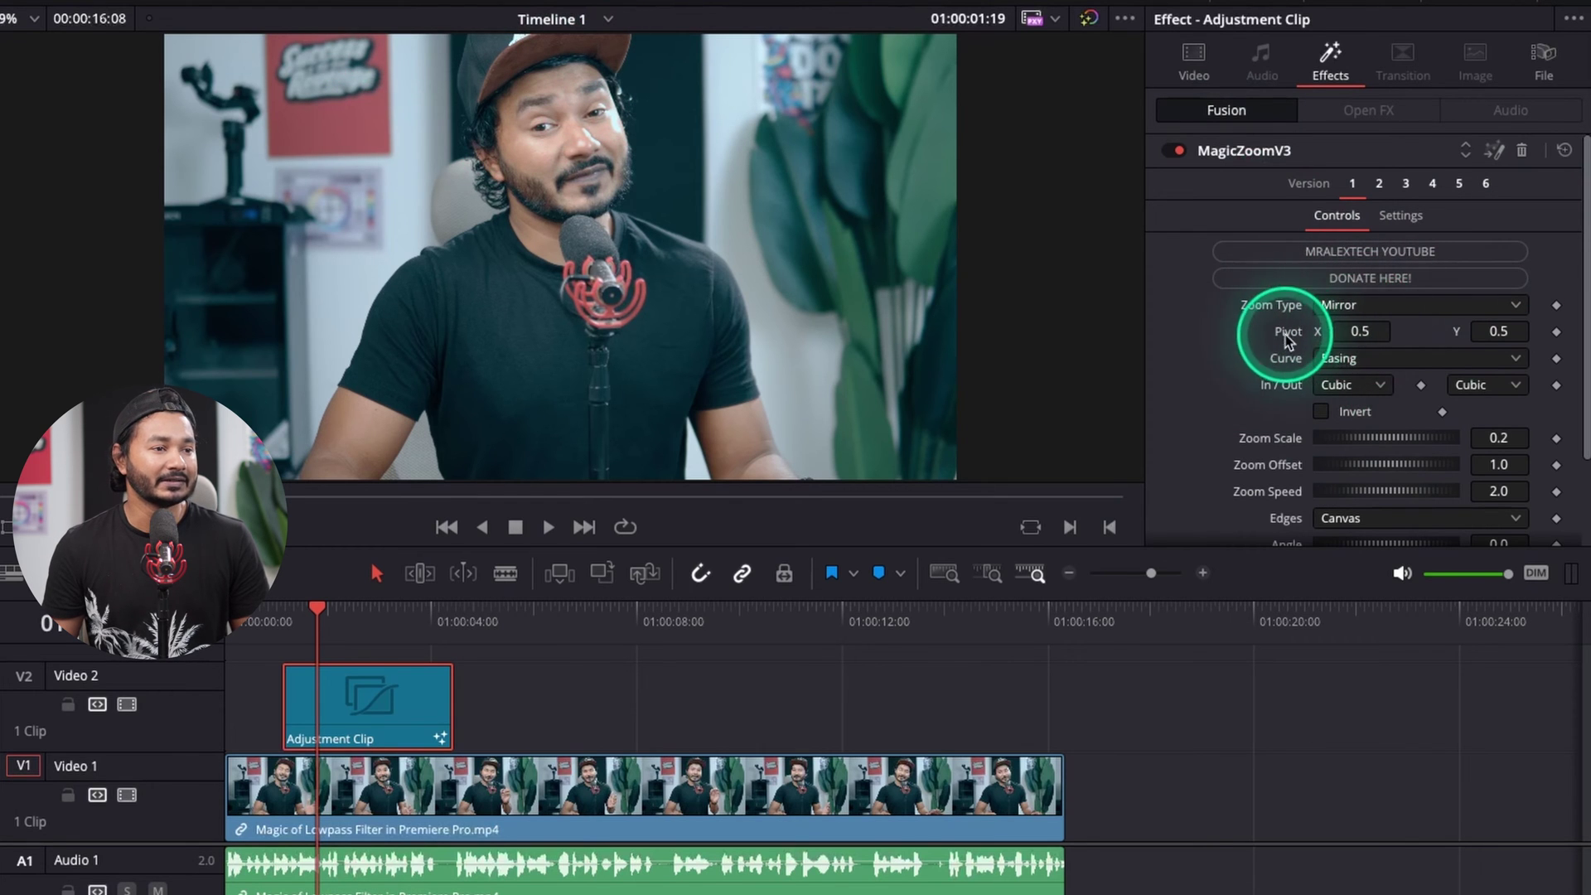
# Step: Set MagicZoomV3 Pivot Y to 0.937 and Zoom Scale to 0.461, then preview
pyautogui.moveTo(1502, 332); pyautogui.dragTo(924, 329)
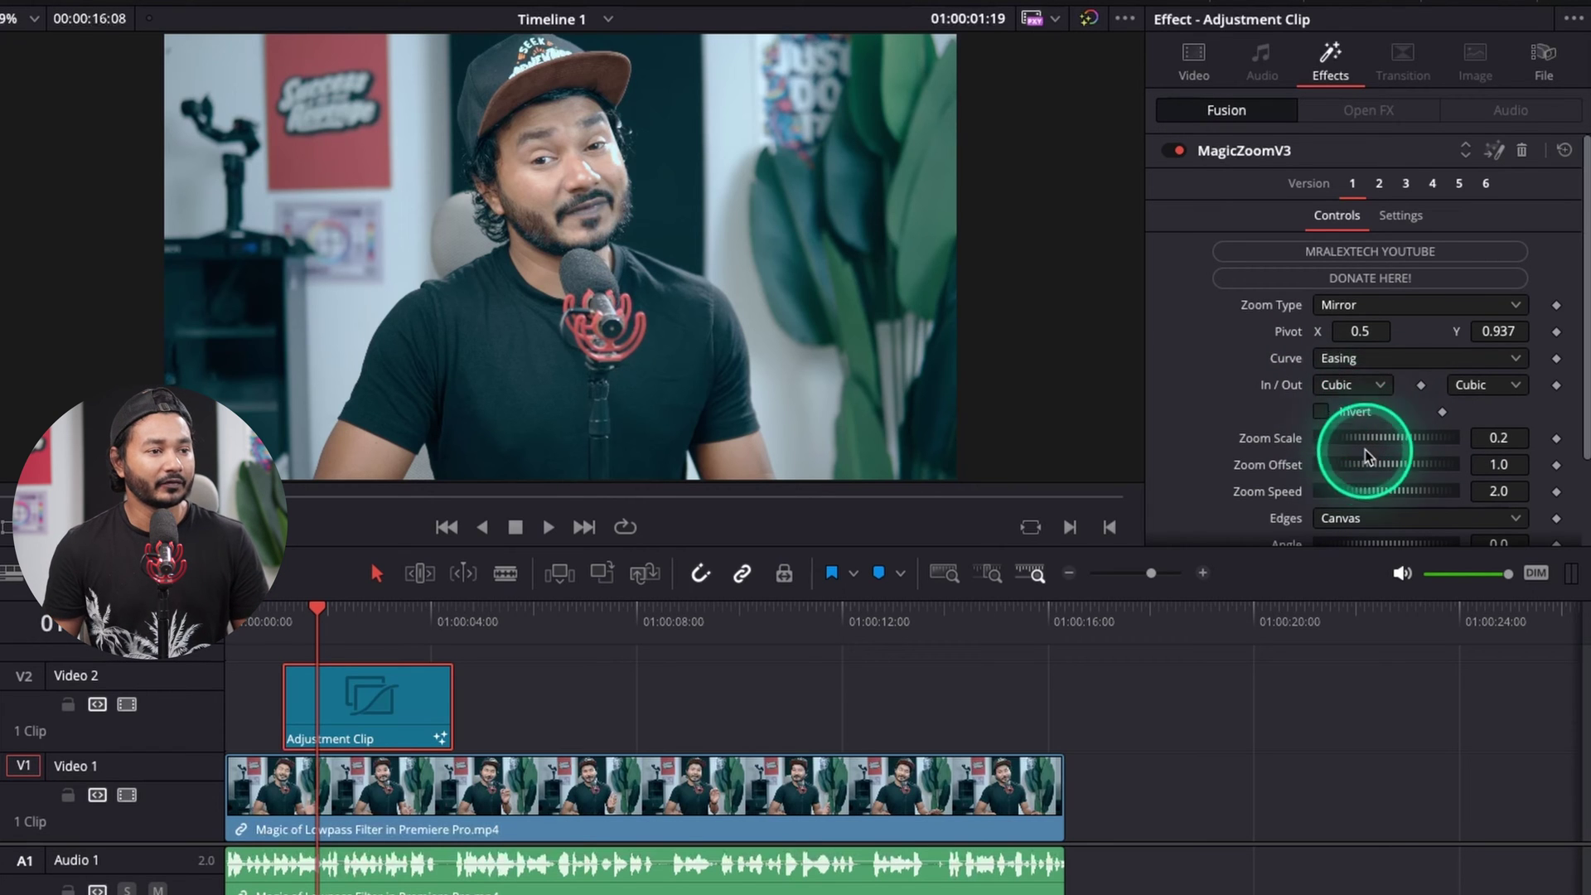
pyautogui.moveTo(1341, 440); pyautogui.dragTo(1353, 445)
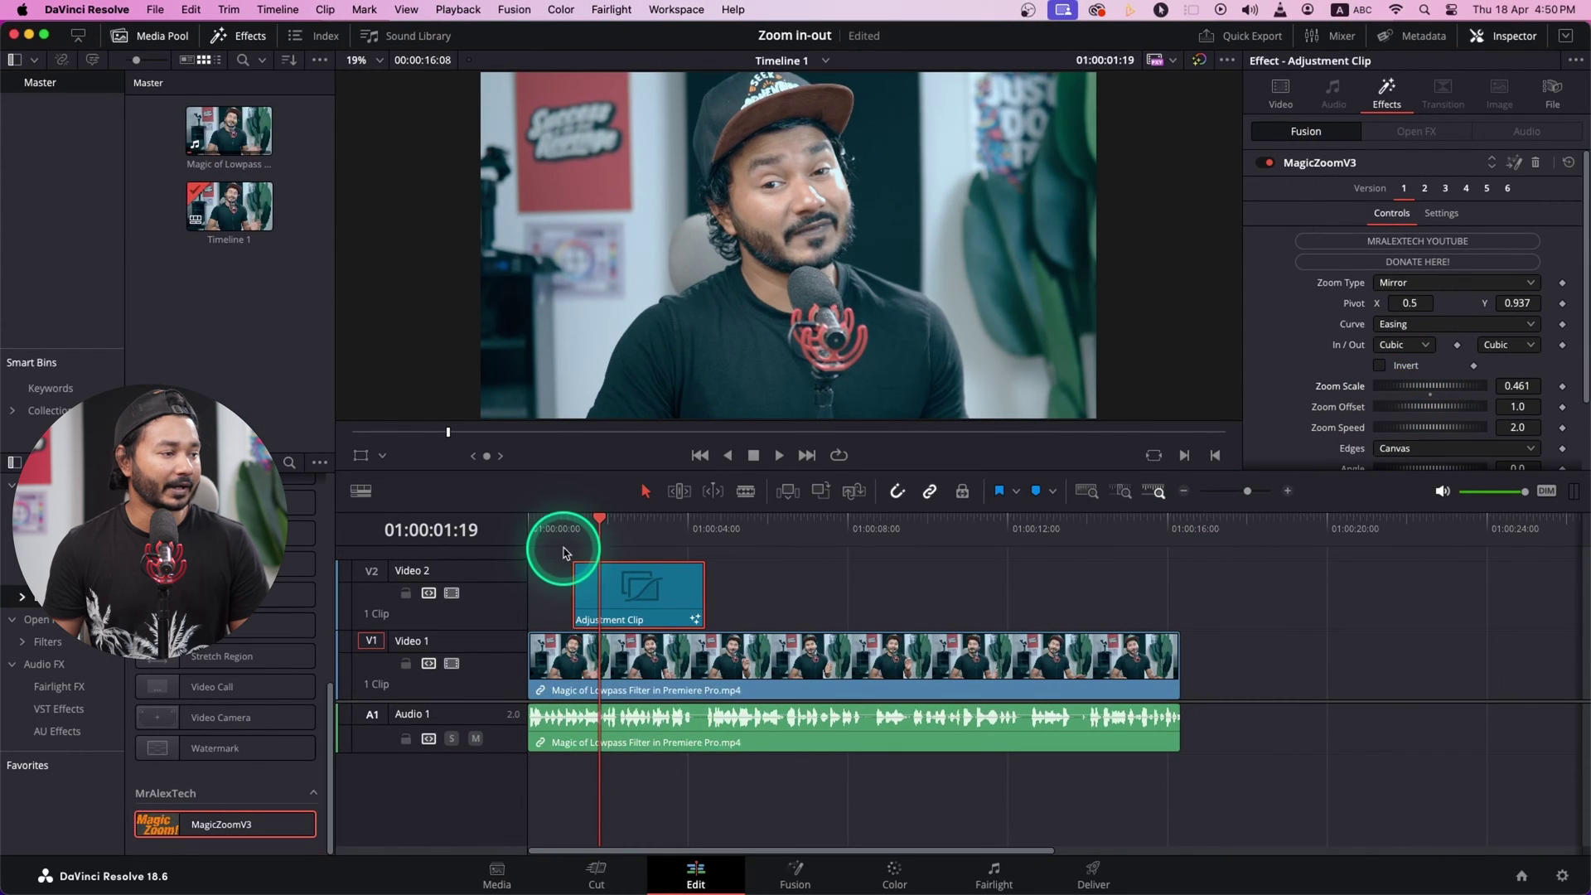
pyautogui.click(572, 524)
pyautogui.press('space')
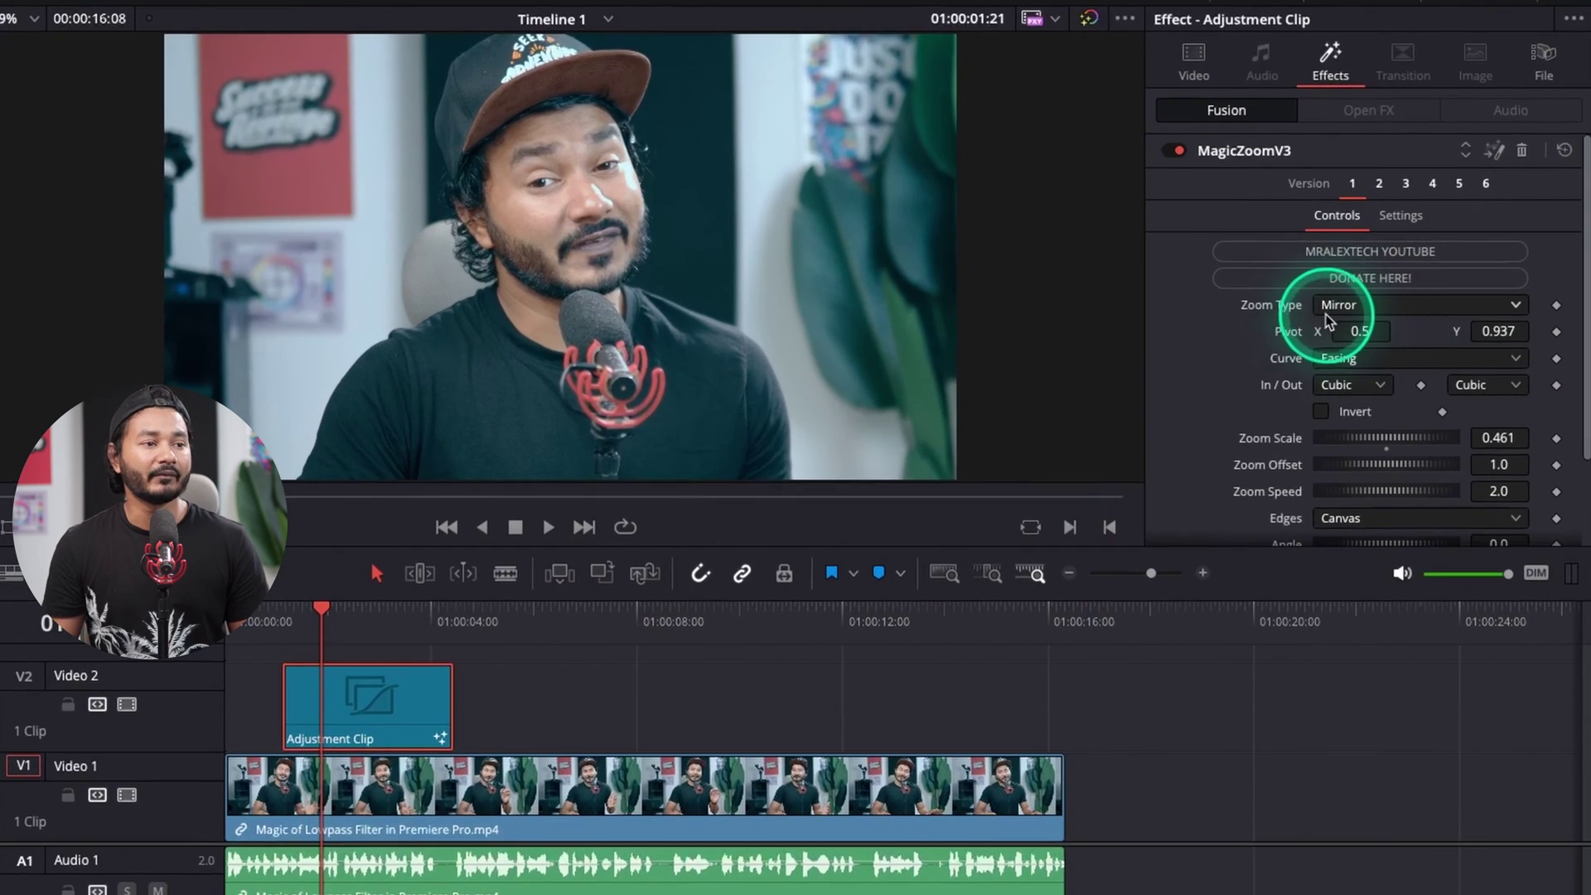
pyautogui.click(1392, 286)
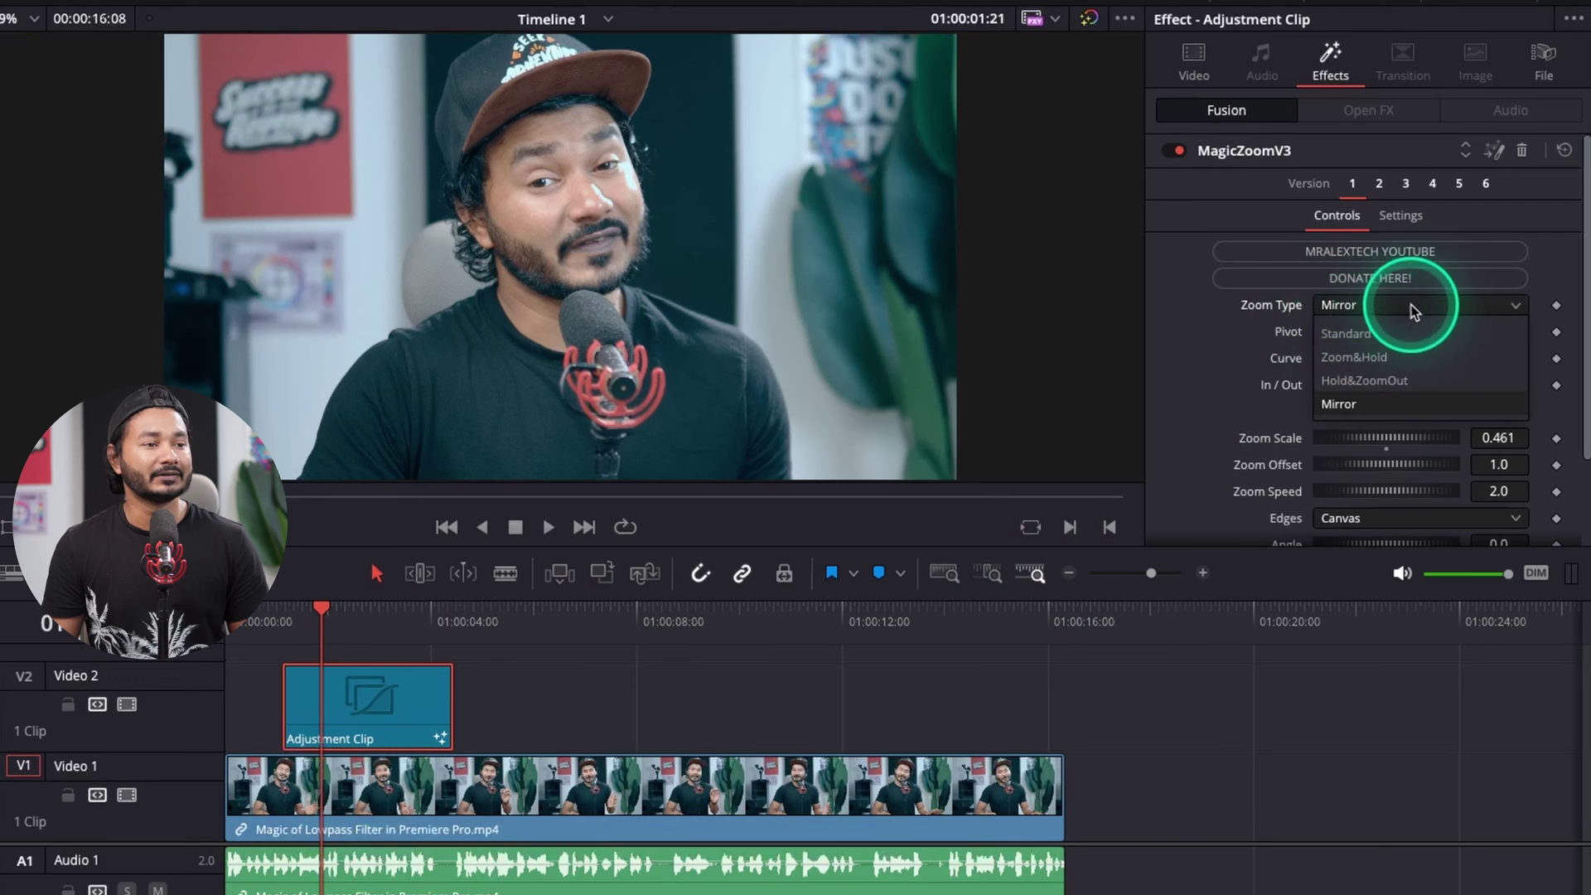
# Step: Preview the Zoom&Hold zoom type and extend the adjustment clip to about 01:00:09
pyautogui.click(1352, 358)
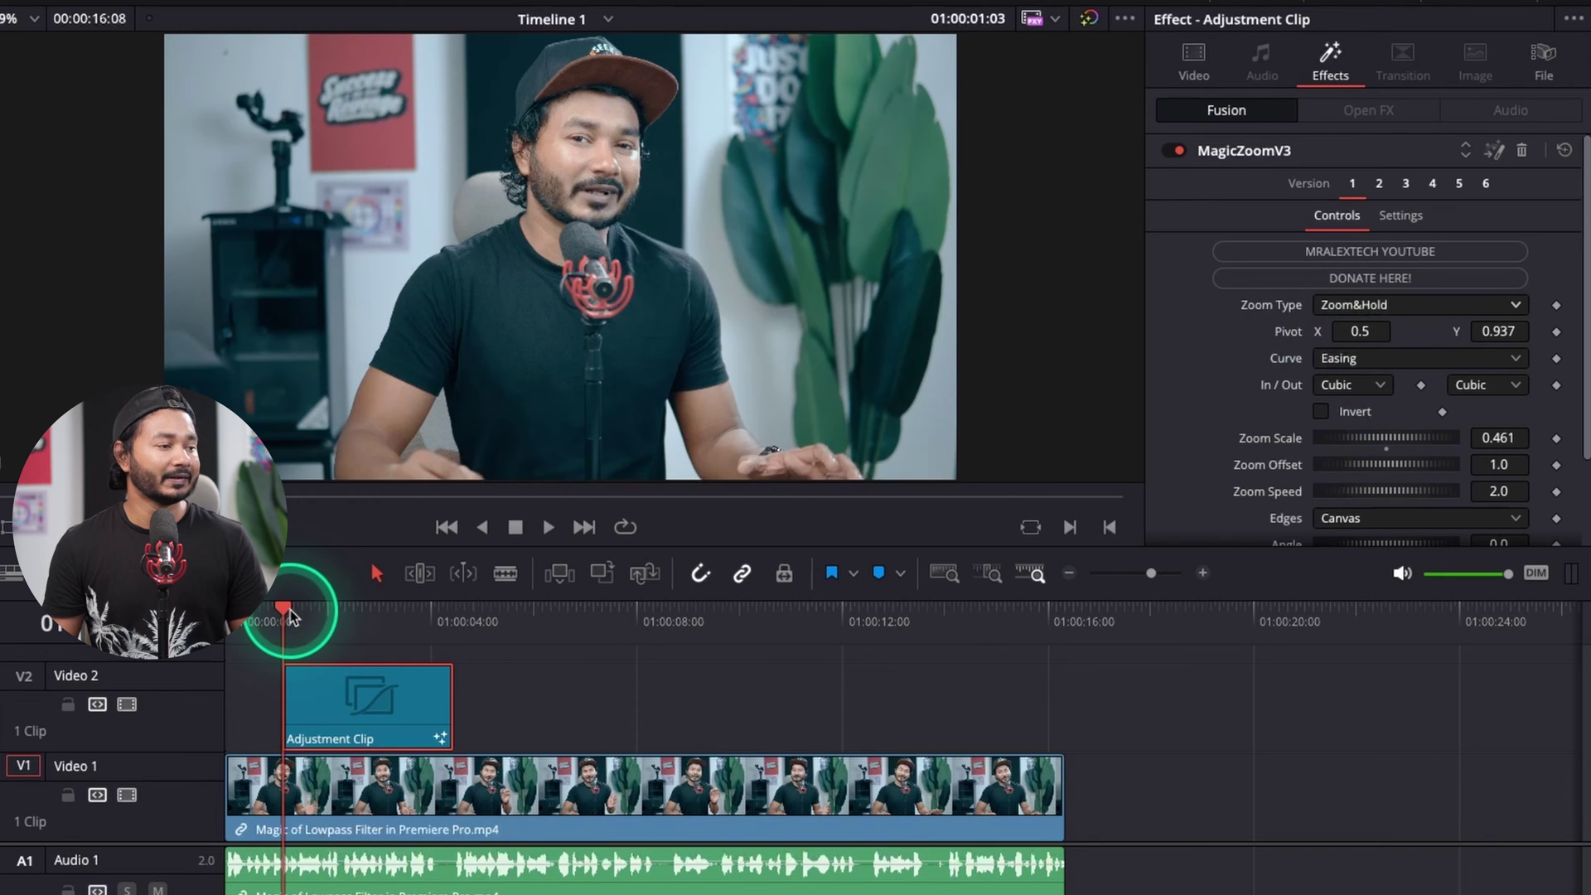
pyautogui.click(378, 730)
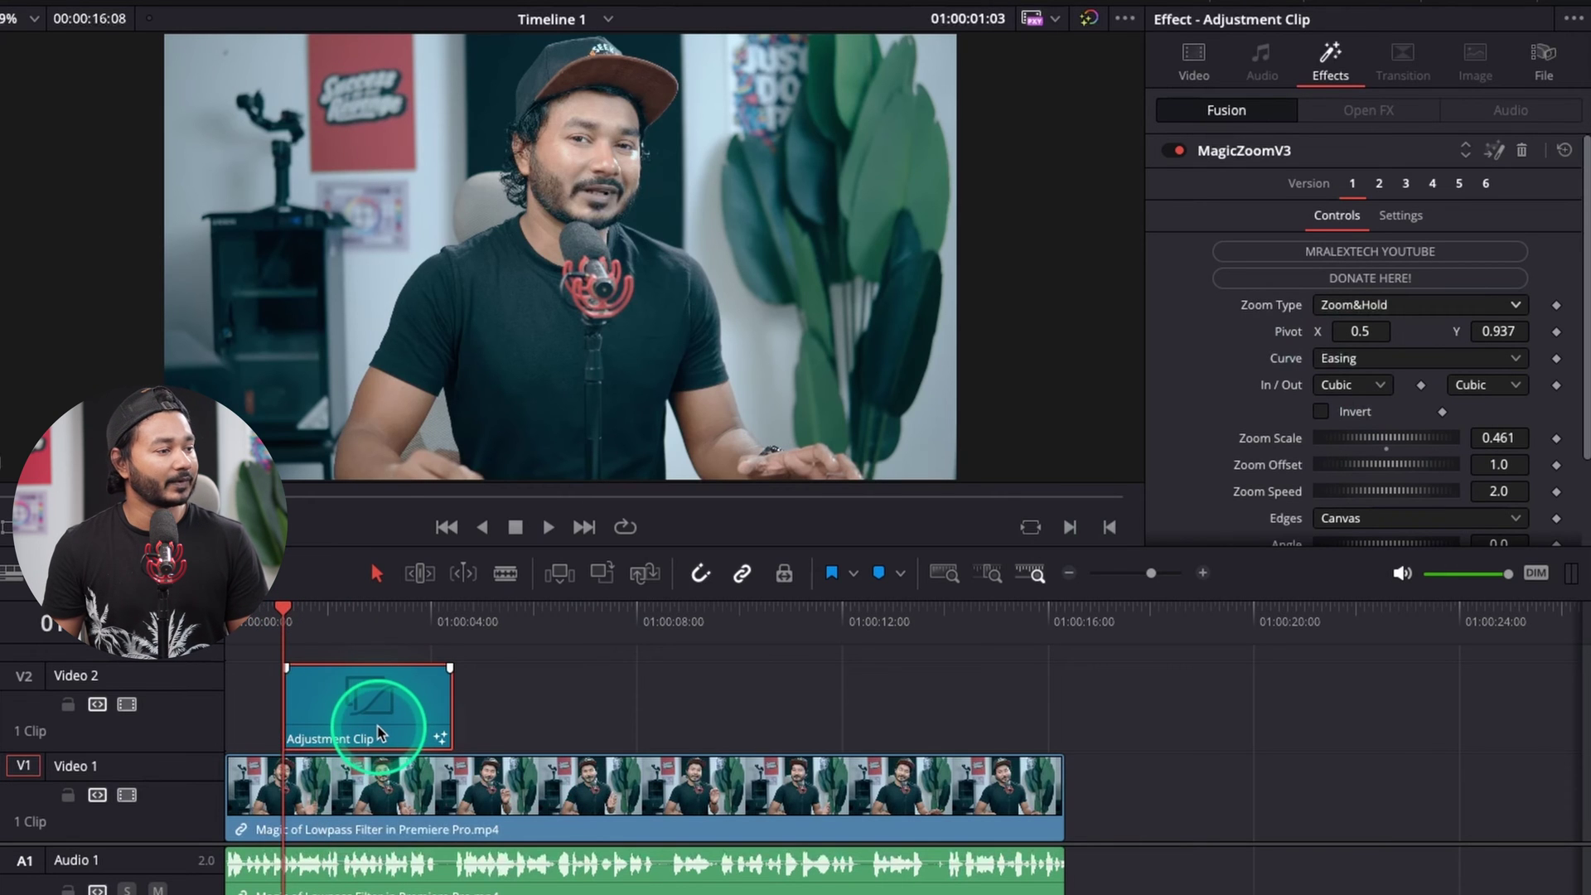
pyautogui.press('space')
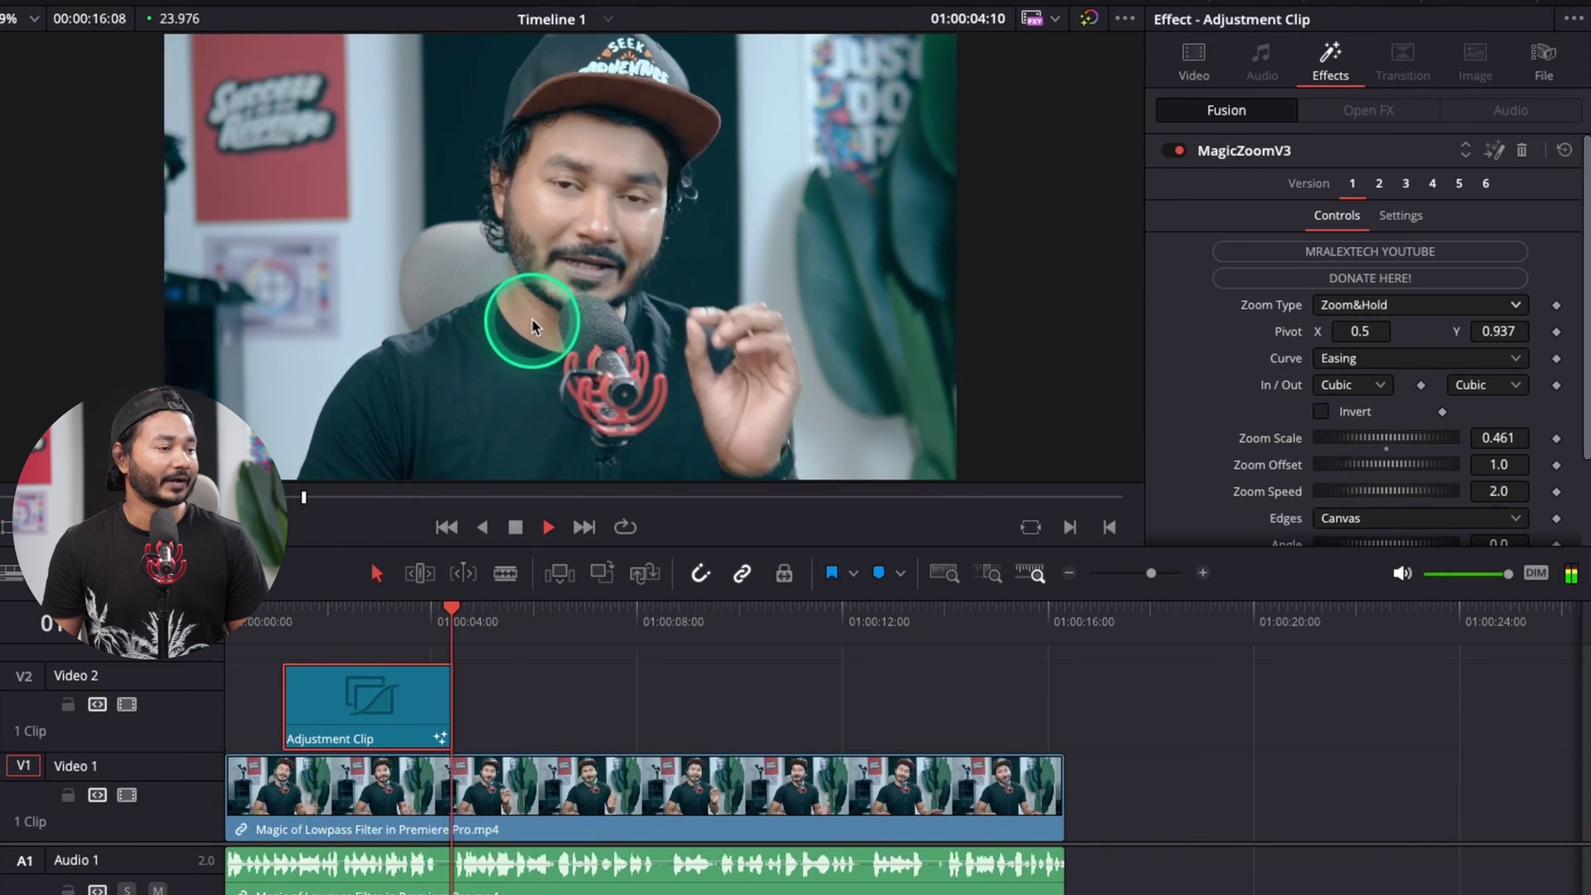
pyautogui.moveTo(451, 728); pyautogui.dragTo(759, 694)
pyautogui.press('space')
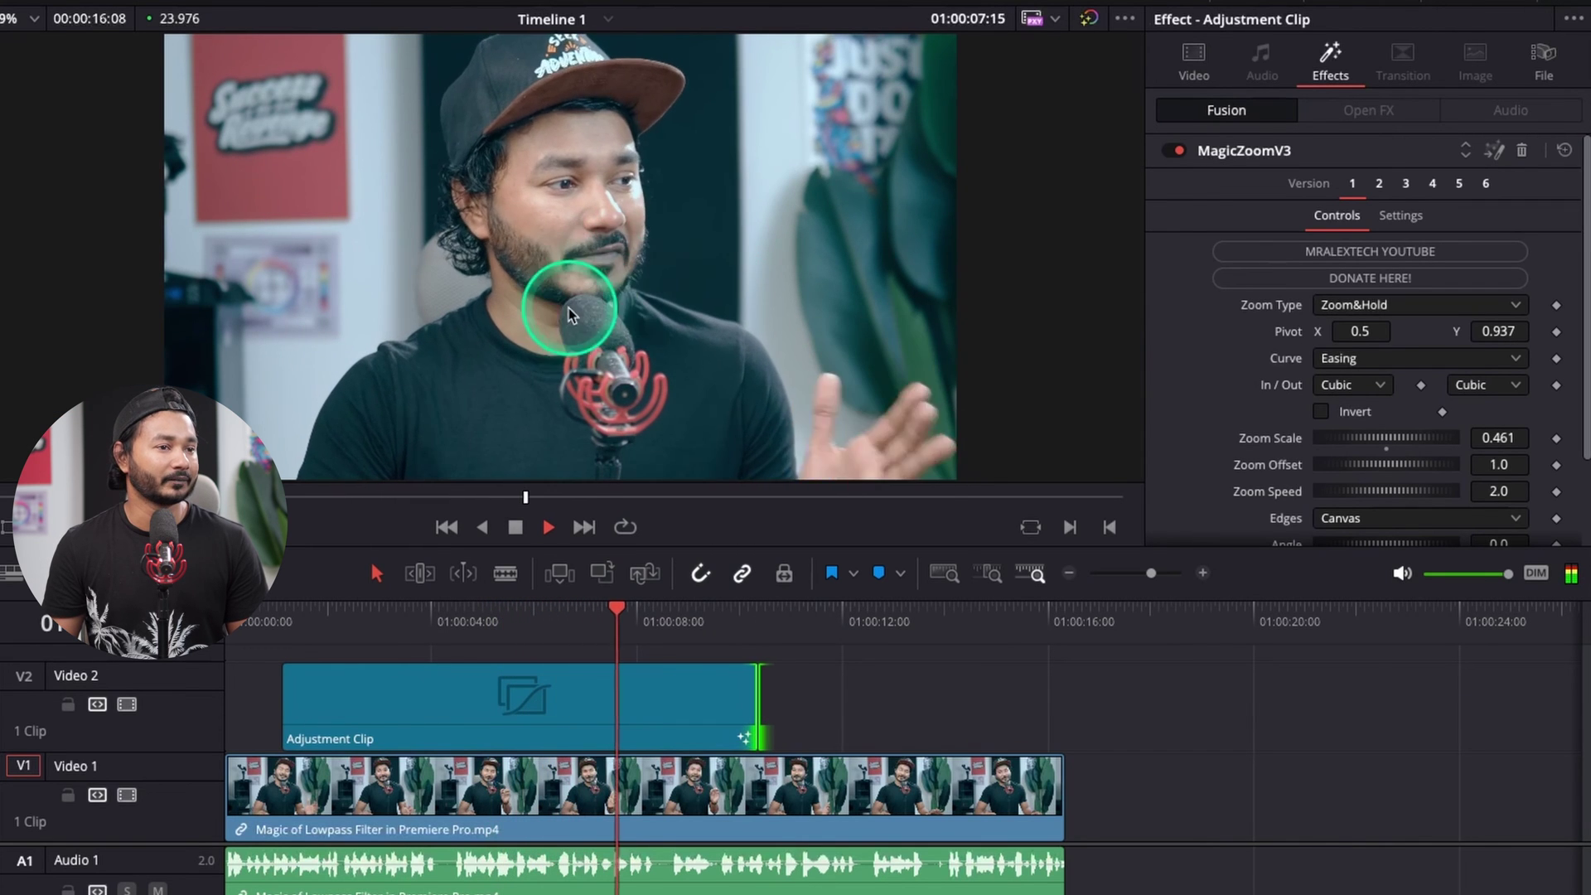
pyautogui.press('space')
# Step: Switch Zoom Type to Standard and scrub through the clip to preview it
pyautogui.click(1412, 305)
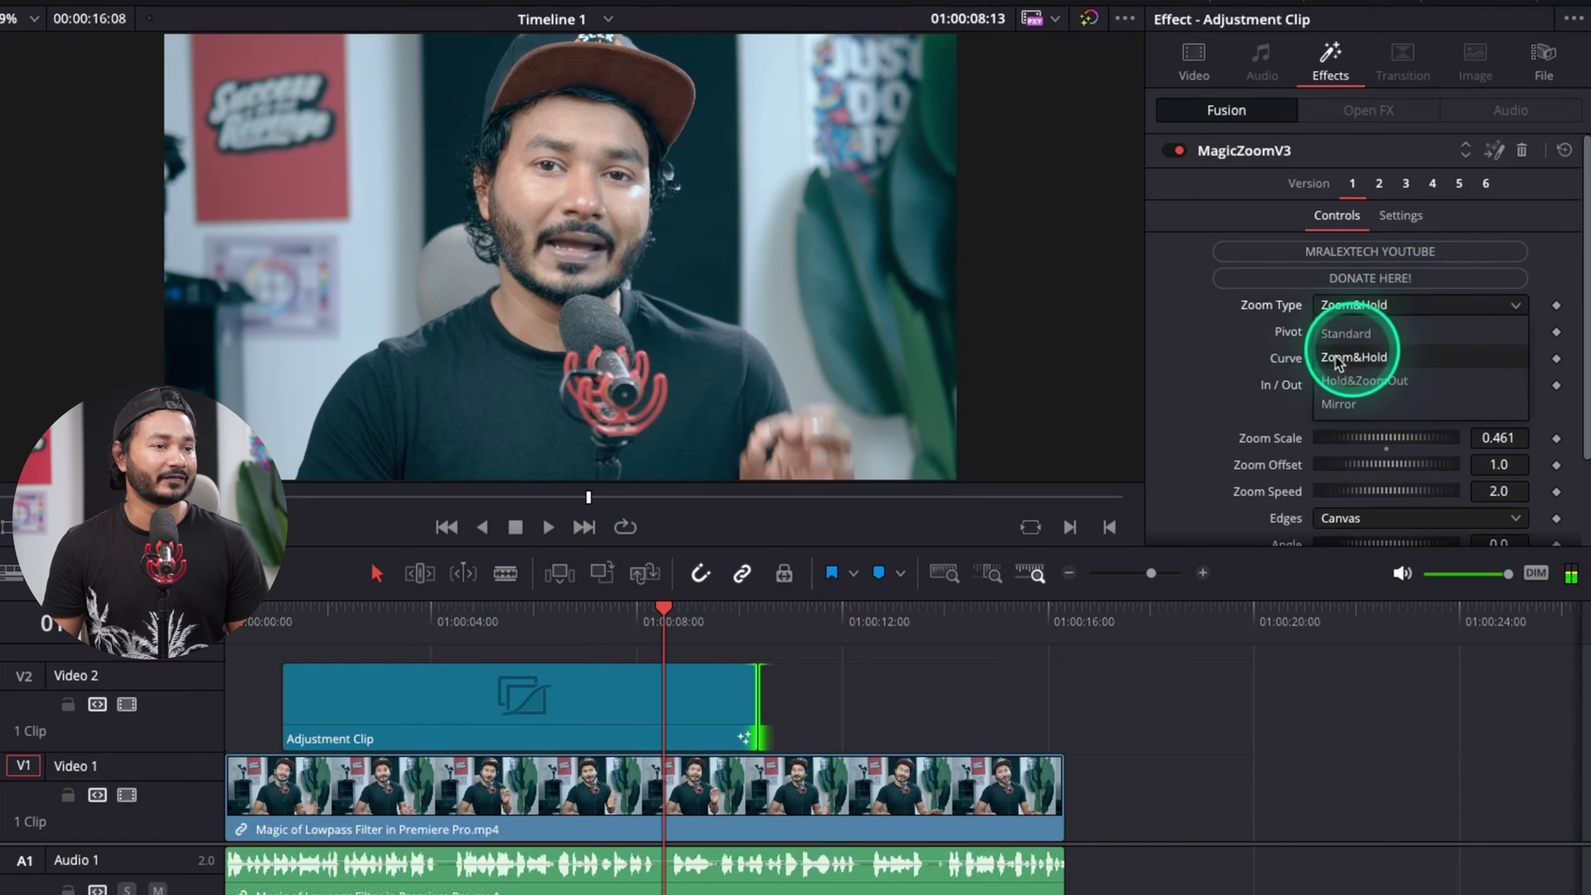
pyautogui.click(1361, 342)
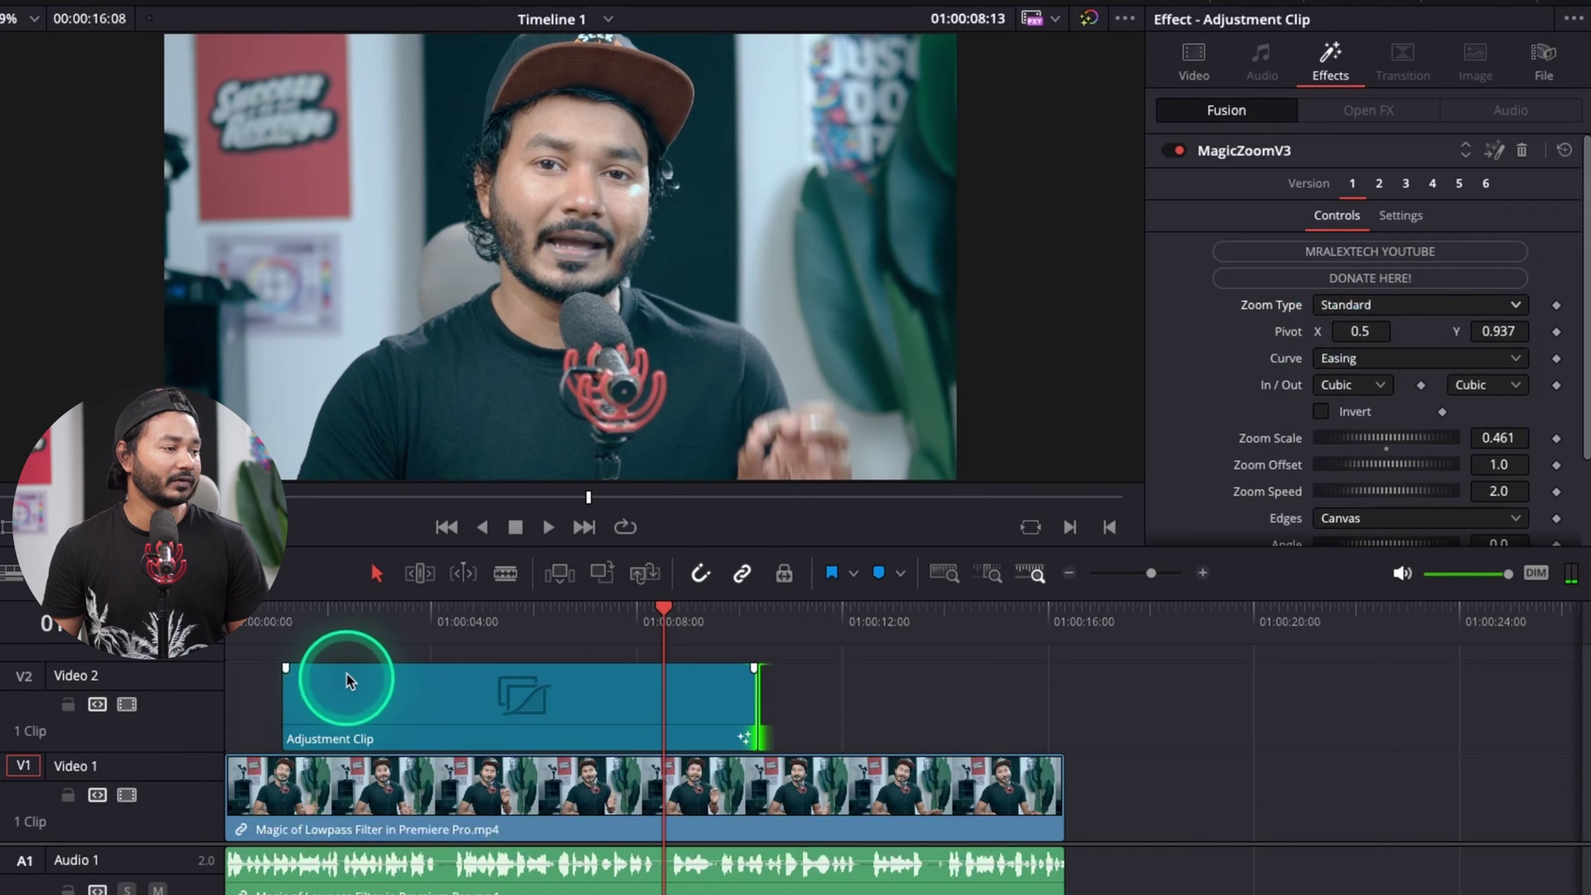
pyautogui.moveTo(263, 614); pyautogui.dragTo(726, 626)
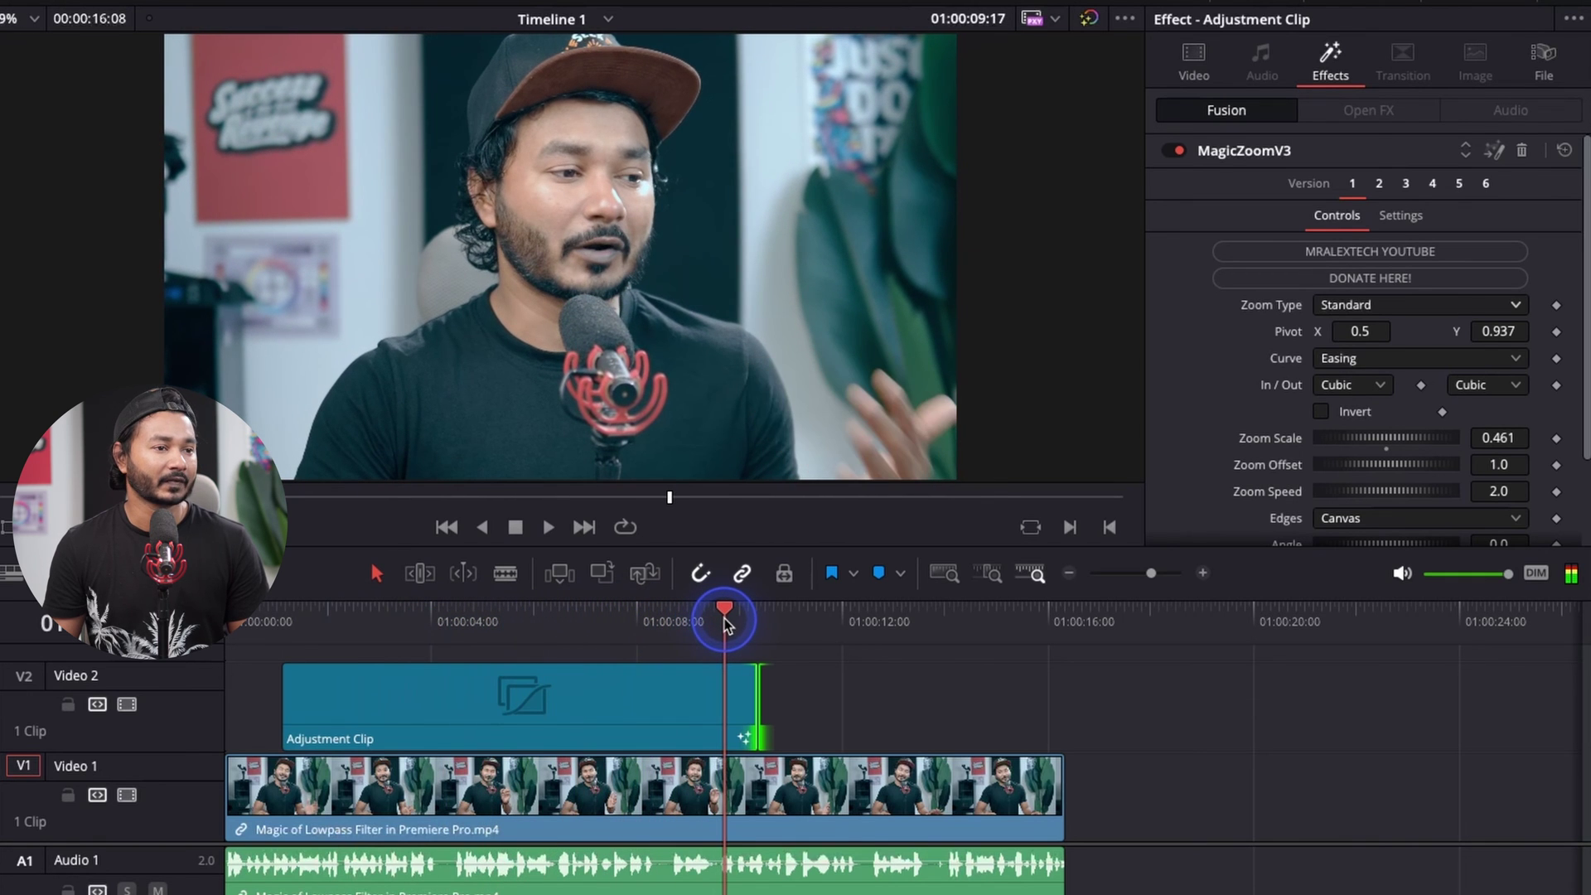
# Step: Try the Hold&ZoomOut zoom type, scrubbing and playing from about 01:00:02
pyautogui.click(1412, 308)
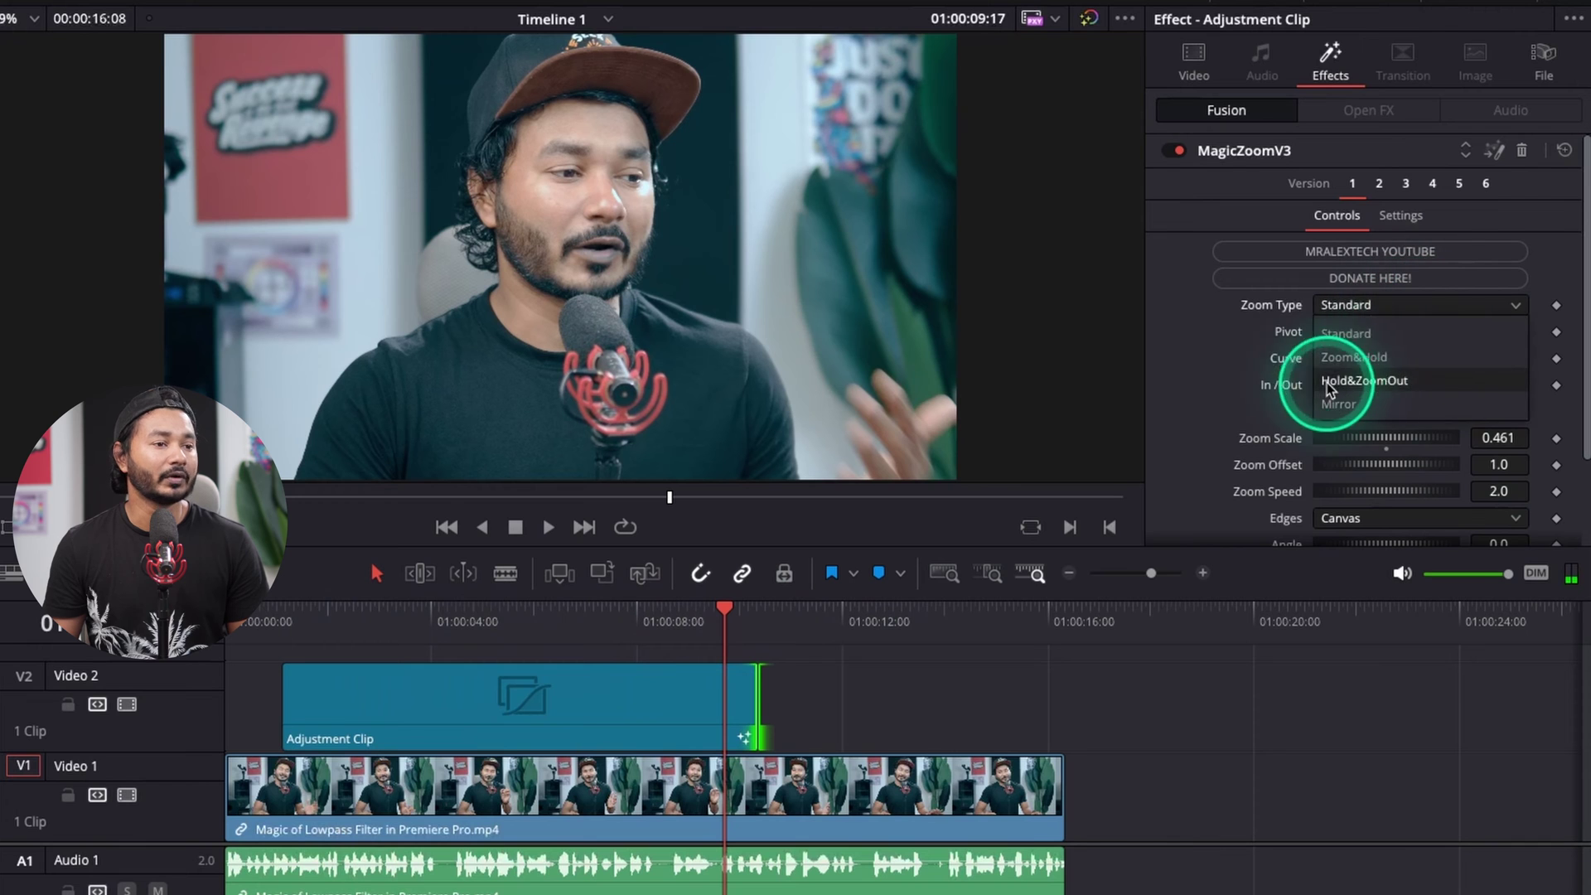
pyautogui.click(1363, 383)
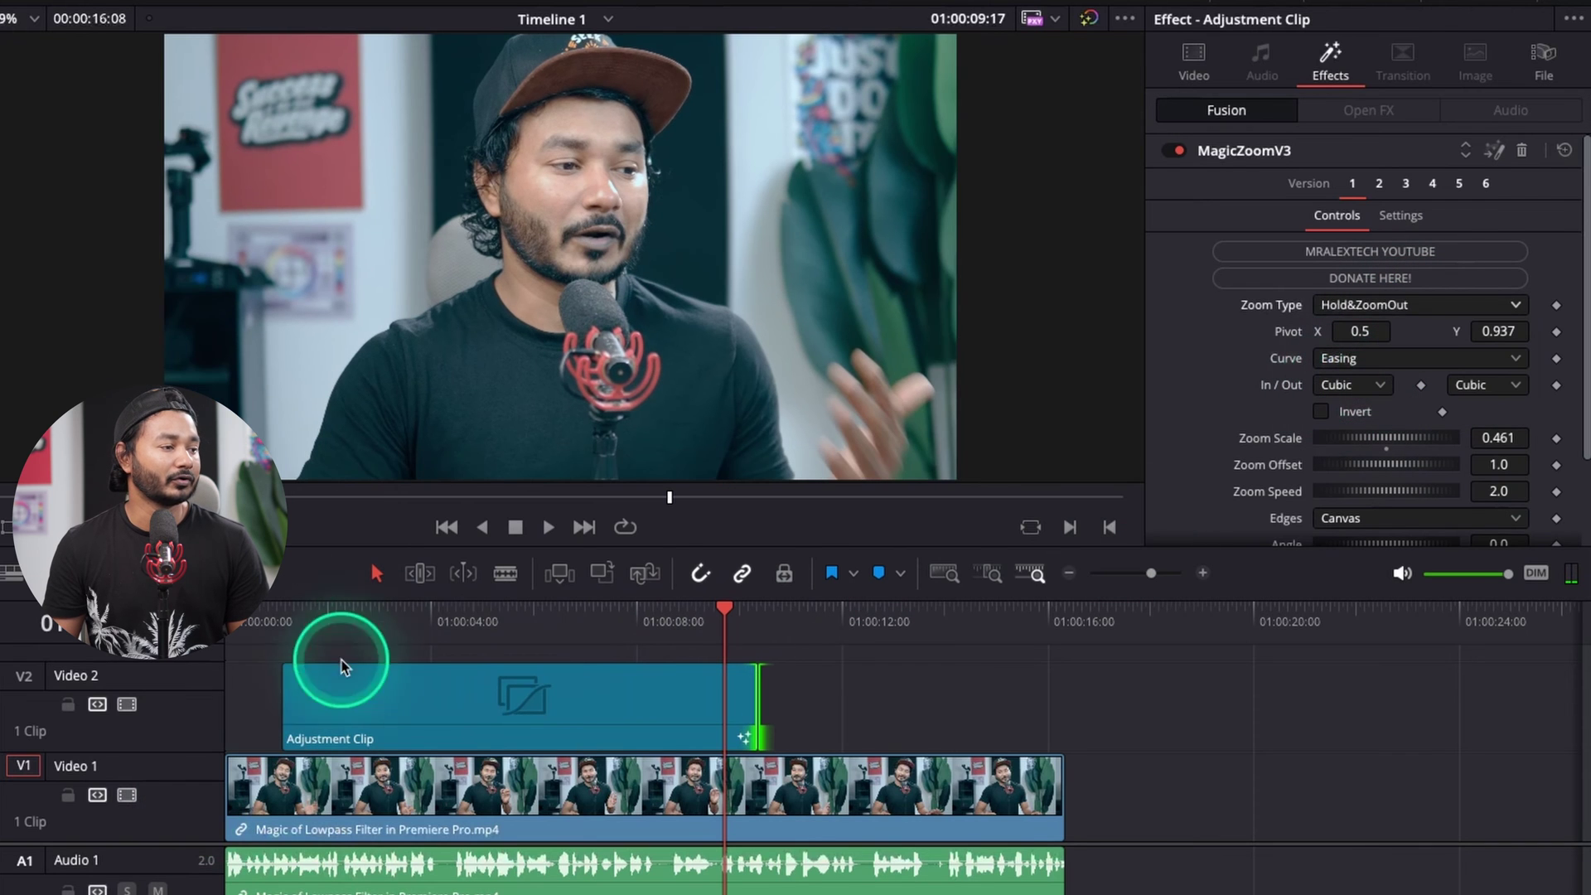
pyautogui.click(293, 628)
pyautogui.moveTo(292, 631); pyautogui.dragTo(696, 645)
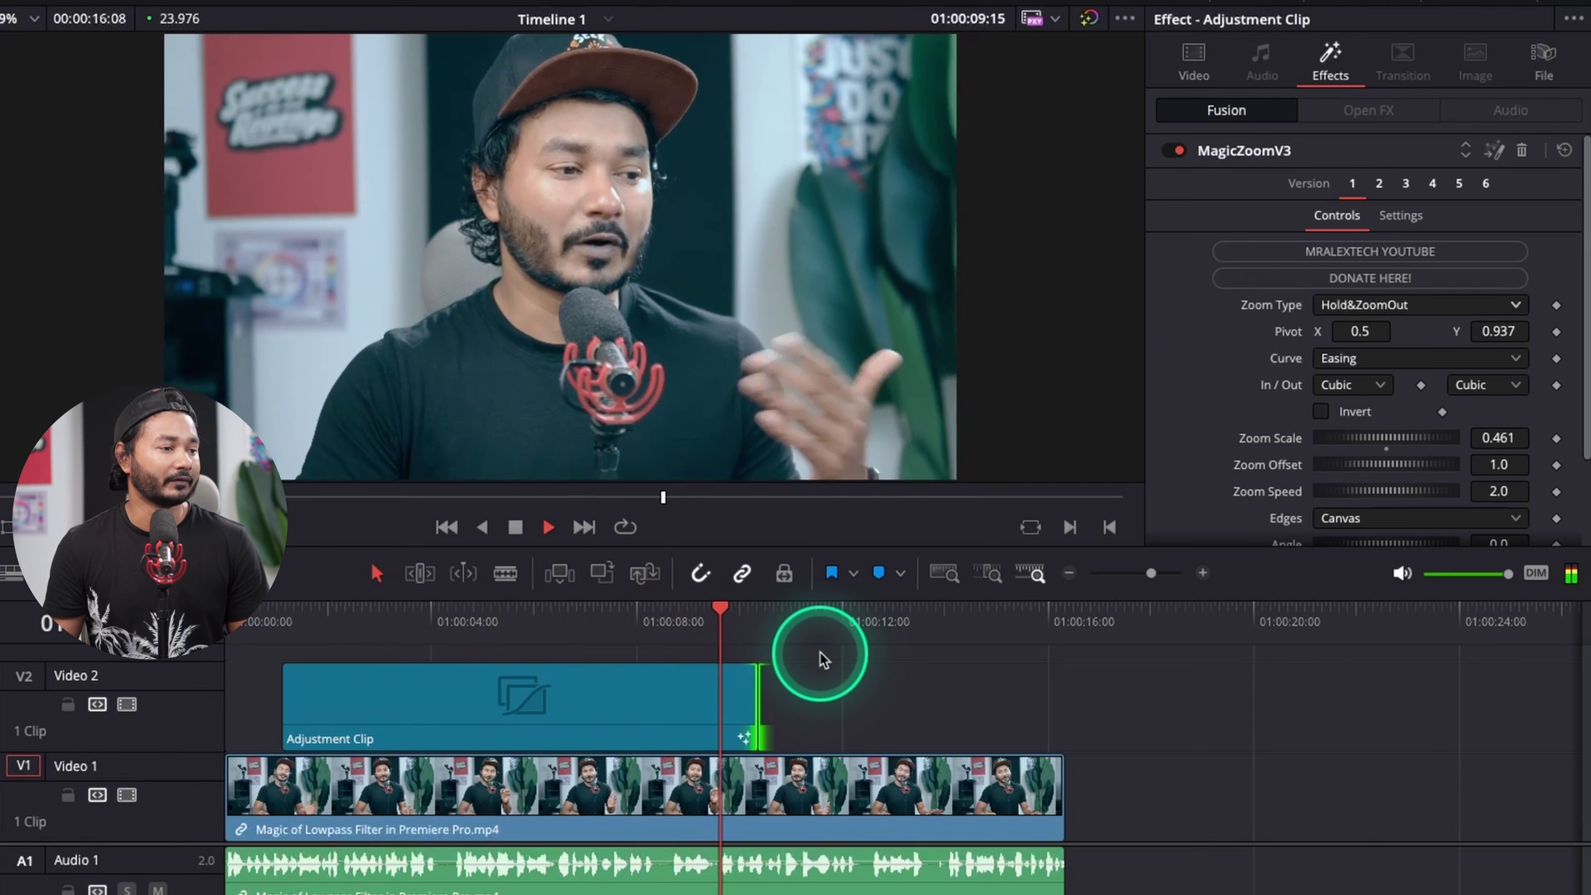
pyautogui.click(346, 623)
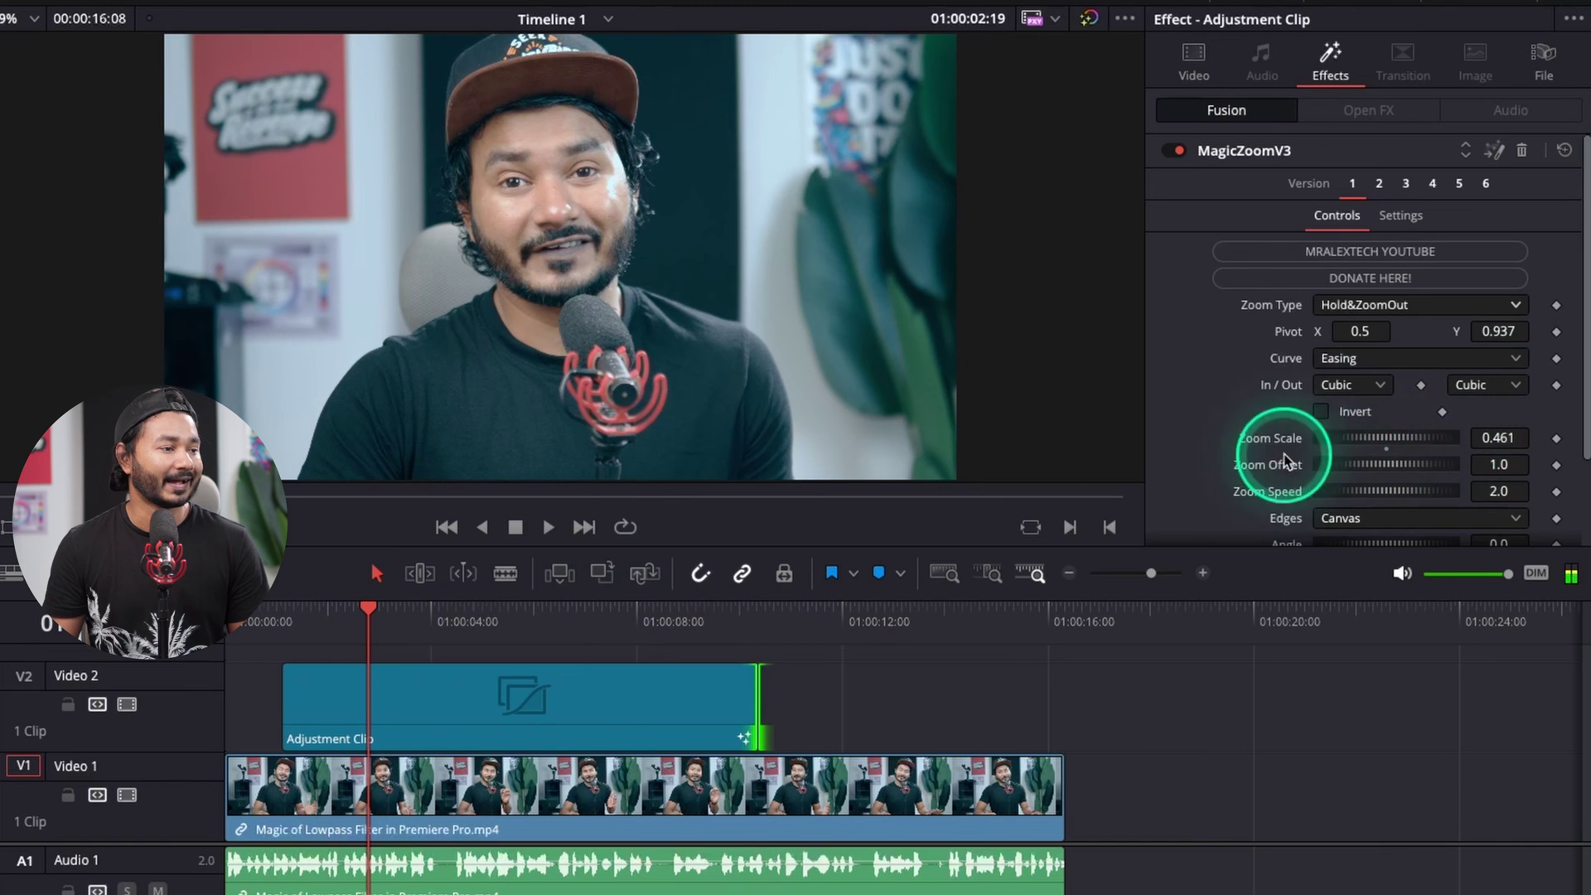
pyautogui.moveTo(622, 620); pyautogui.dragTo(729, 618)
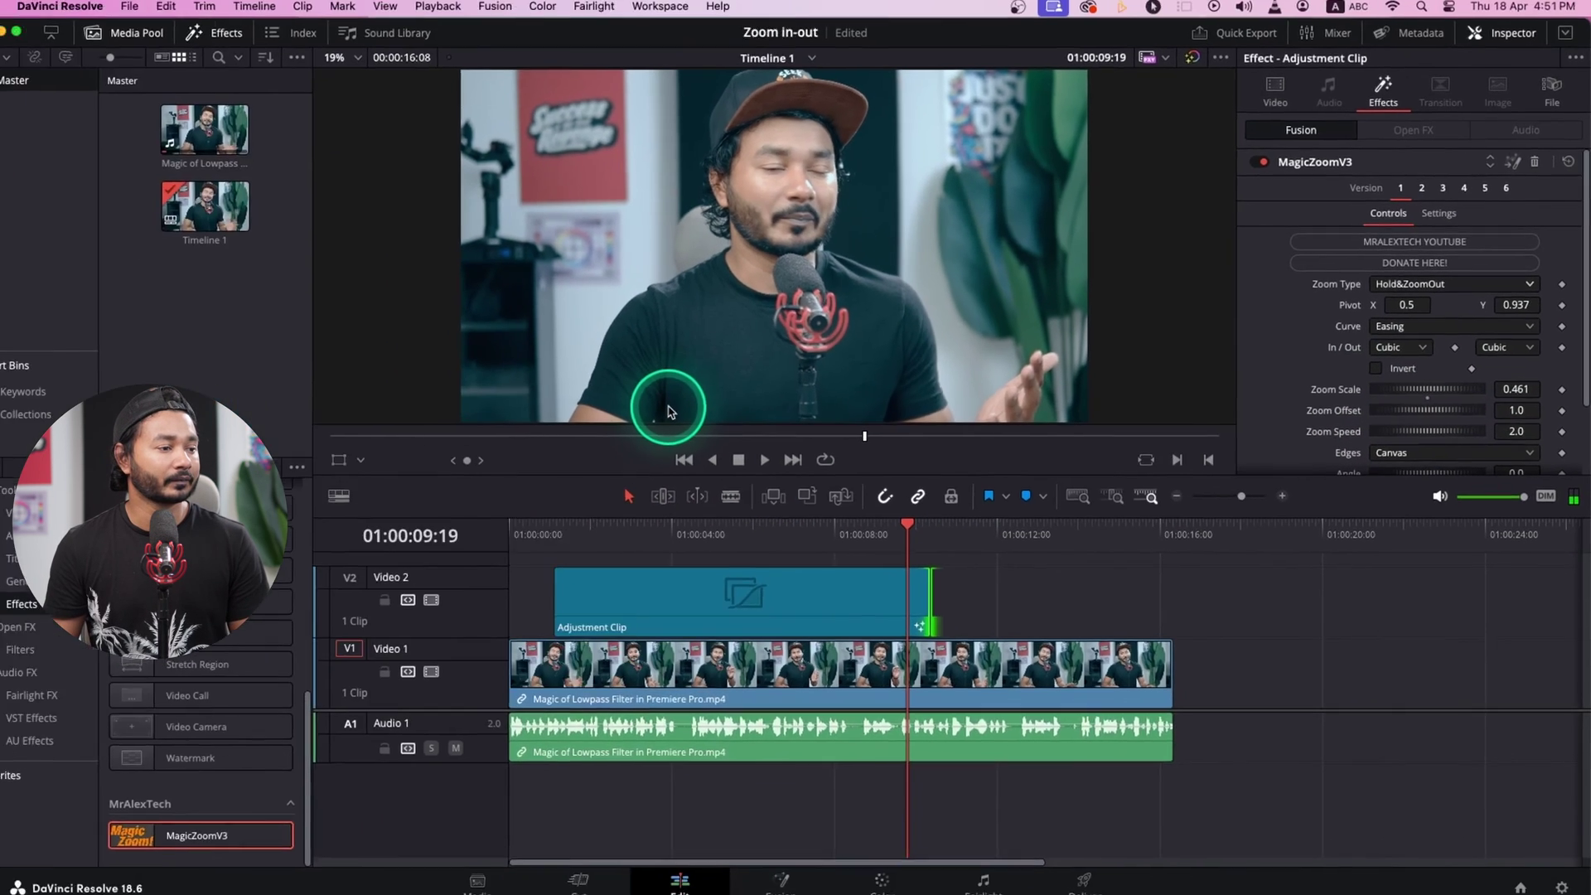
pyautogui.press('space')
pyautogui.press('space')
# Step: Return Zoom Type to Mirror with the playhead at about 01:00:04
pyautogui.click(704, 524)
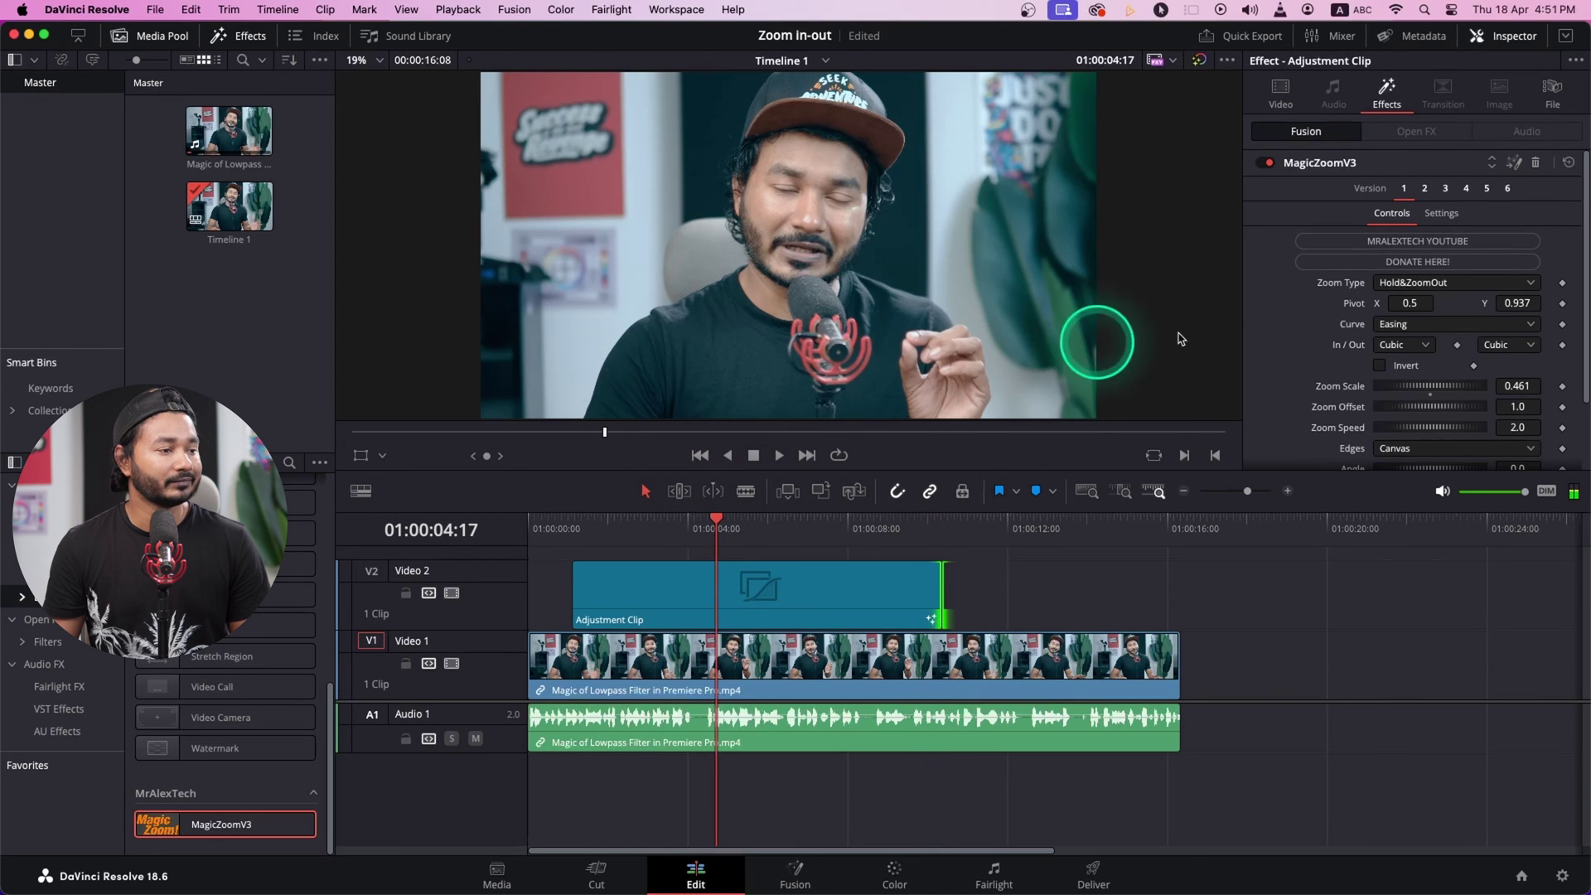
pyautogui.click(1409, 282)
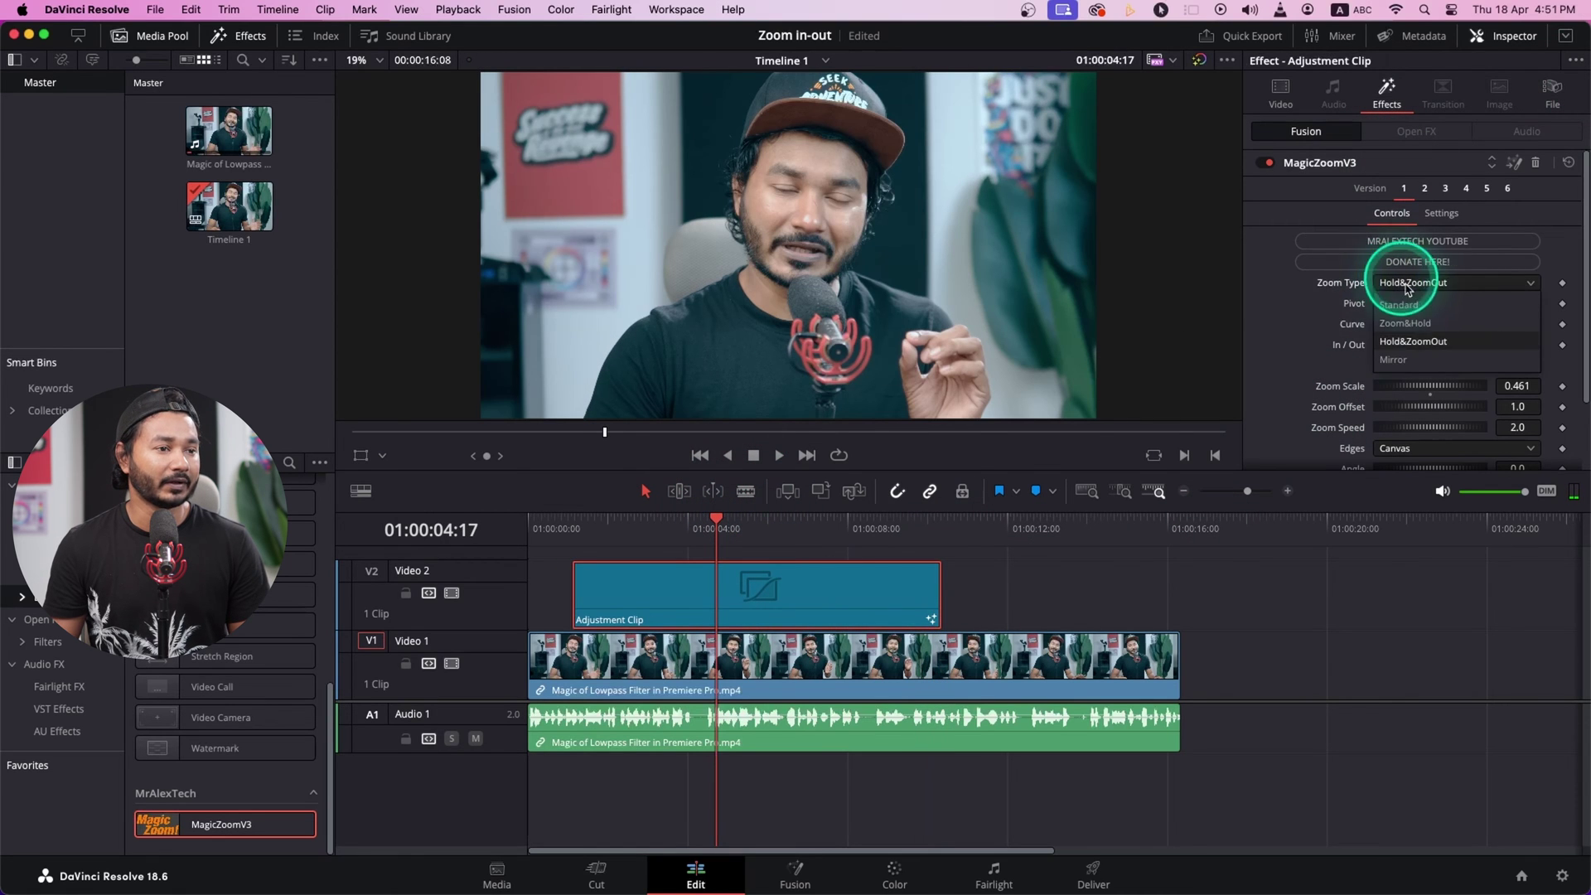
pyautogui.click(1423, 368)
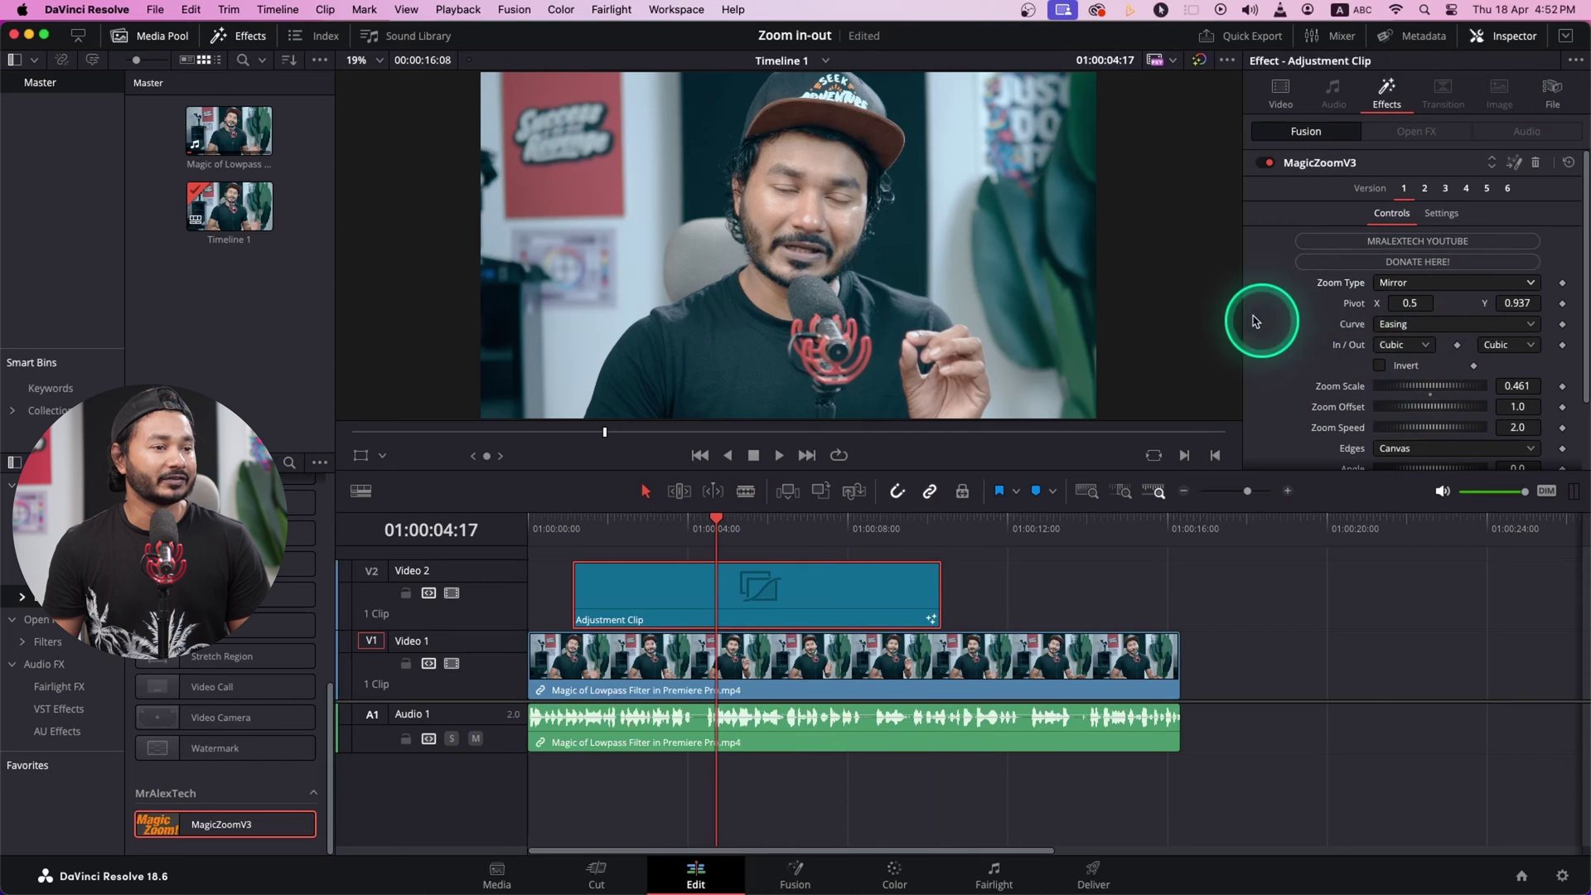
pyautogui.click(1412, 325)
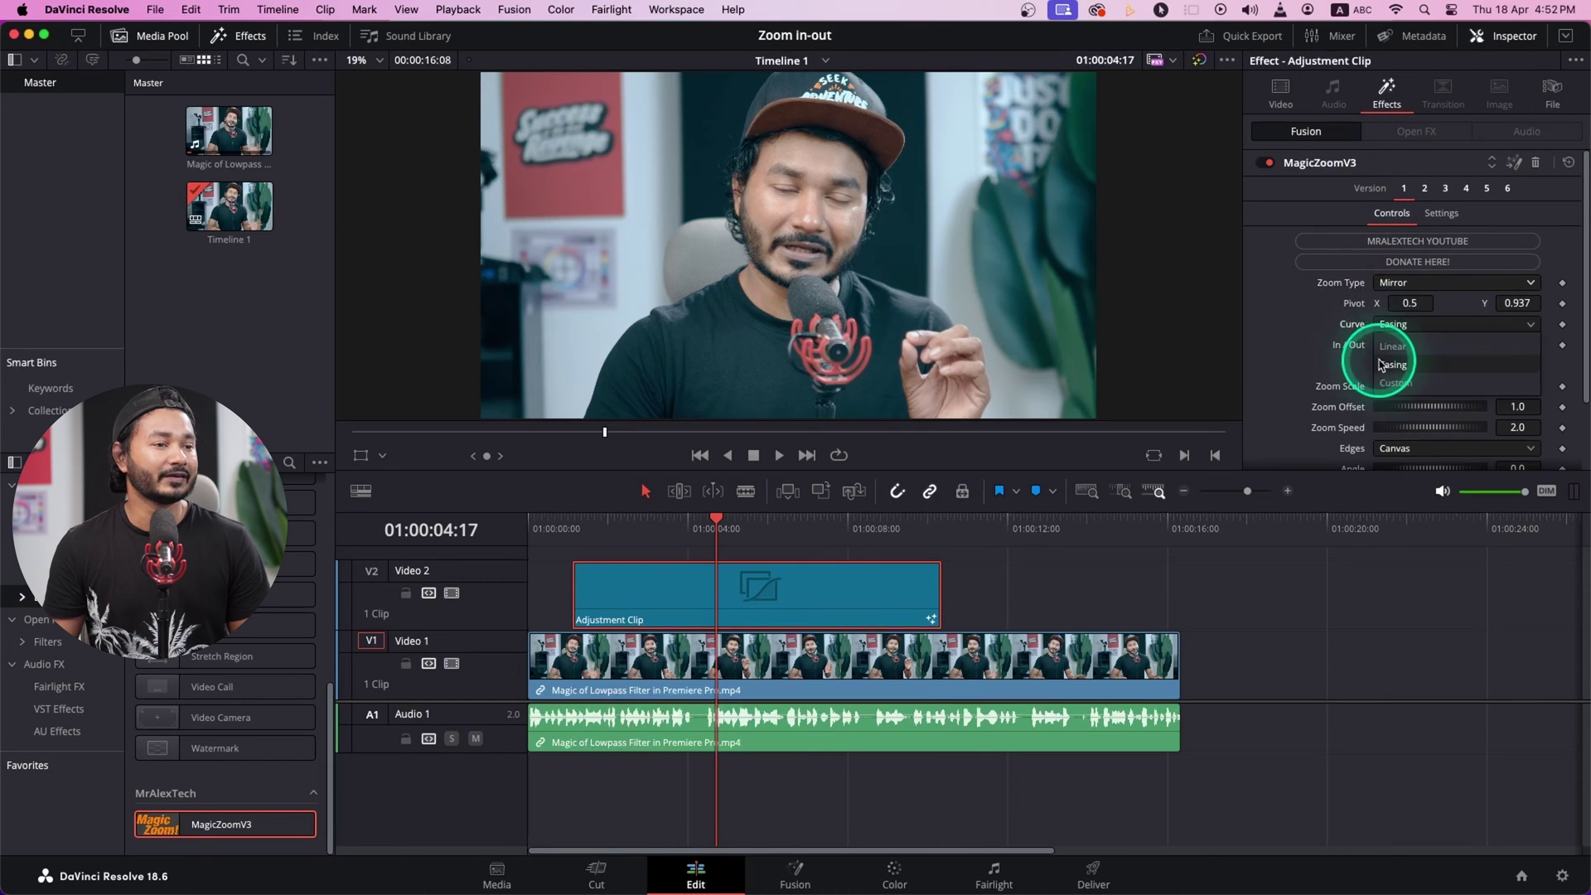
# Step: Try a Custom zoom curve with an adjusted end point and midpoint, then revert to Easing
pyautogui.click(1382, 365)
pyautogui.click(1446, 325)
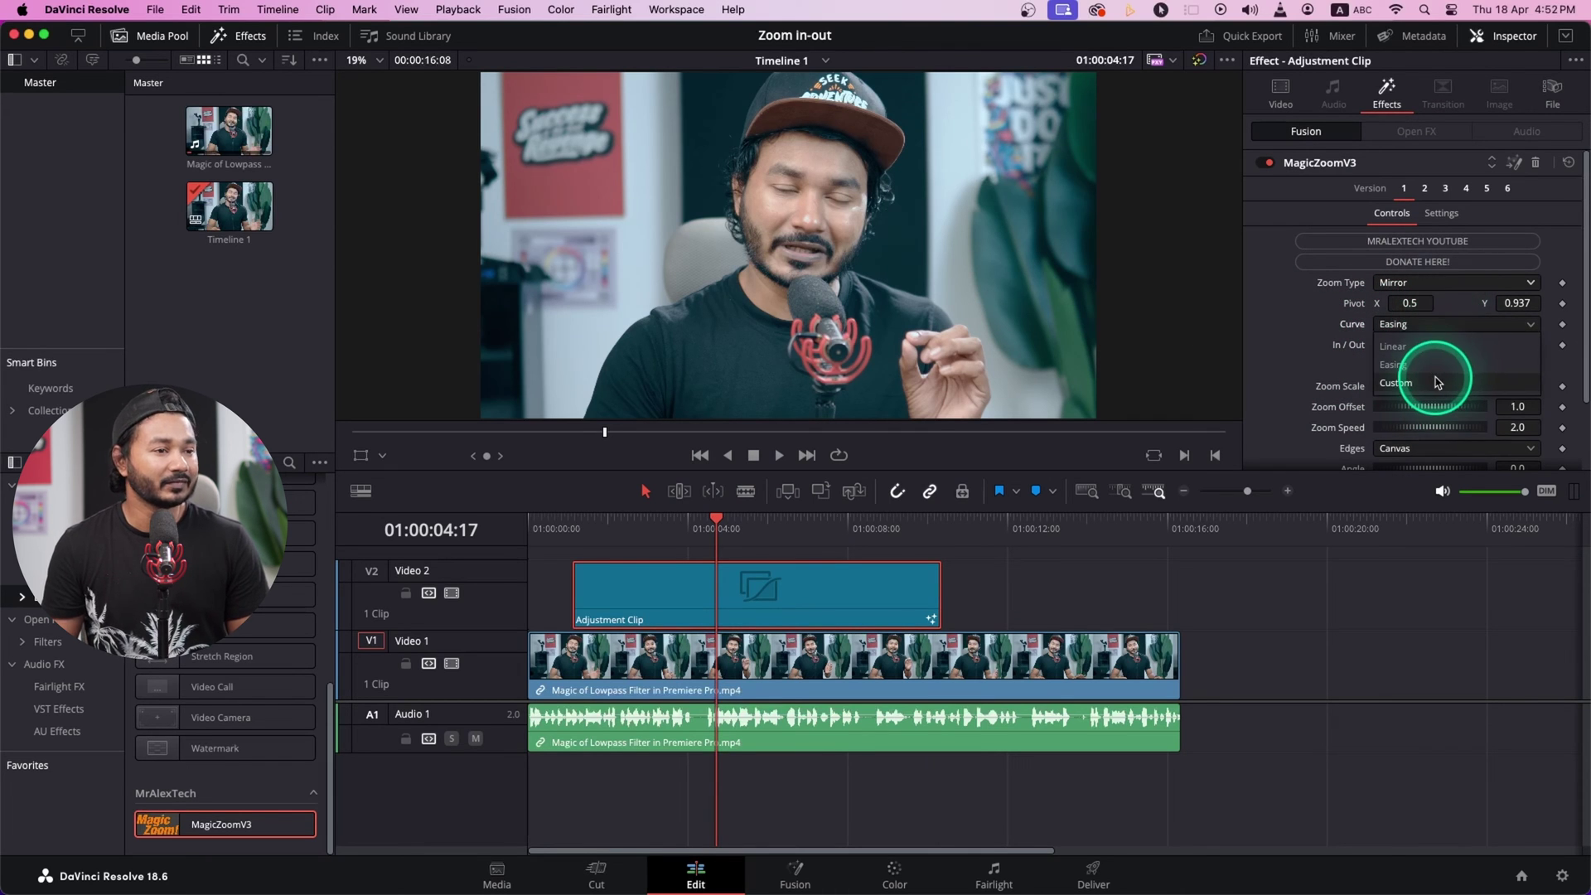
pyautogui.click(1437, 382)
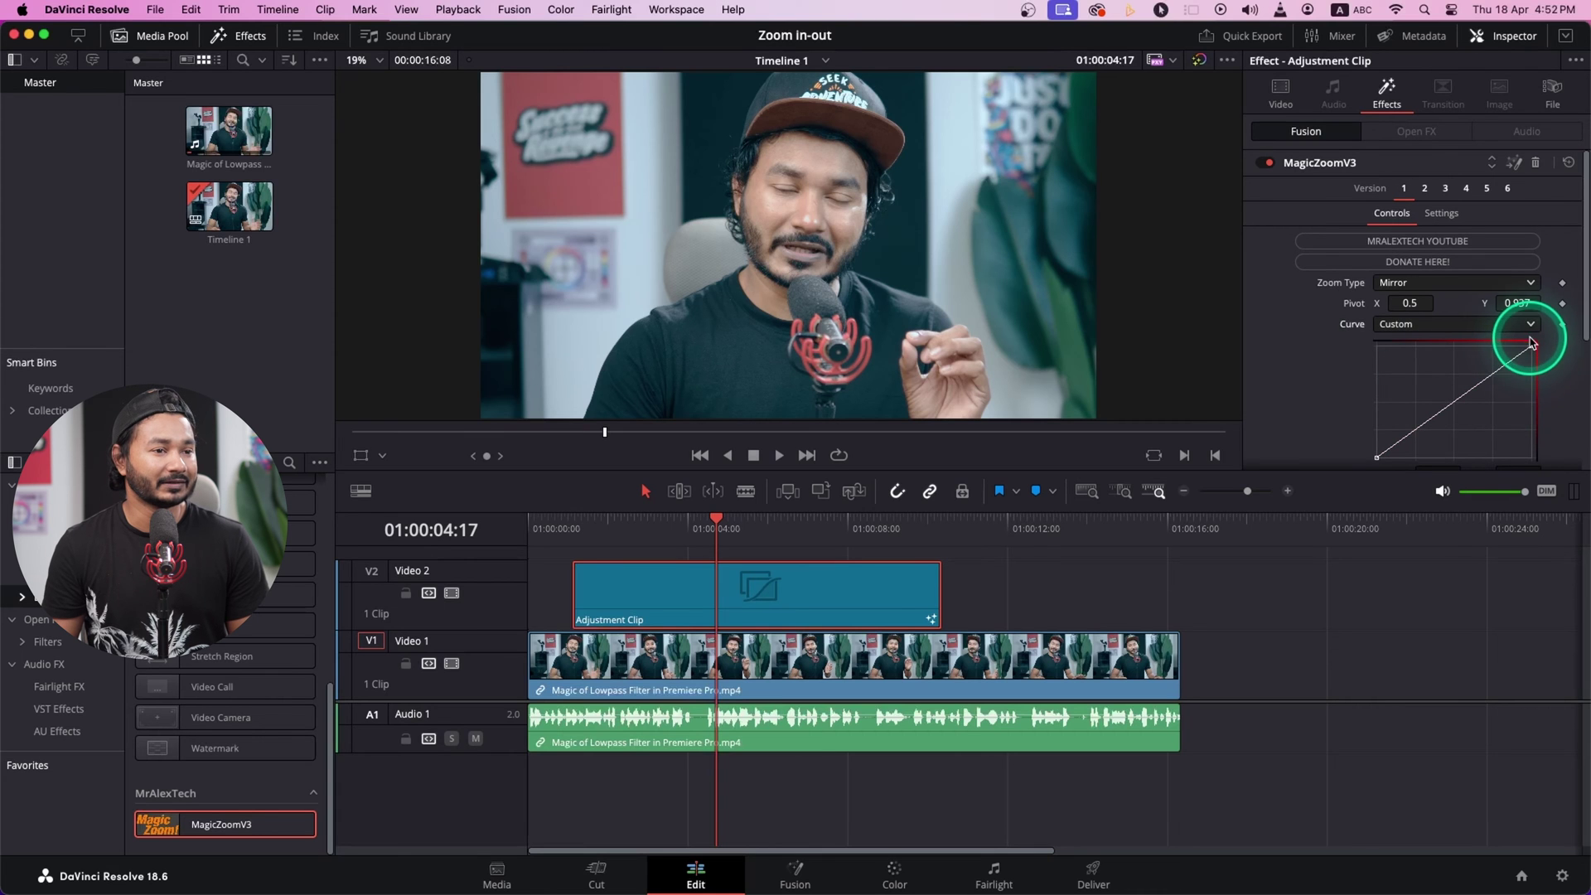
pyautogui.moveTo(1532, 342); pyautogui.dragTo(1532, 374)
pyautogui.click(1481, 403)
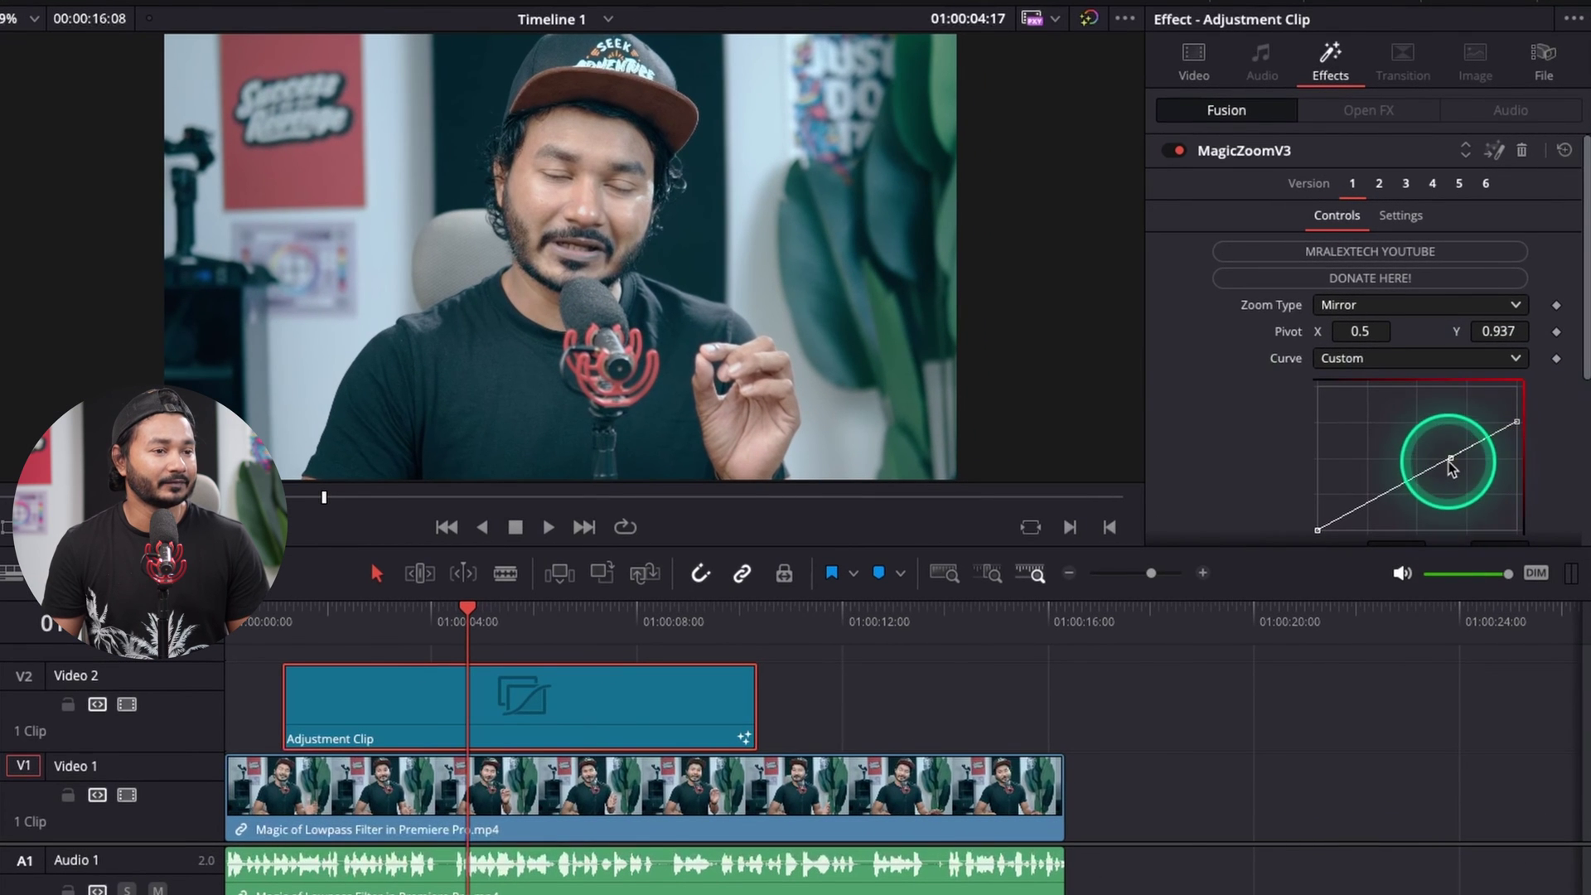
pyautogui.click(1440, 358)
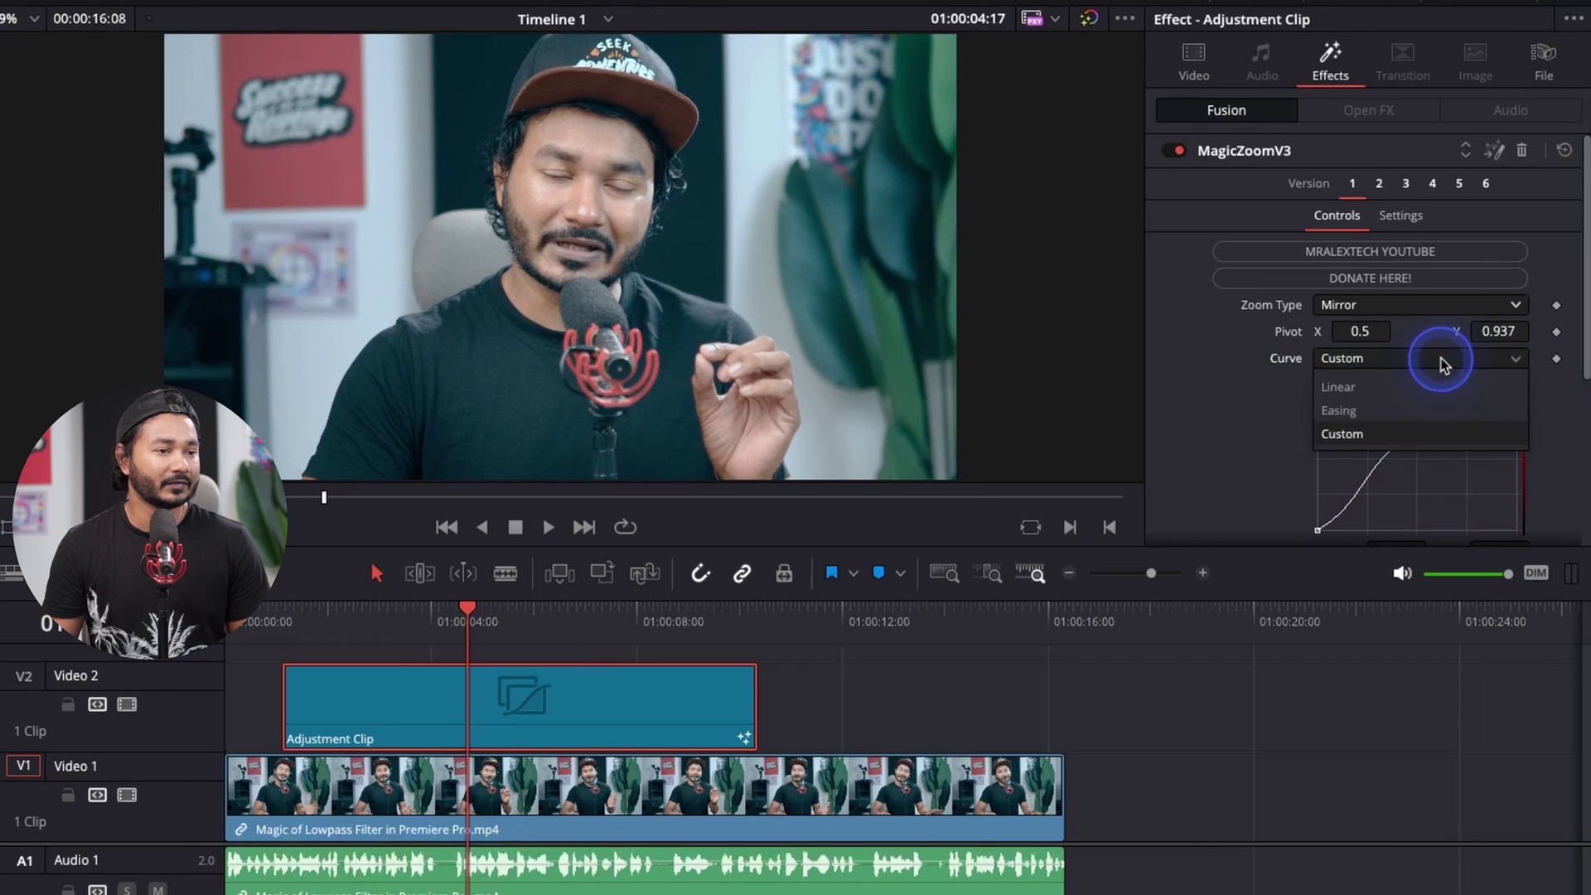
pyautogui.click(1420, 408)
# Step: Preview the Linear zoom curve, then set the curve back to Easing
pyautogui.click(1414, 356)
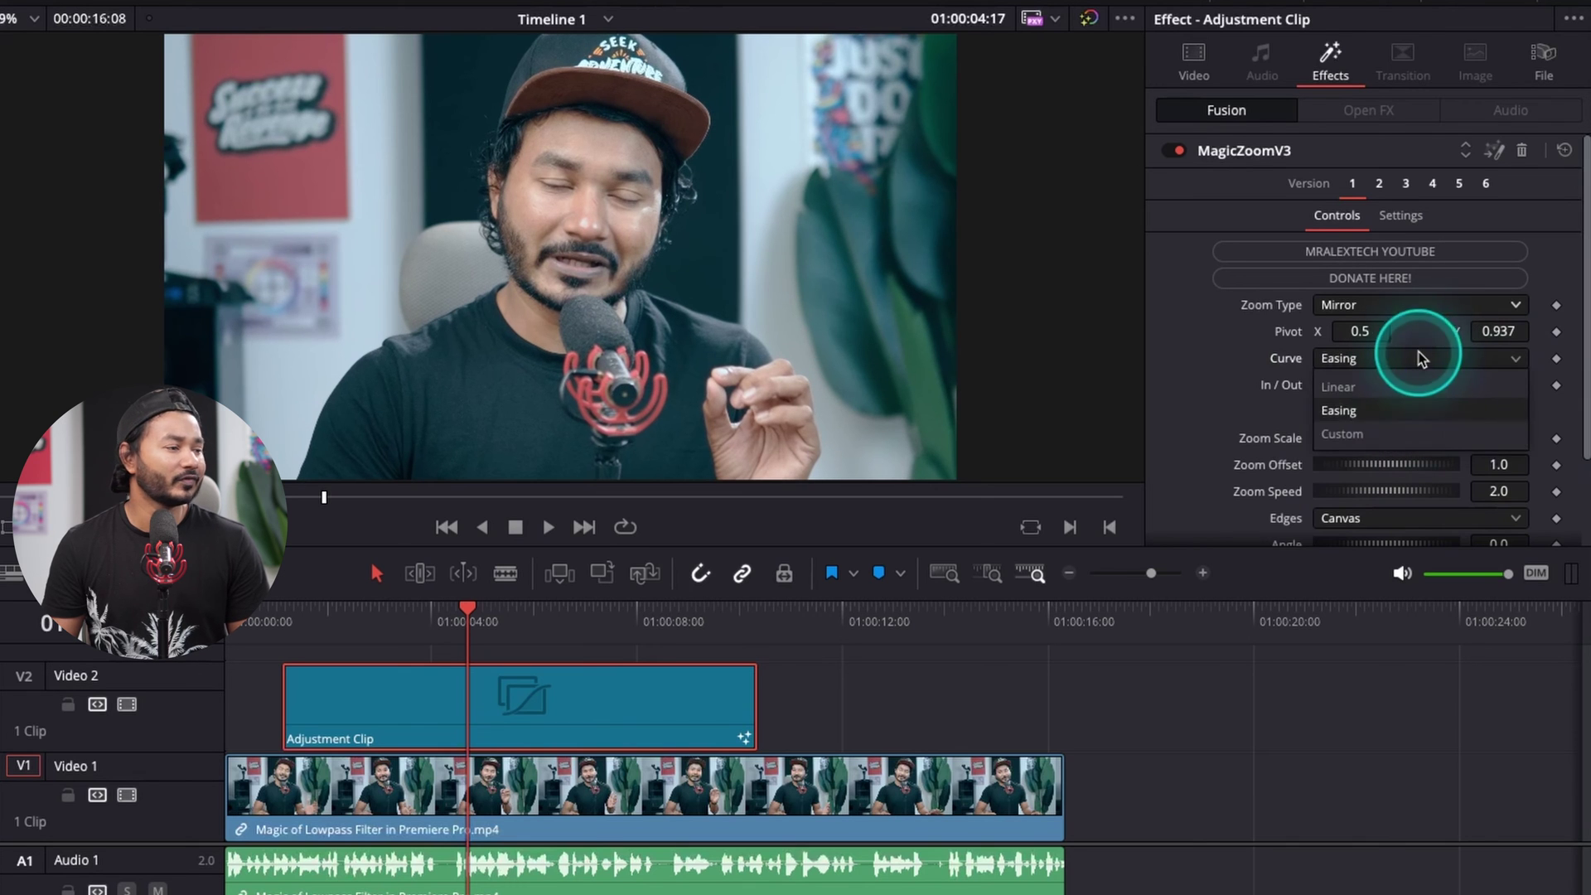
pyautogui.click(1410, 383)
pyautogui.click(300, 613)
pyautogui.press('space')
pyautogui.press('space')
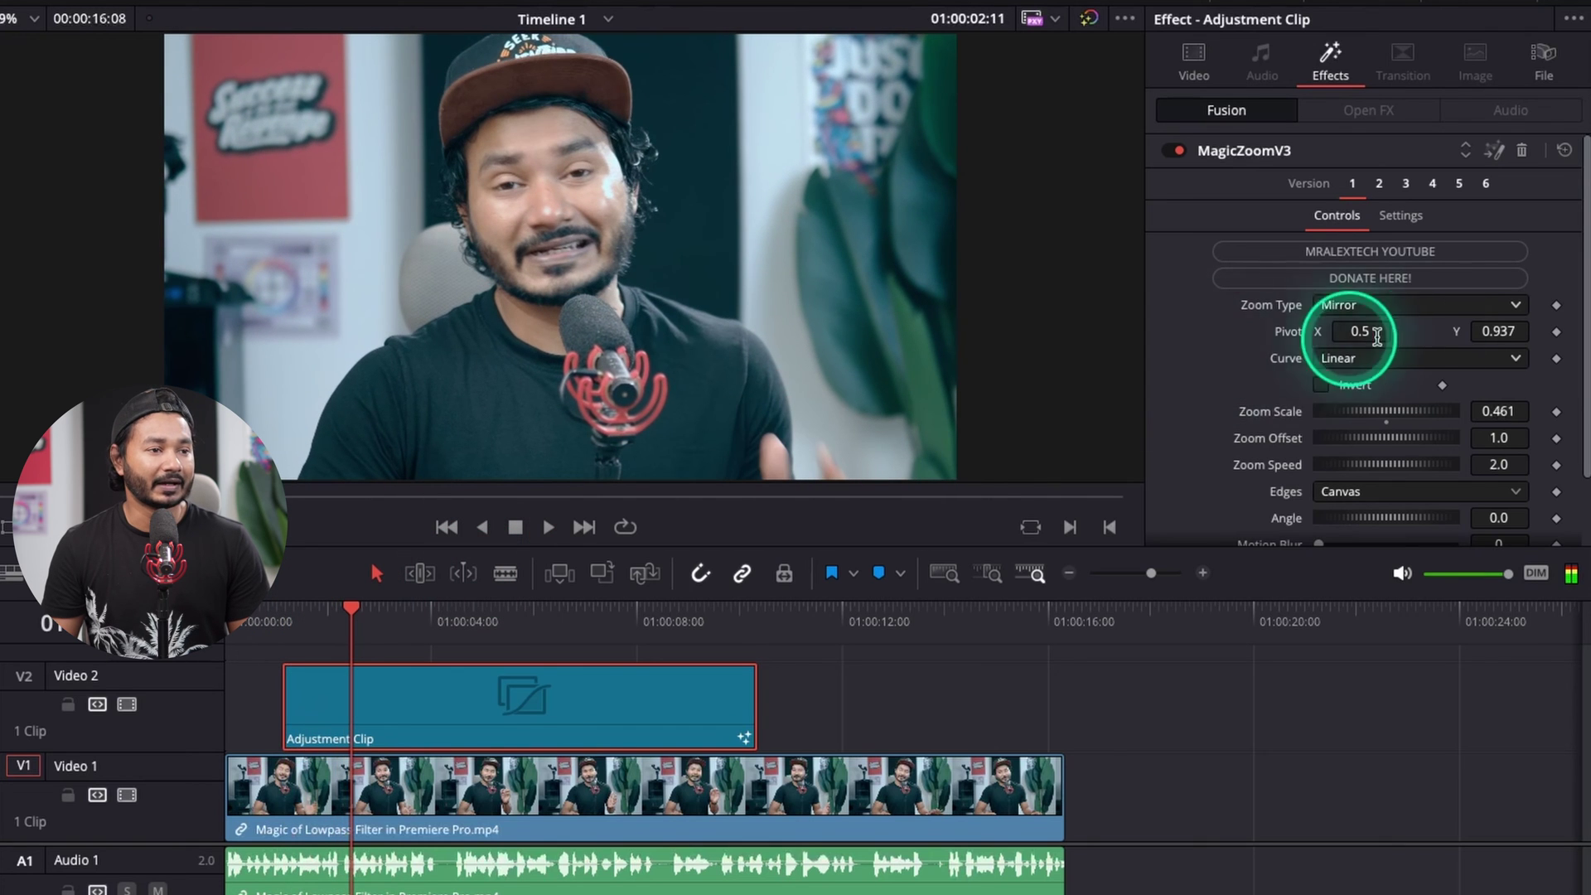
pyautogui.click(1403, 356)
pyautogui.click(1386, 412)
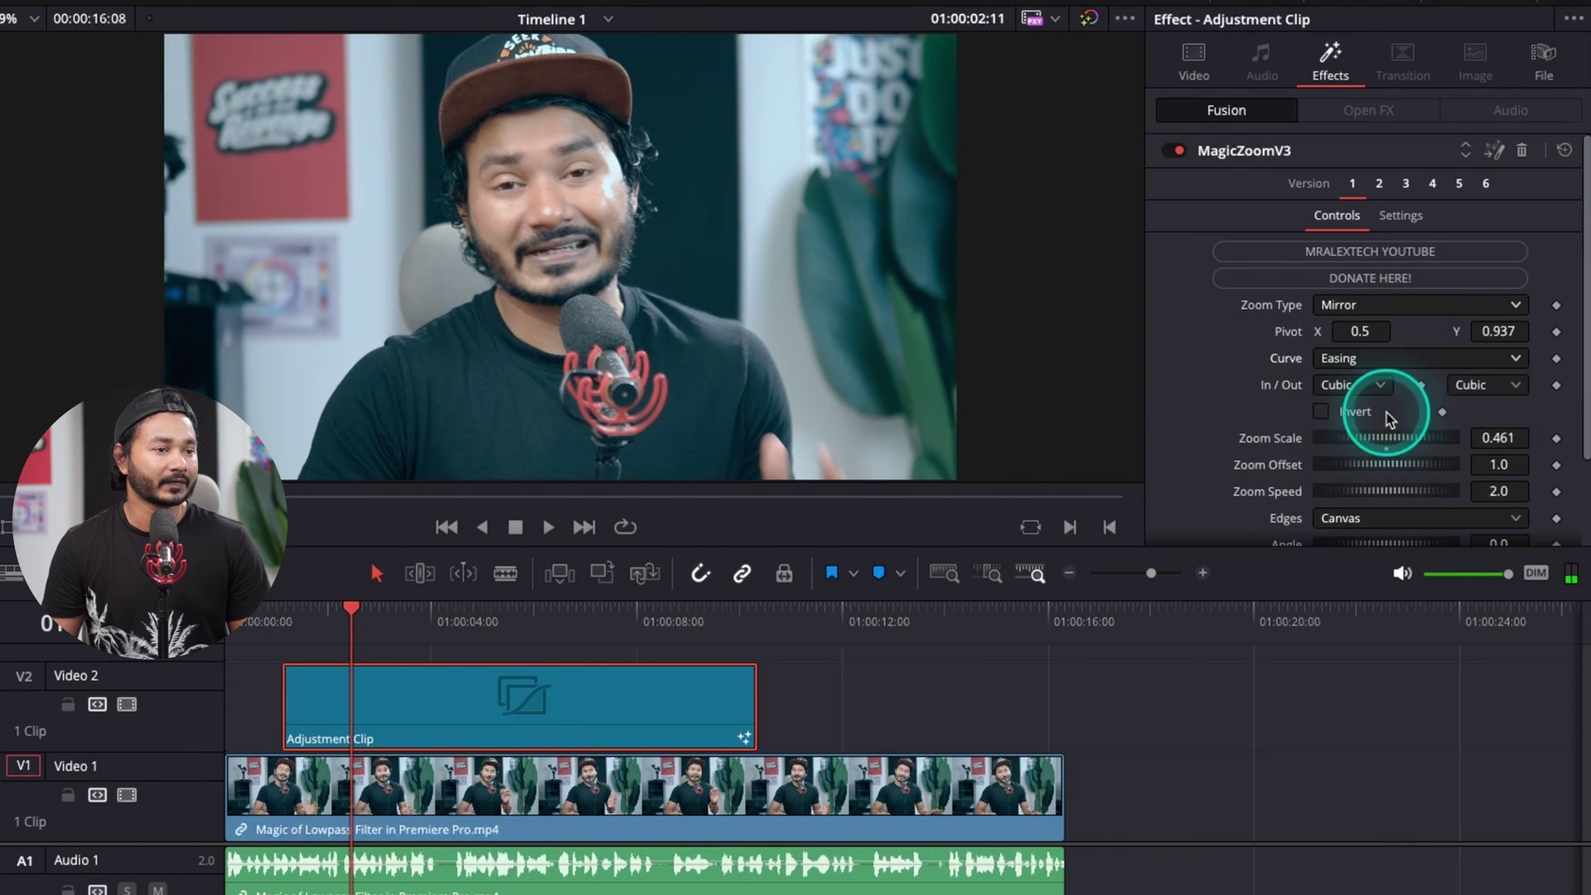
# Step: Preview the zoom with Invert enabled, then uncheck Invert
pyautogui.click(1322, 411)
pyautogui.click(287, 622)
pyautogui.press('space')
pyautogui.click(697, 612)
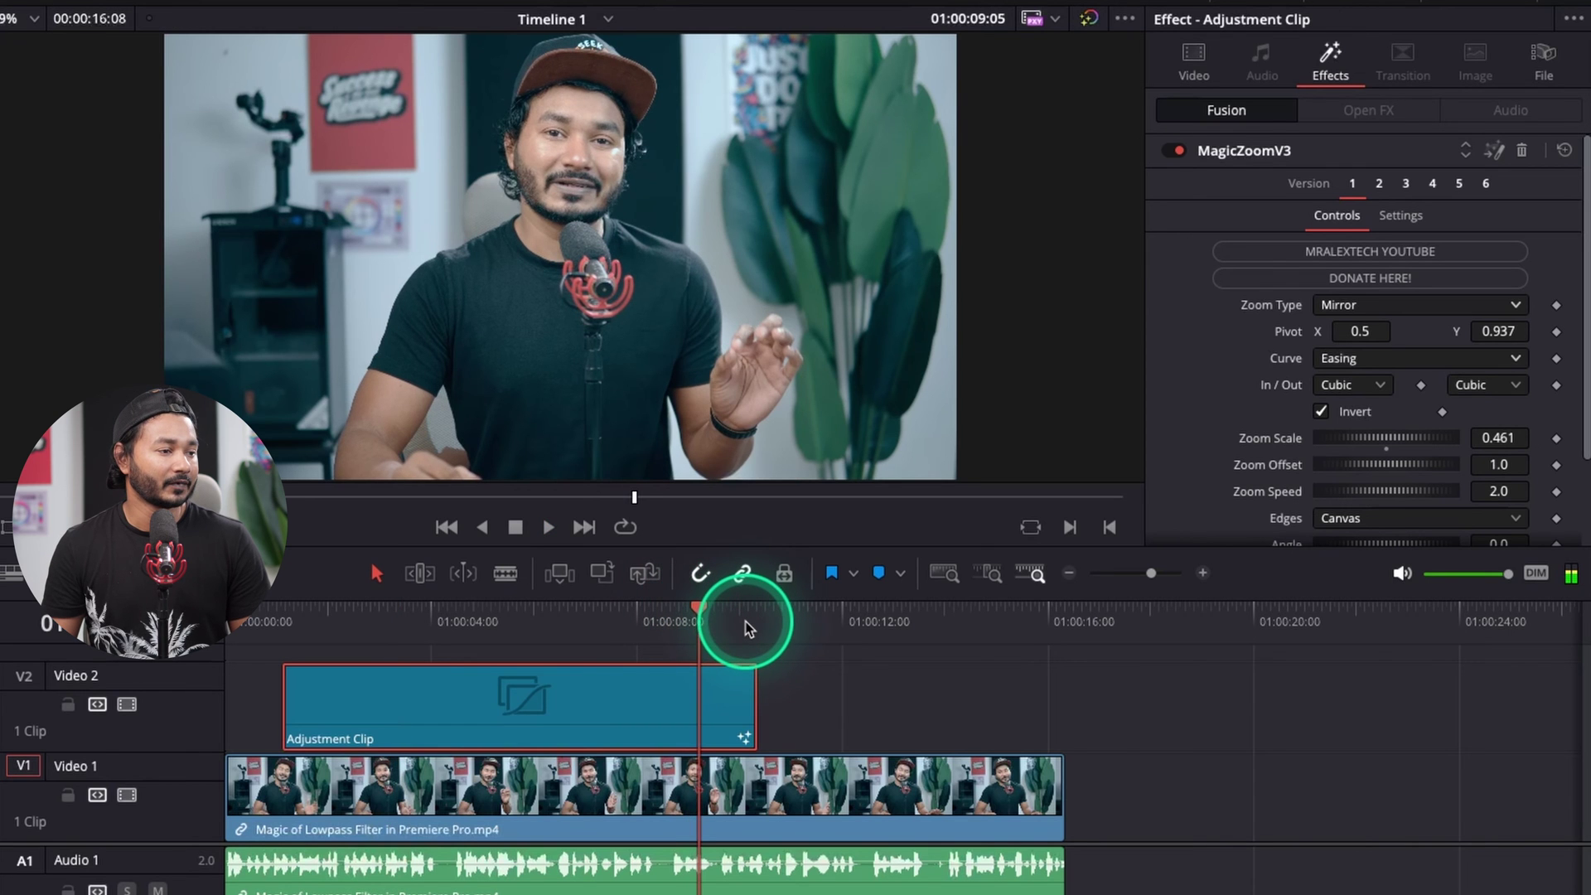
pyautogui.press('space')
pyautogui.click(713, 618)
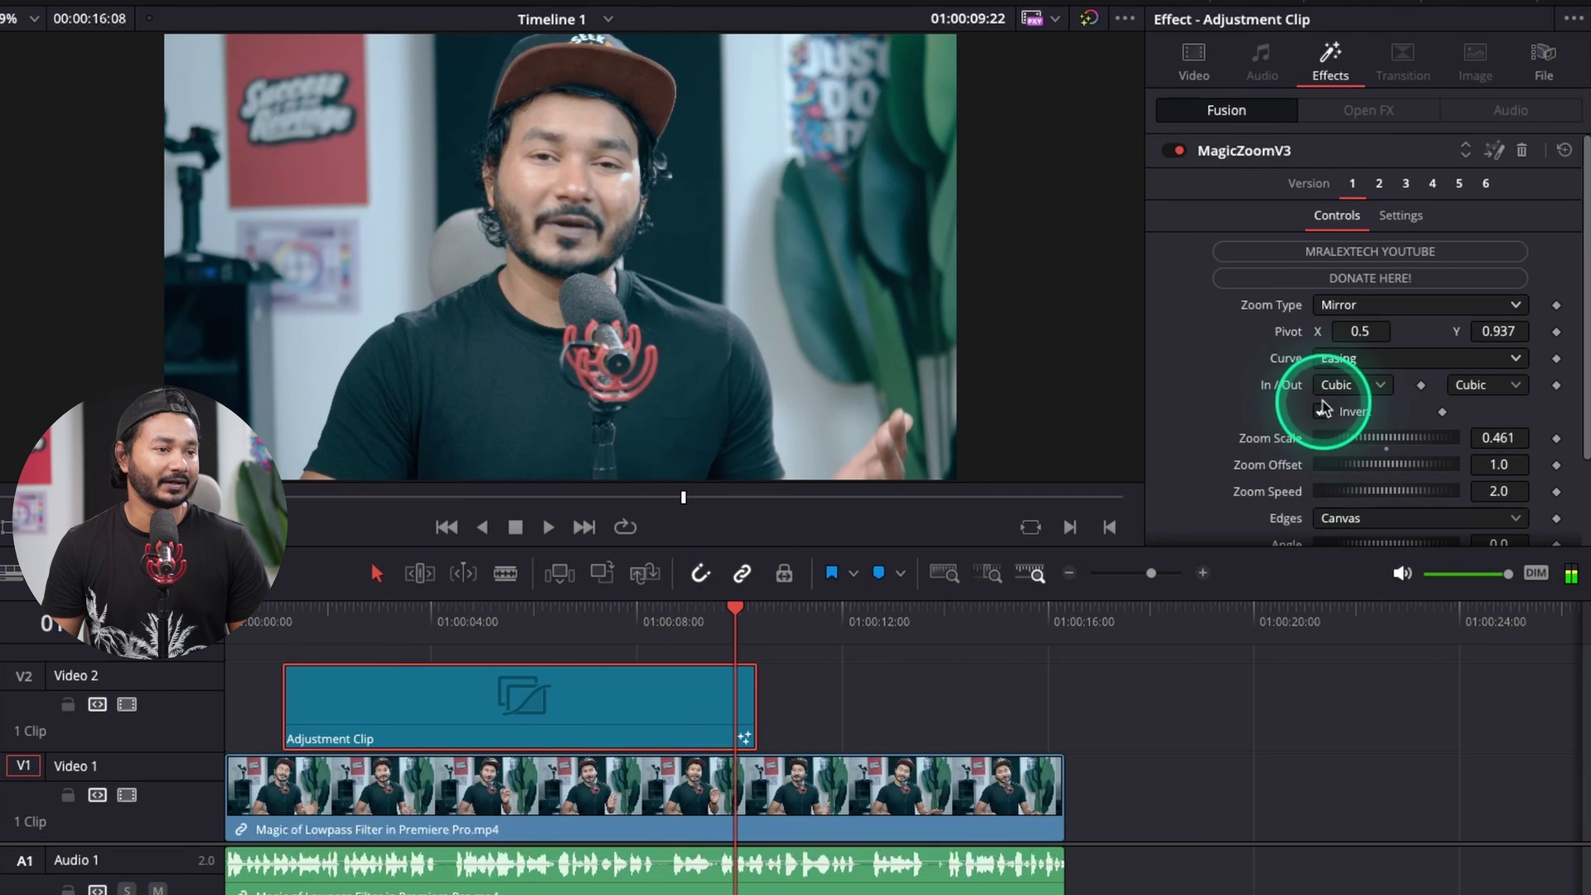
pyautogui.click(1321, 413)
# Step: Try rotating the zoom Angle to about -33.9 degrees, then reset it to 0
pyautogui.scroll(-1, 1260, 456)
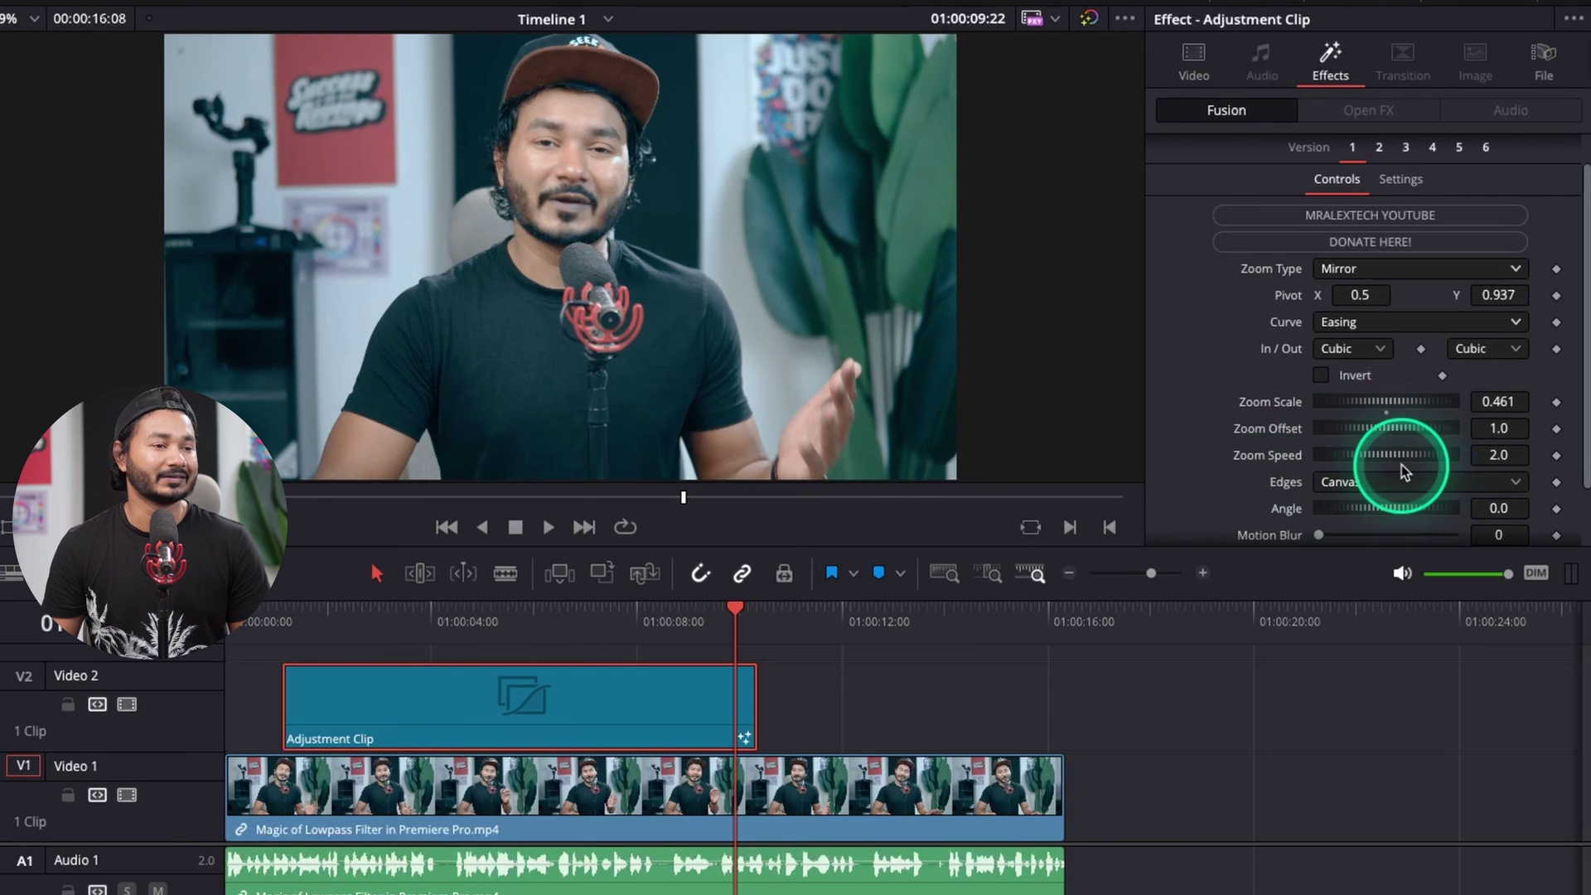
pyautogui.scroll(-2, 1242, 492)
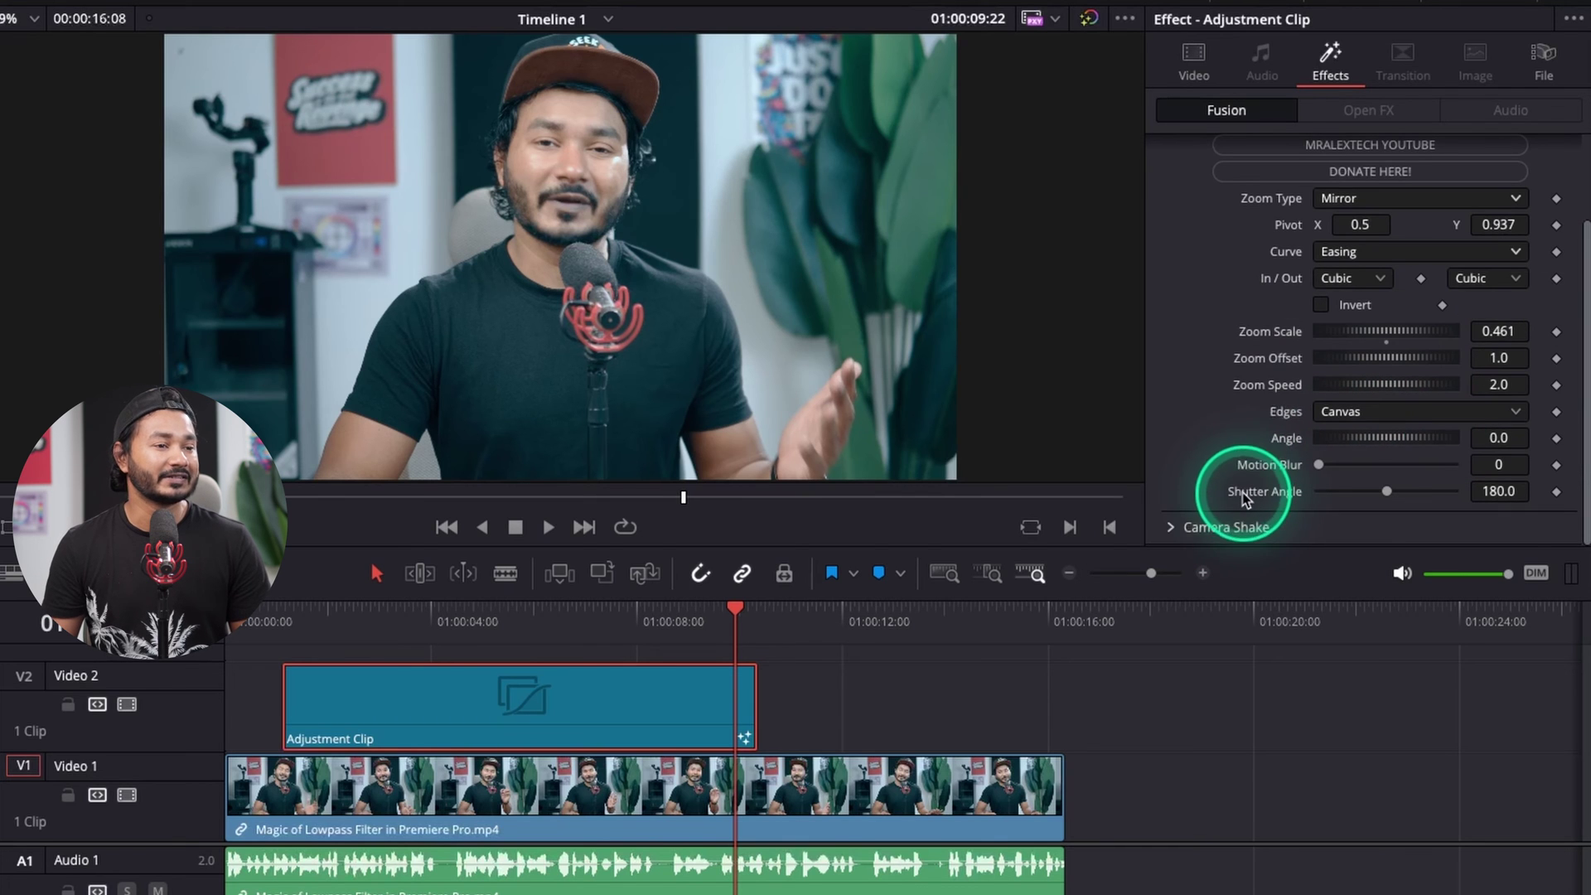
pyautogui.moveTo(1399, 436); pyautogui.dragTo(1382, 439)
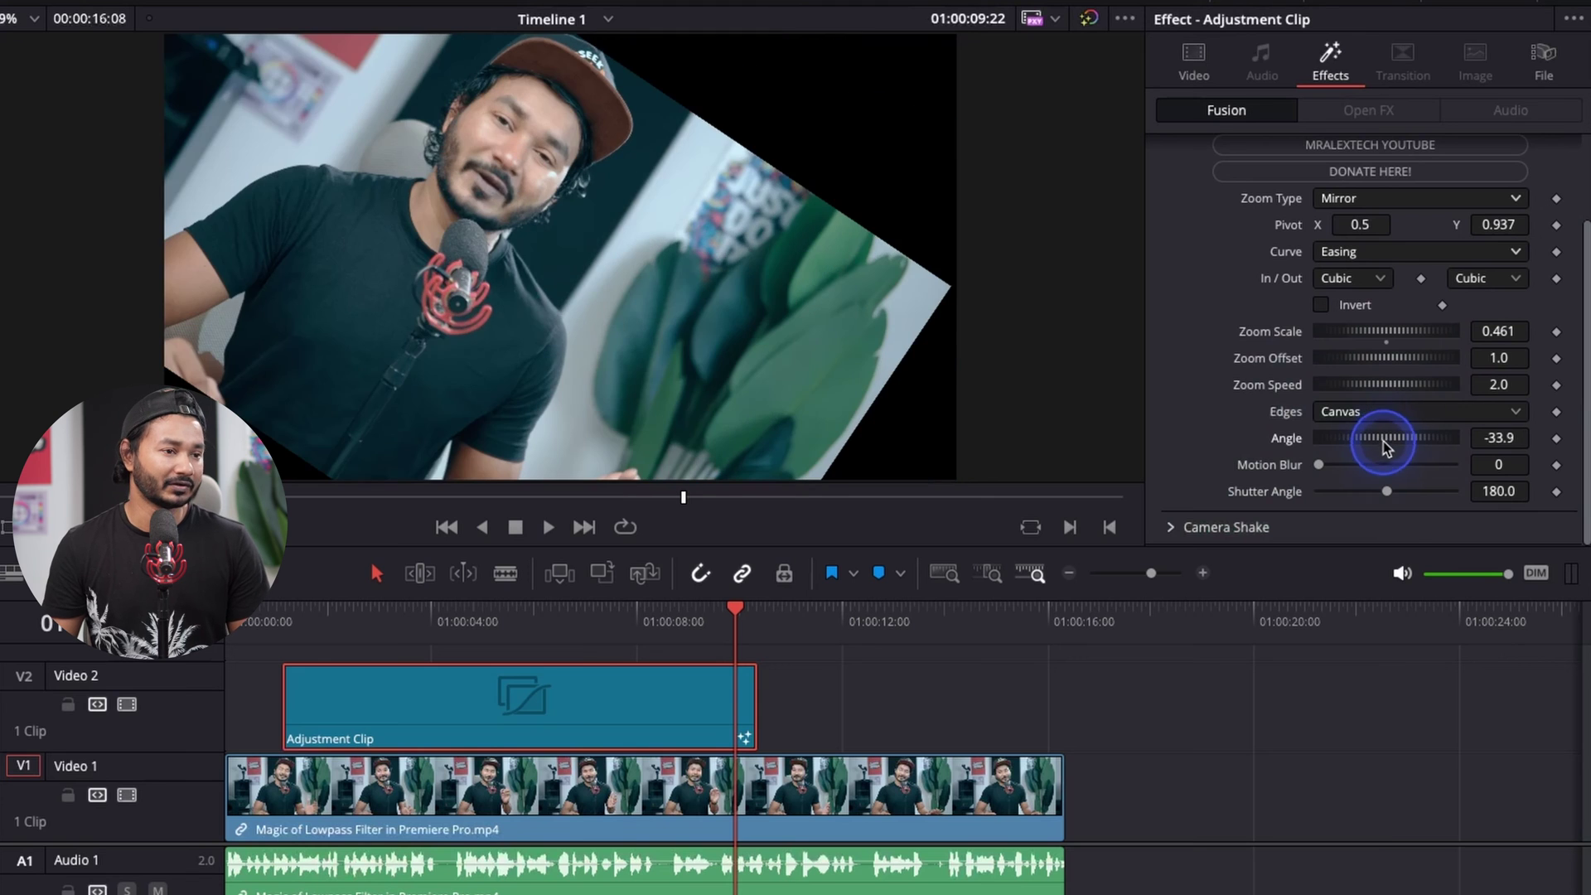
pyautogui.doubleClick(1391, 446)
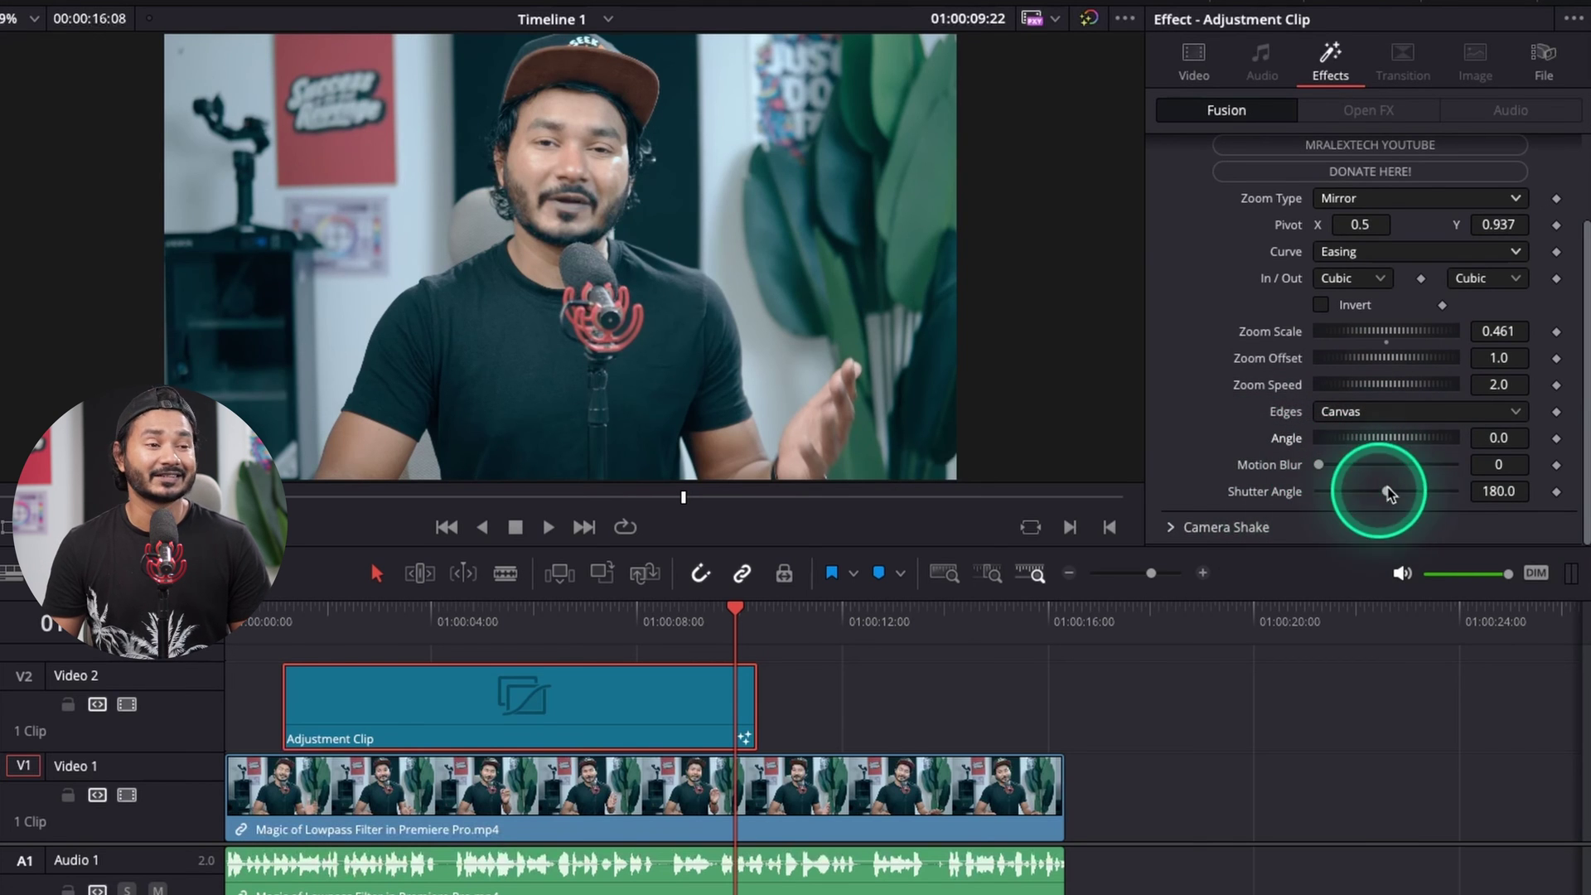
# Step: Raise Shutter Angle to 195.6 and preview the zoom from the adjustment clip's start
pyautogui.moveTo(1385, 489); pyautogui.dragTo(1395, 494)
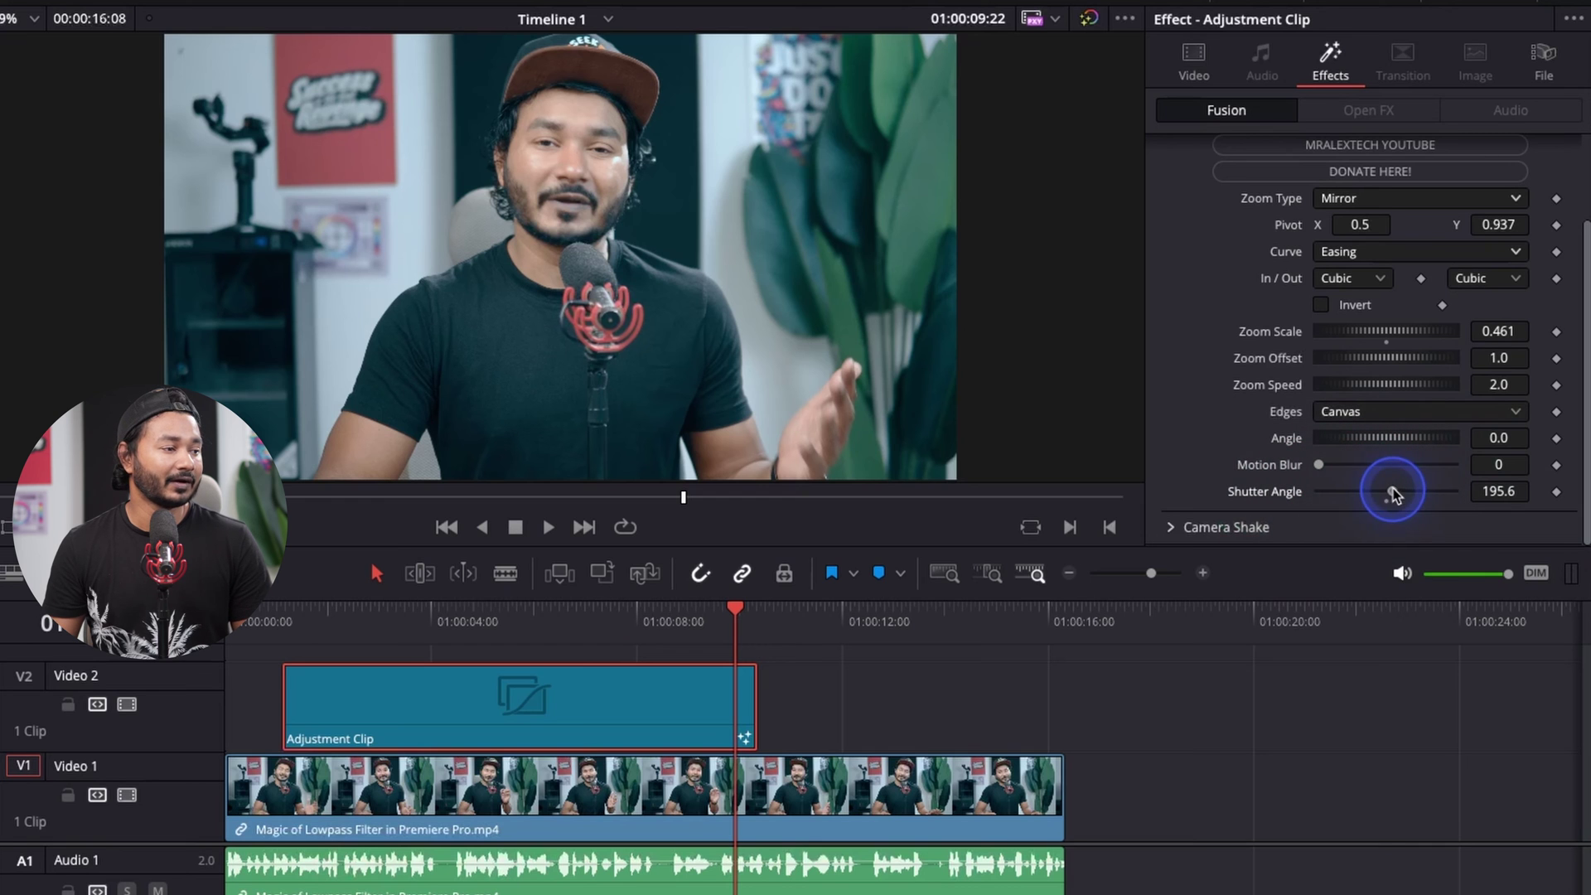
pyautogui.moveTo(302, 623); pyautogui.dragTo(296, 620)
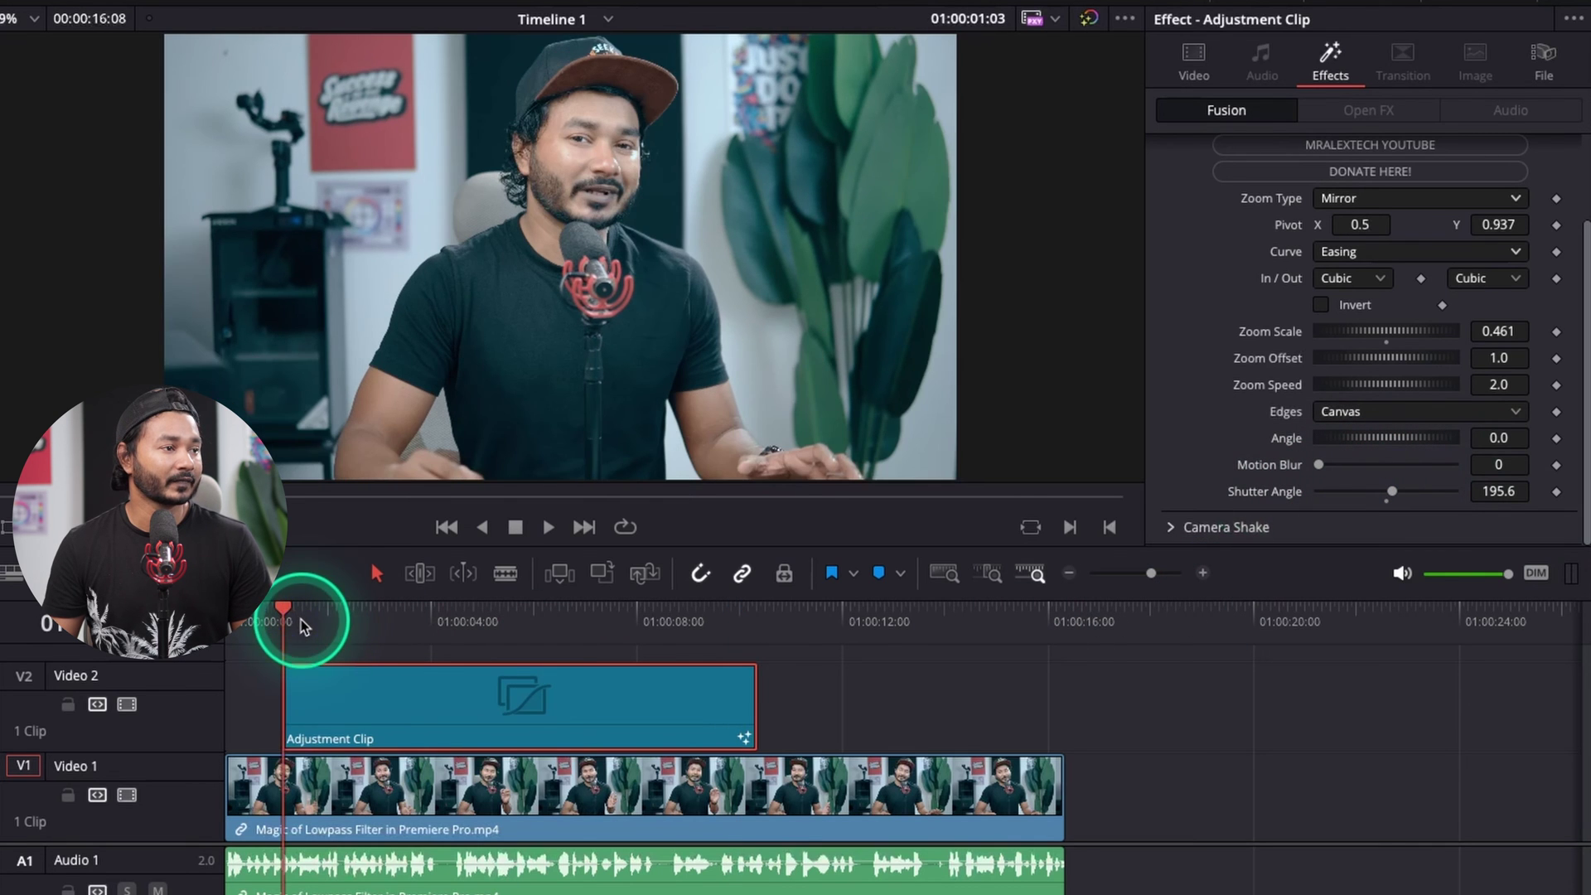
pyautogui.press('space')
pyautogui.click(594, 291)
pyautogui.moveTo(295, 610); pyautogui.dragTo(305, 611)
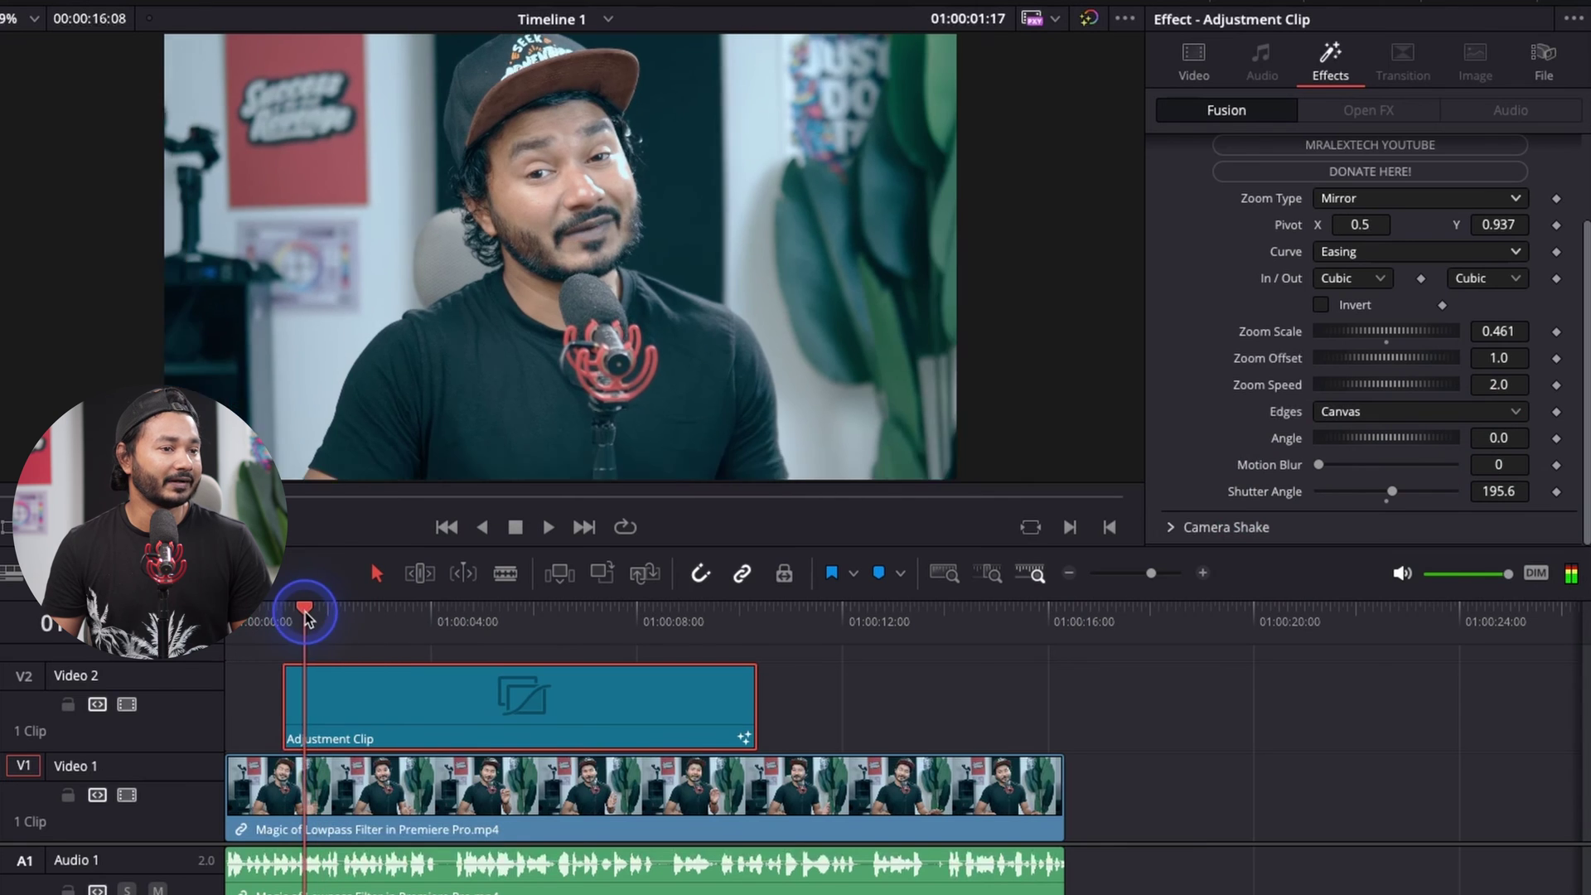
pyautogui.click(1337, 466)
# Step: Preview a Motion Blur of 2 on the zoom, then reset Motion Blur to 0
pyautogui.moveTo(1337, 465); pyautogui.dragTo(1344, 465)
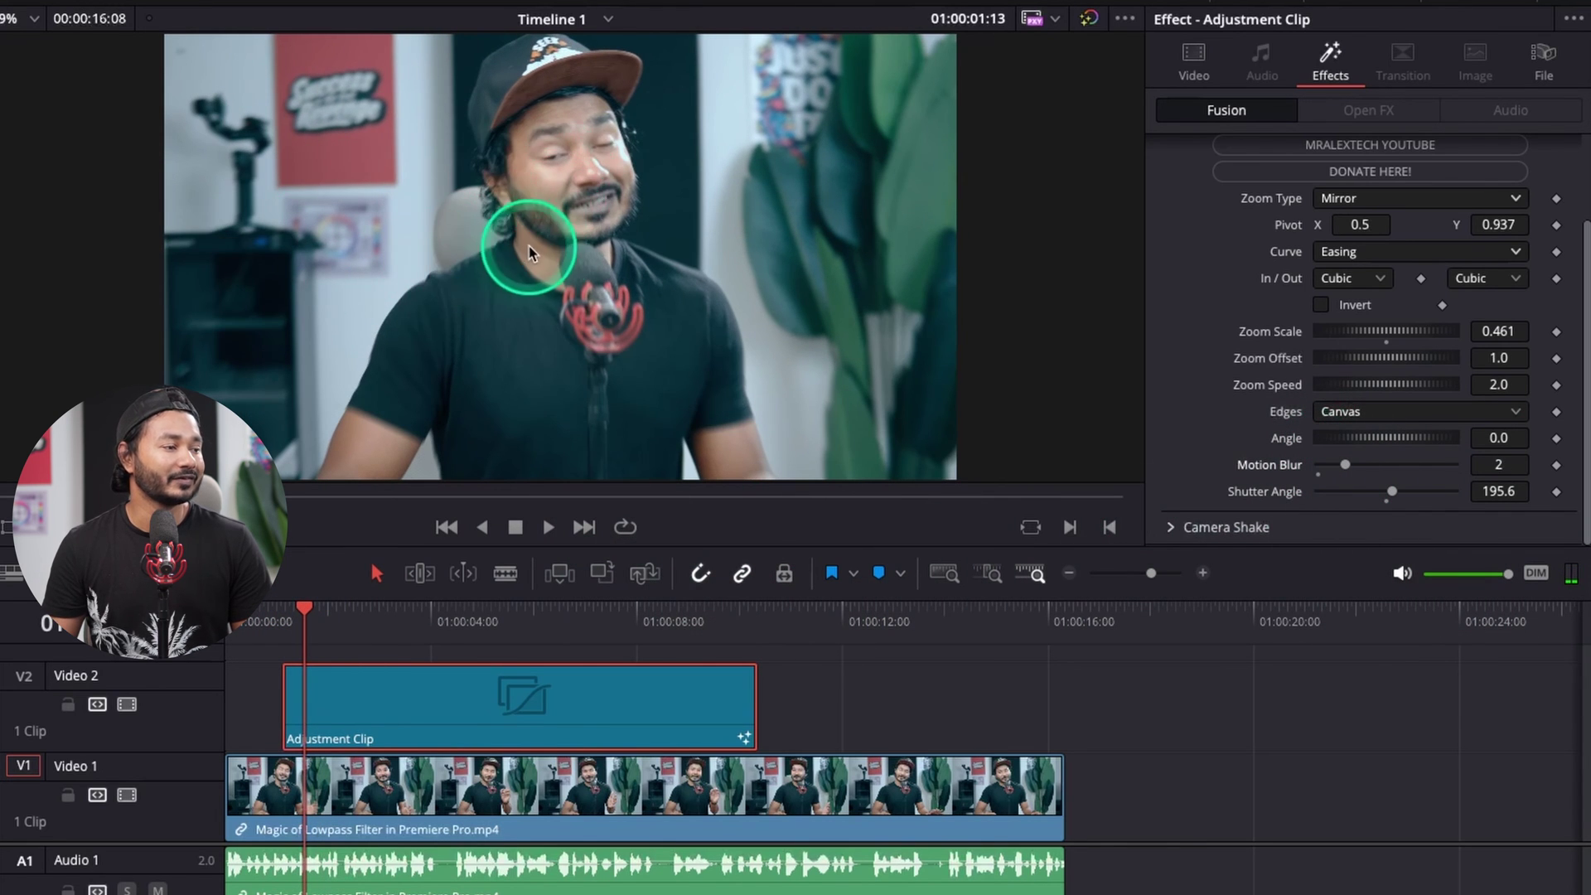
pyautogui.moveTo(277, 606); pyautogui.dragTo(285, 612)
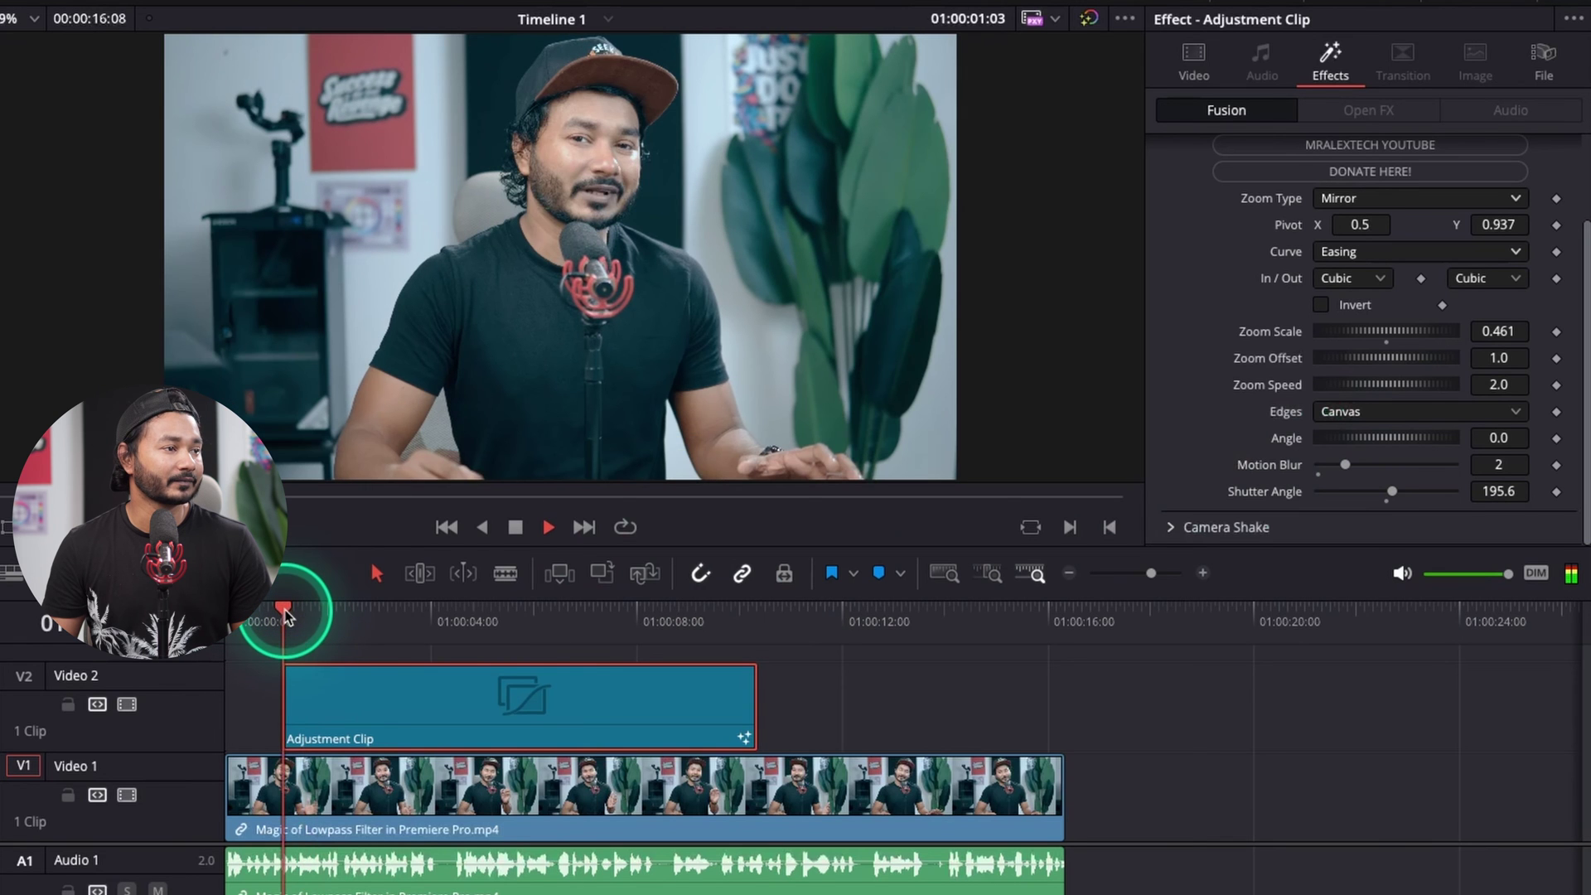
pyautogui.click(305, 608)
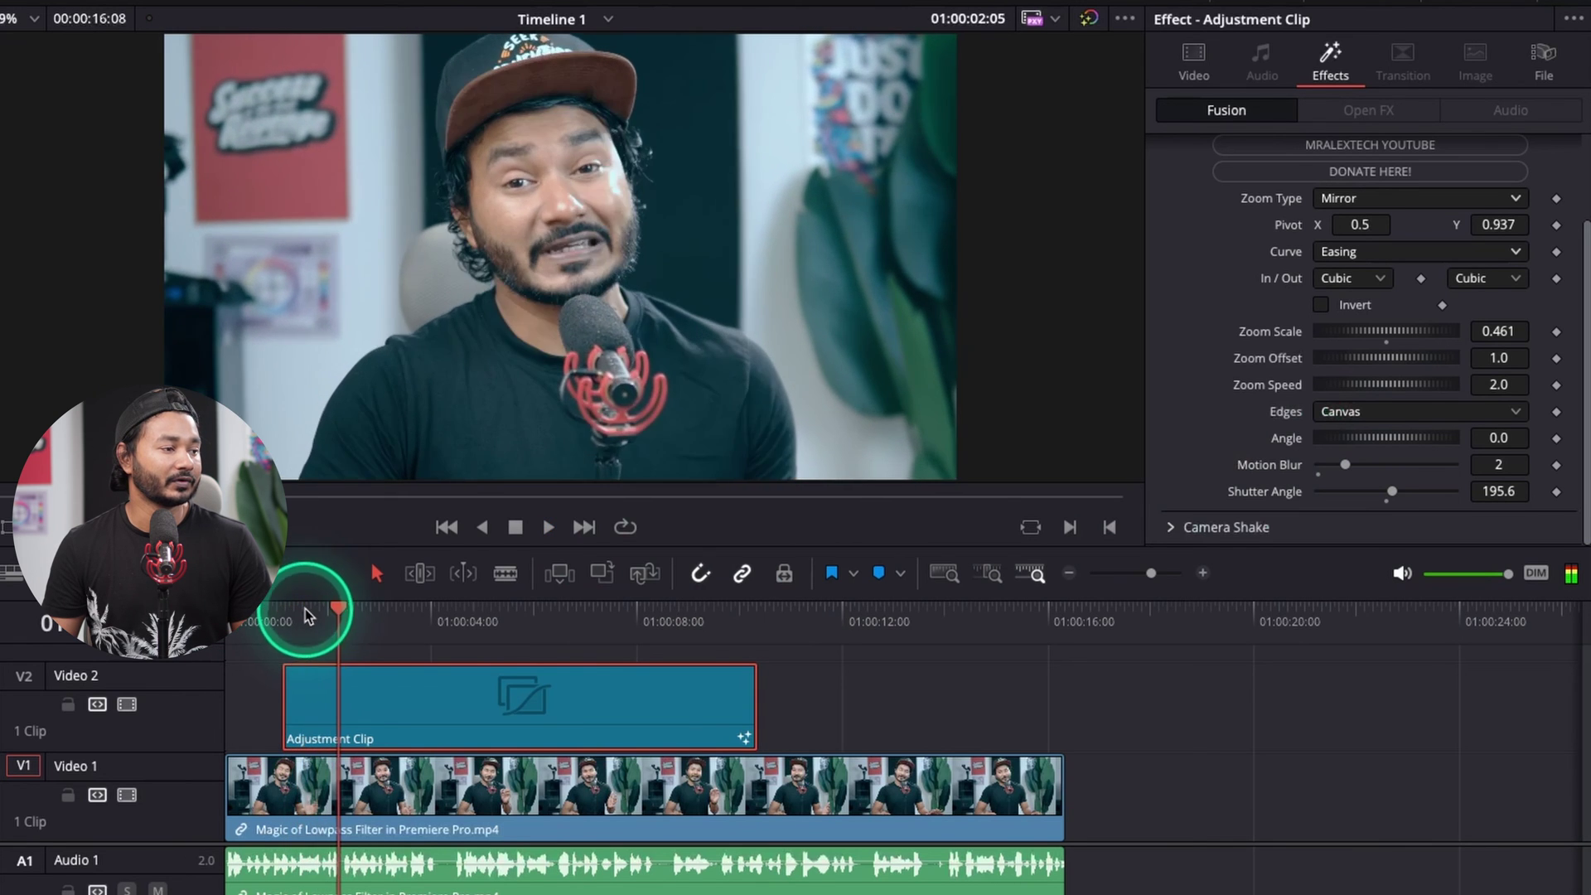
pyautogui.click(305, 609)
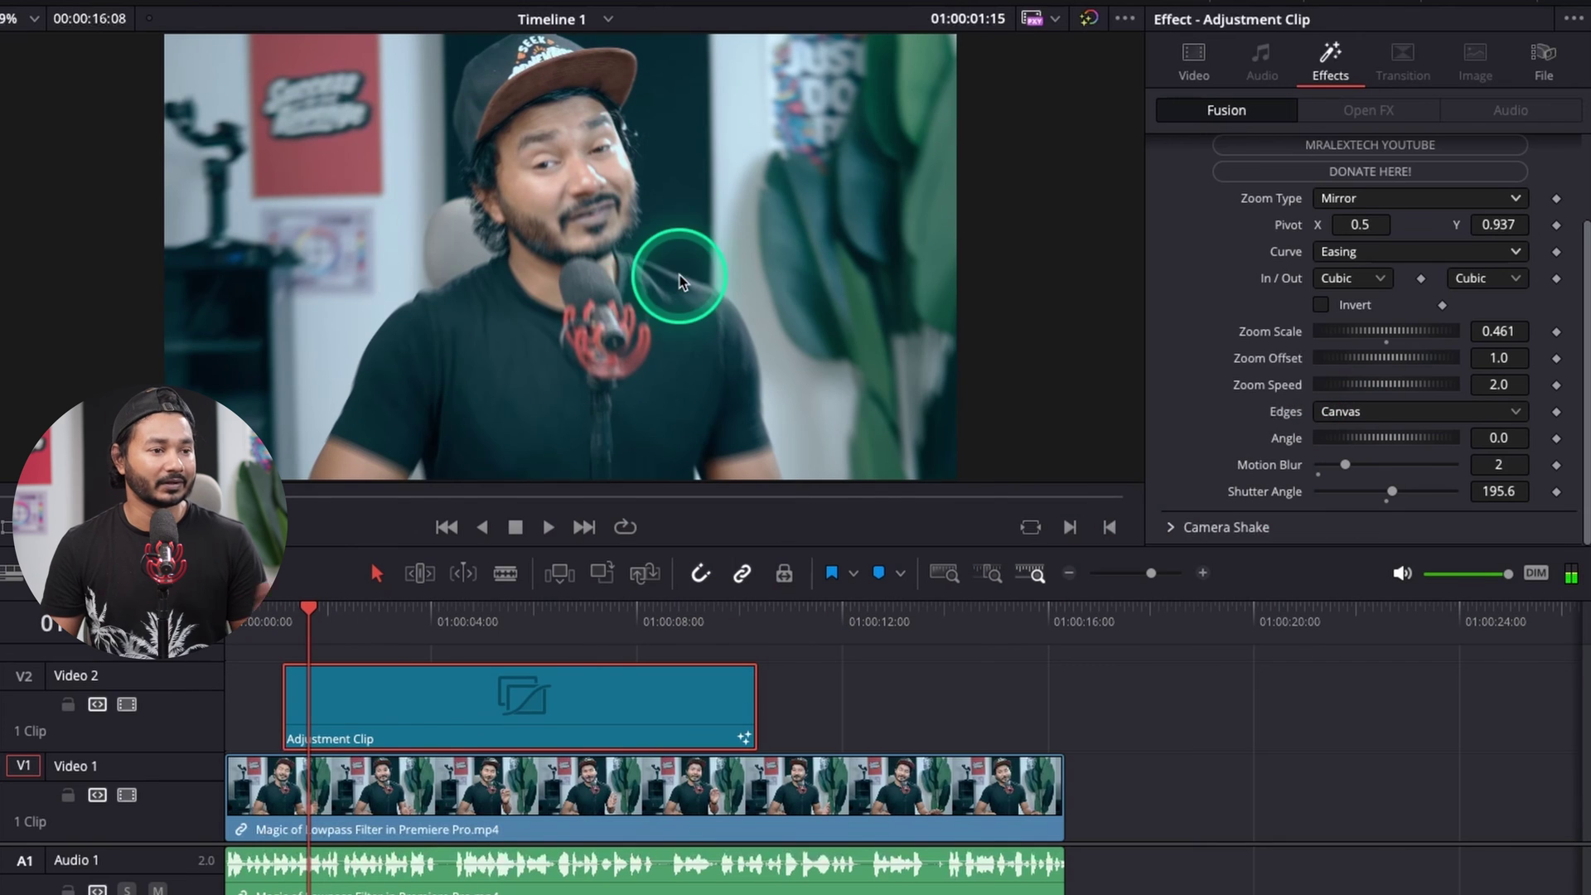
pyautogui.click(1369, 496)
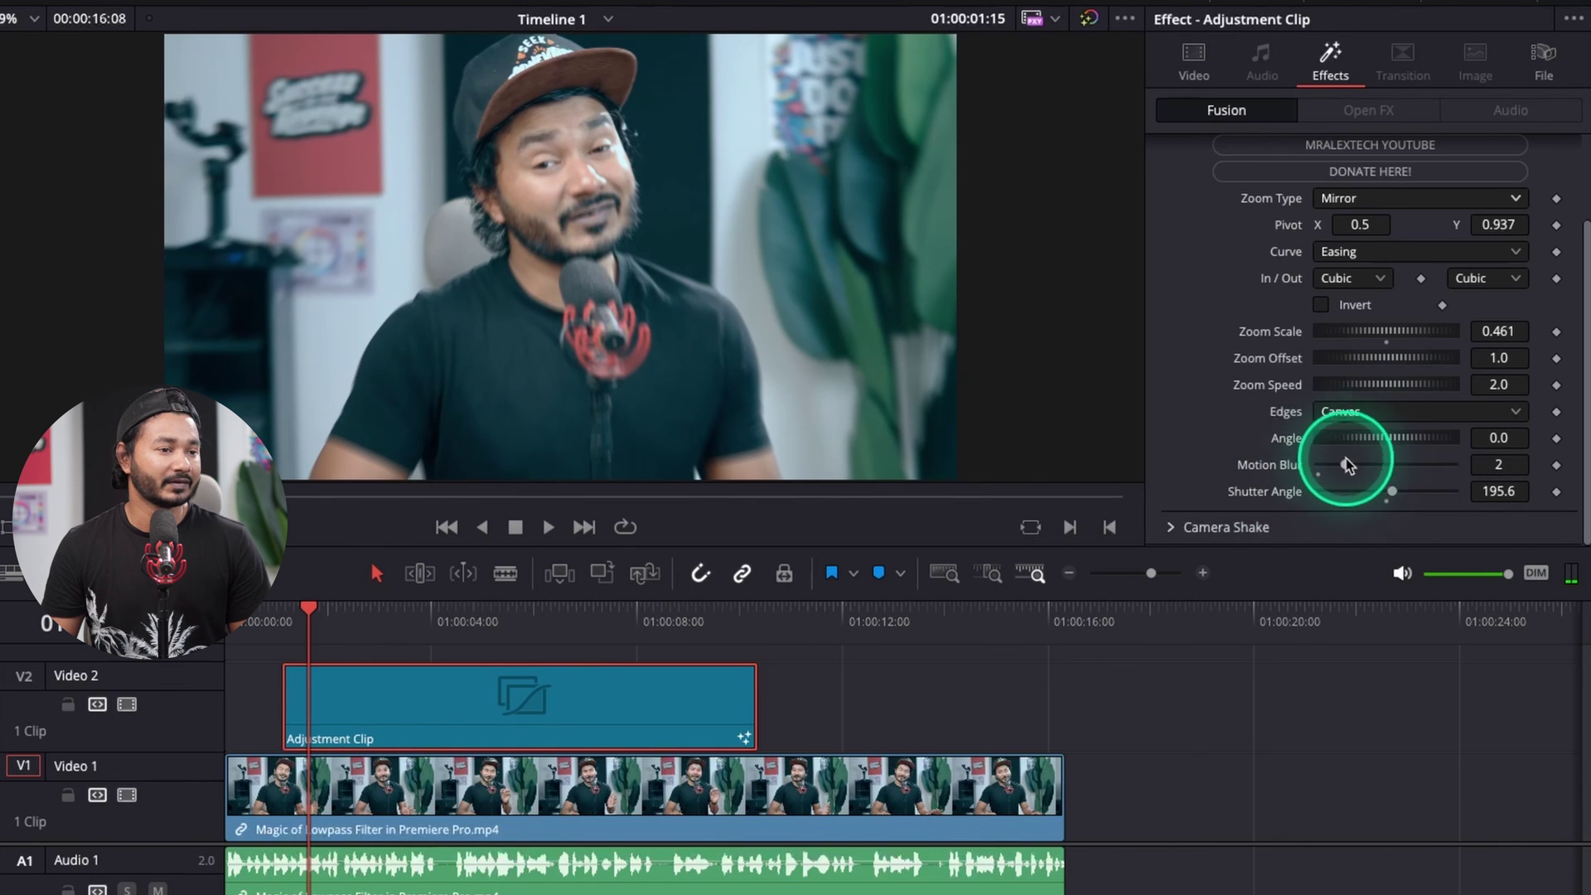
pyautogui.click(1459, 487)
pyautogui.click(50, 357)
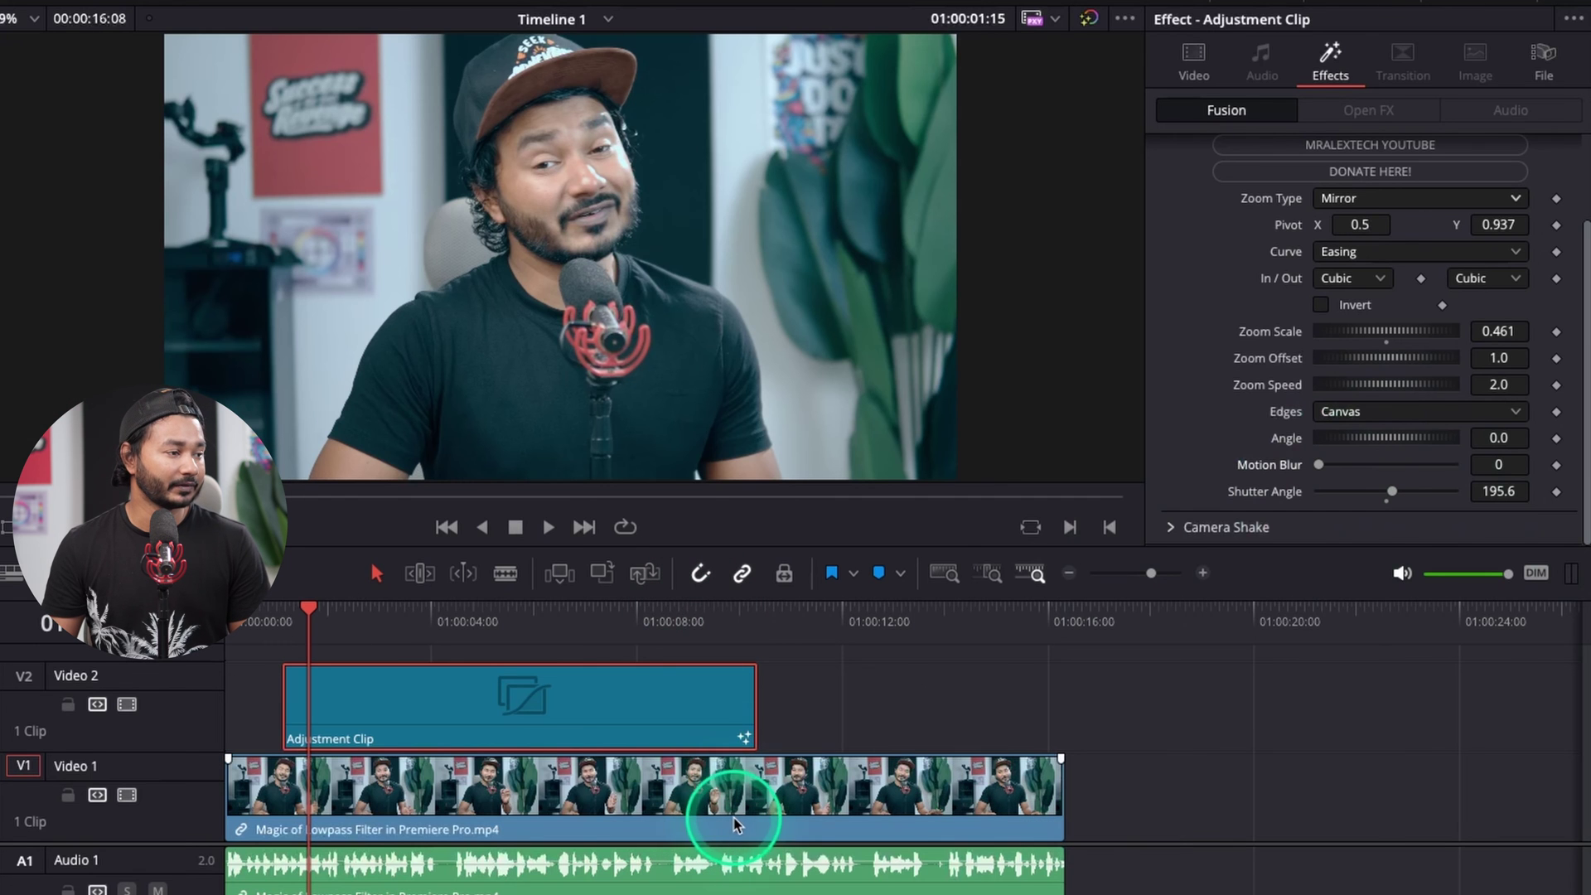
pyautogui.click(279, 595)
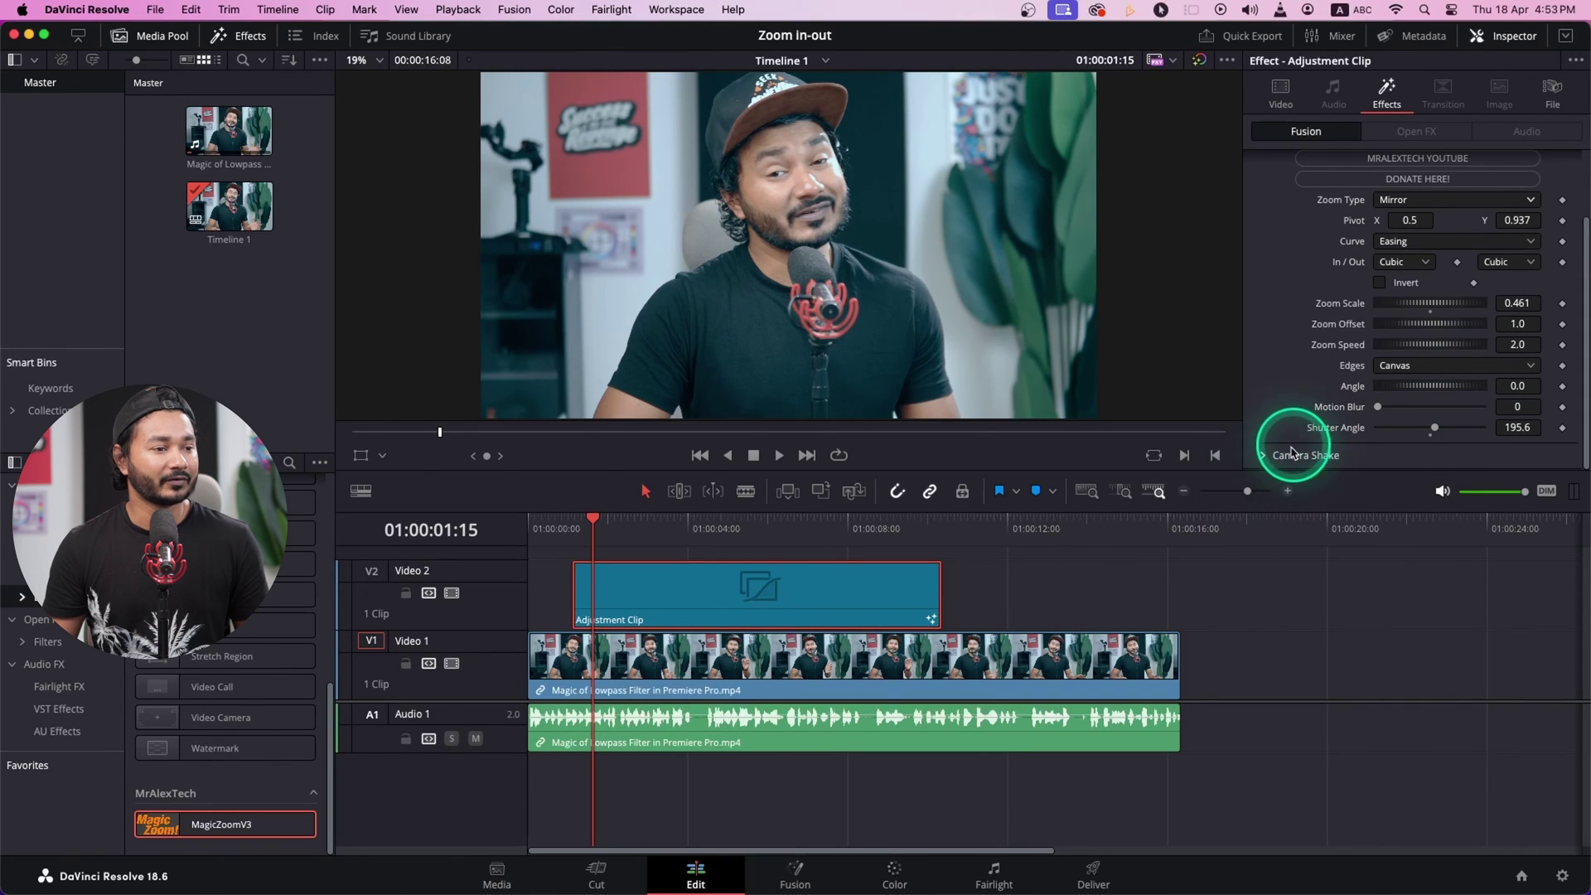
# Step: At 01:00:03:04, raise camera shake Motion Scale and Speed Scale and lower its motion blur
pyautogui.scroll(-3, 1275, 441)
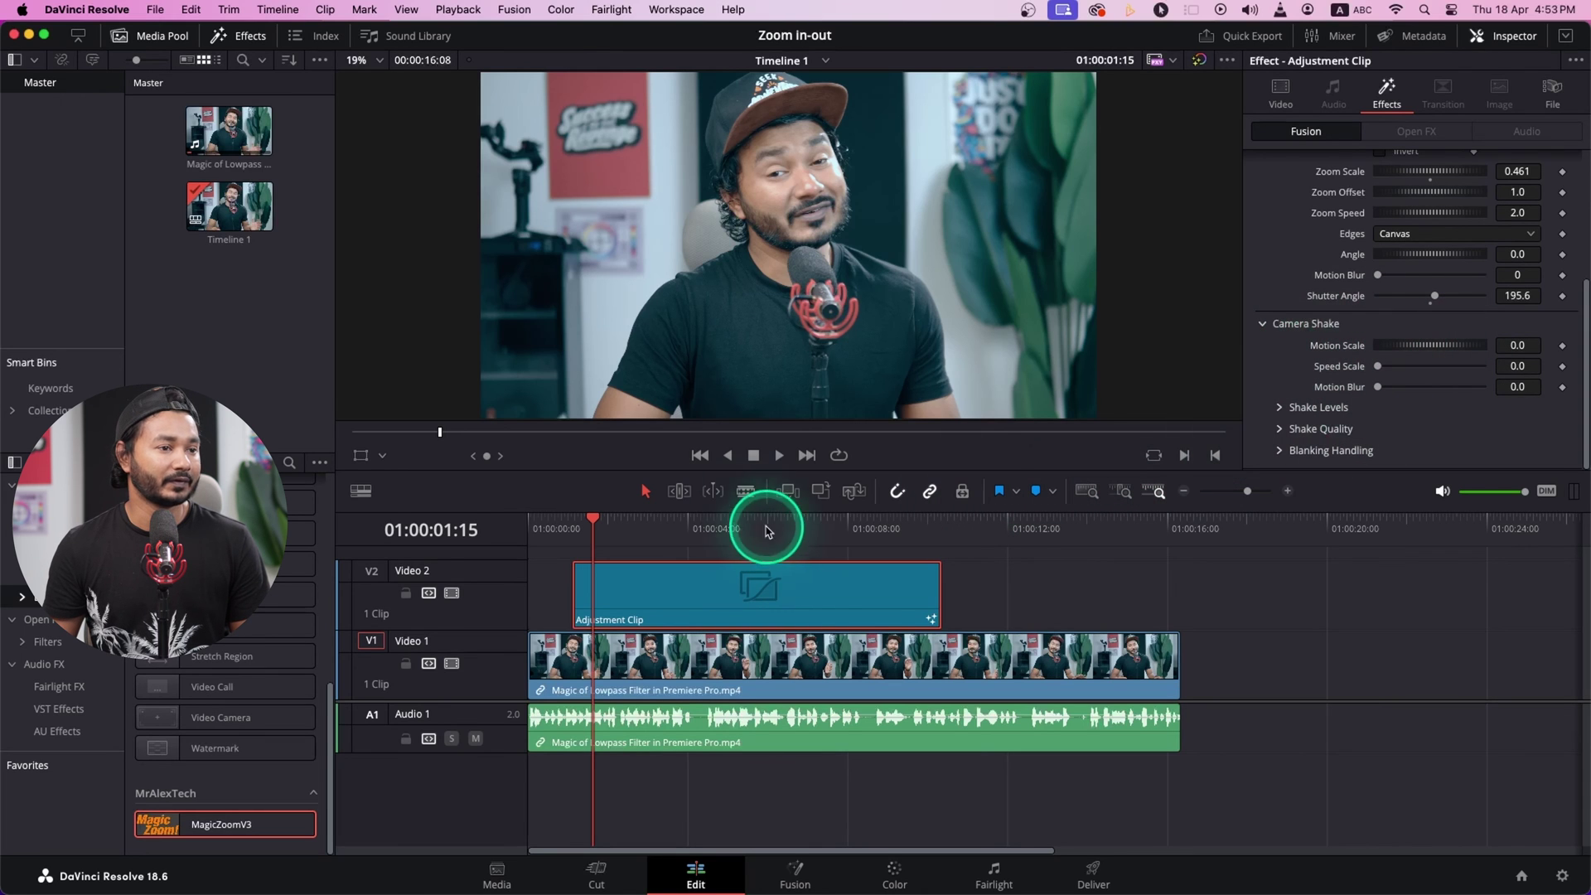
pyautogui.click(655, 522)
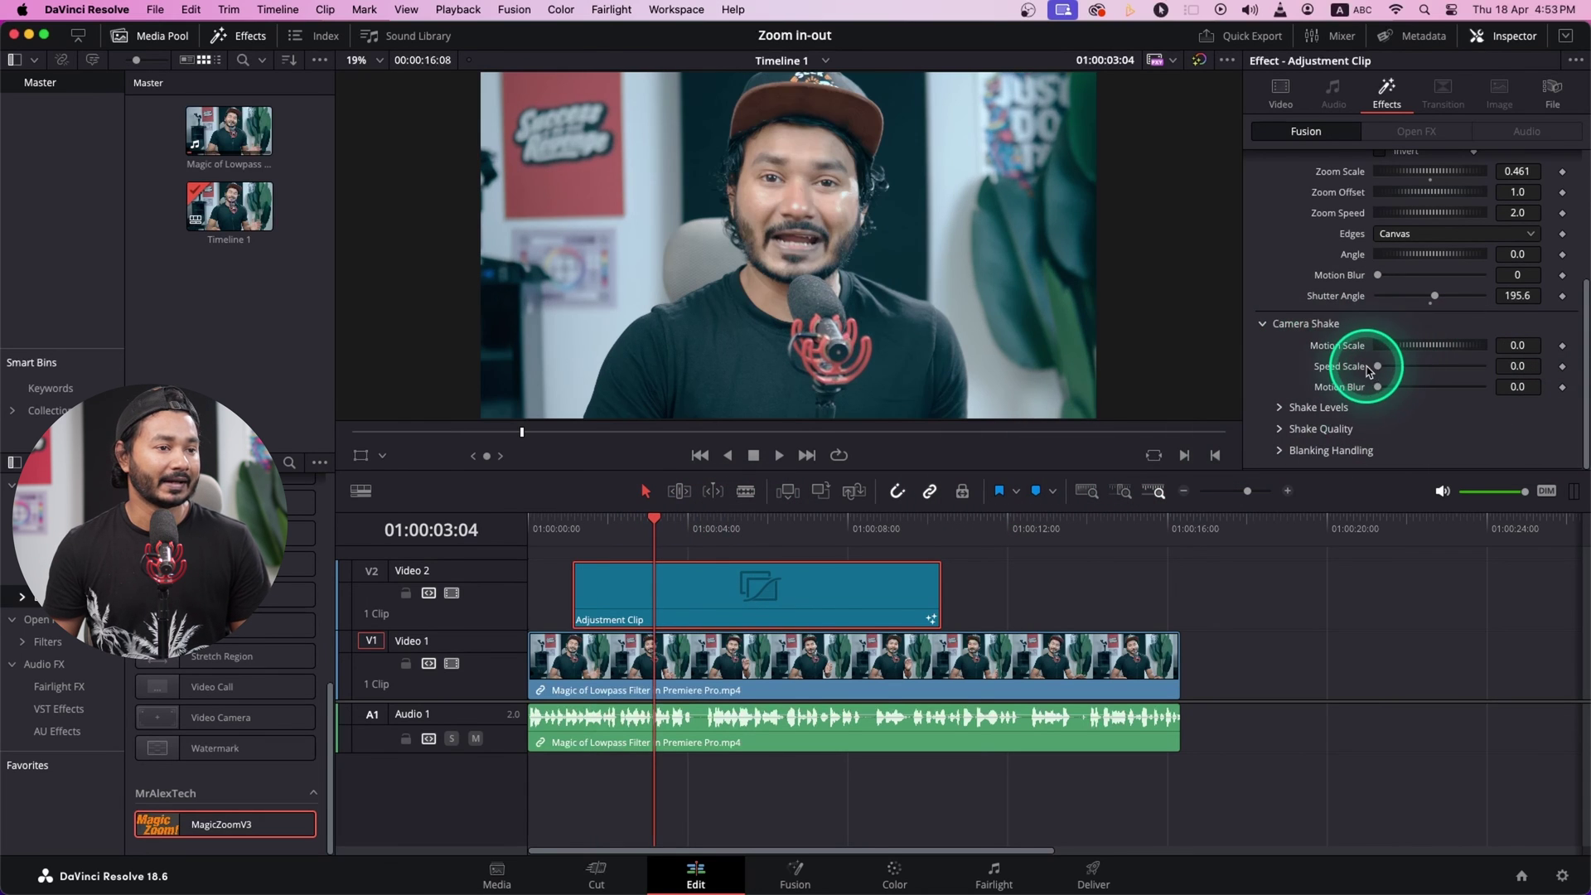
pyautogui.moveTo(1412, 345); pyautogui.dragTo(1491, 345)
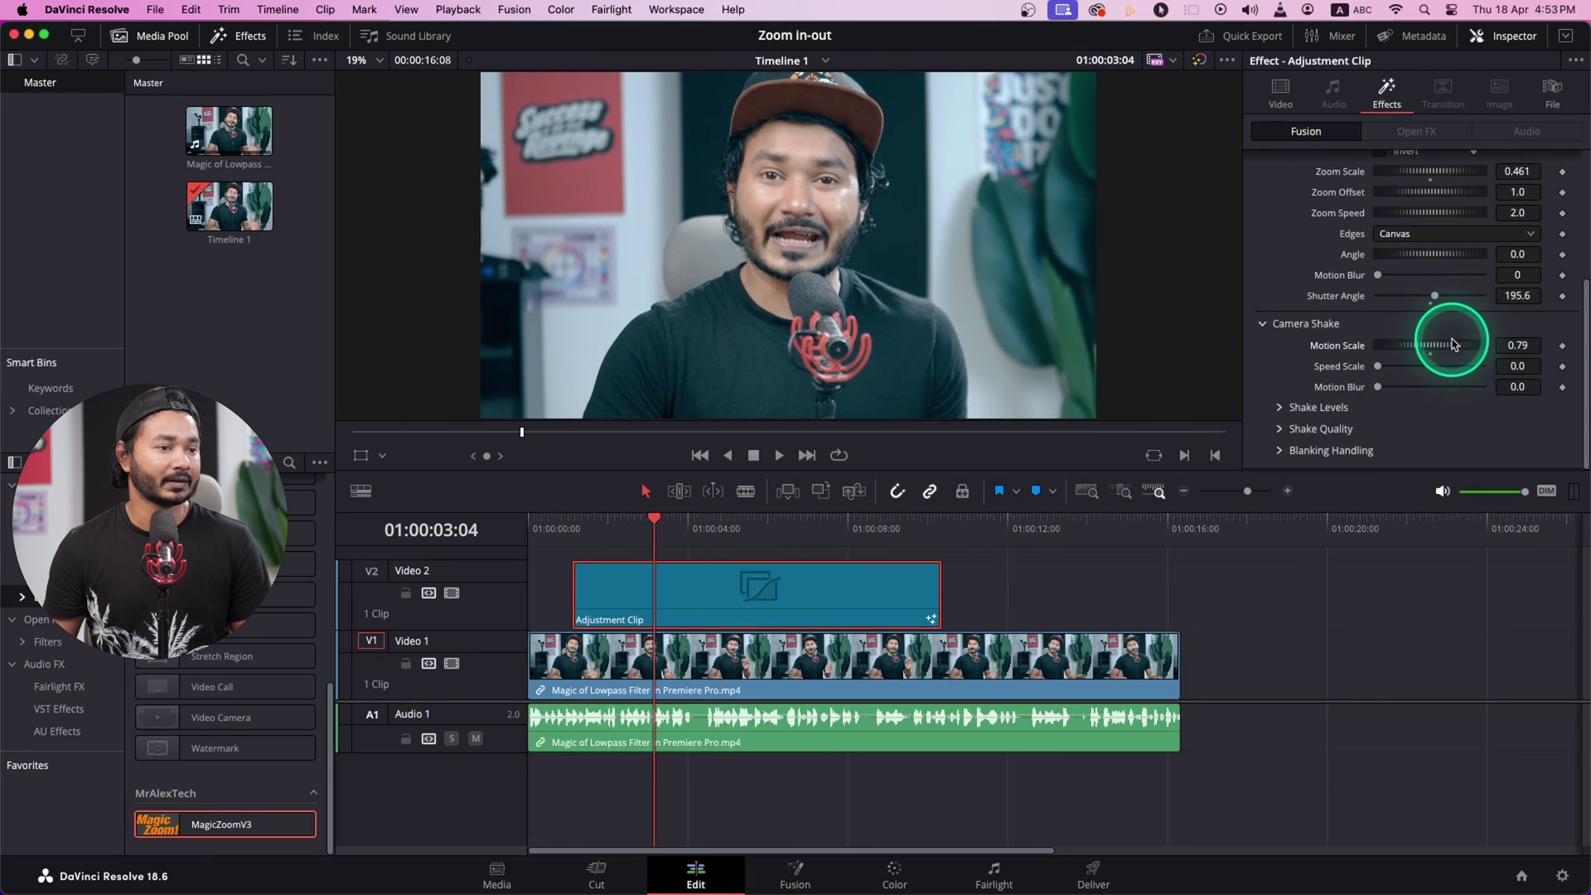
pyautogui.moveTo(1380, 369); pyautogui.dragTo(1401, 371)
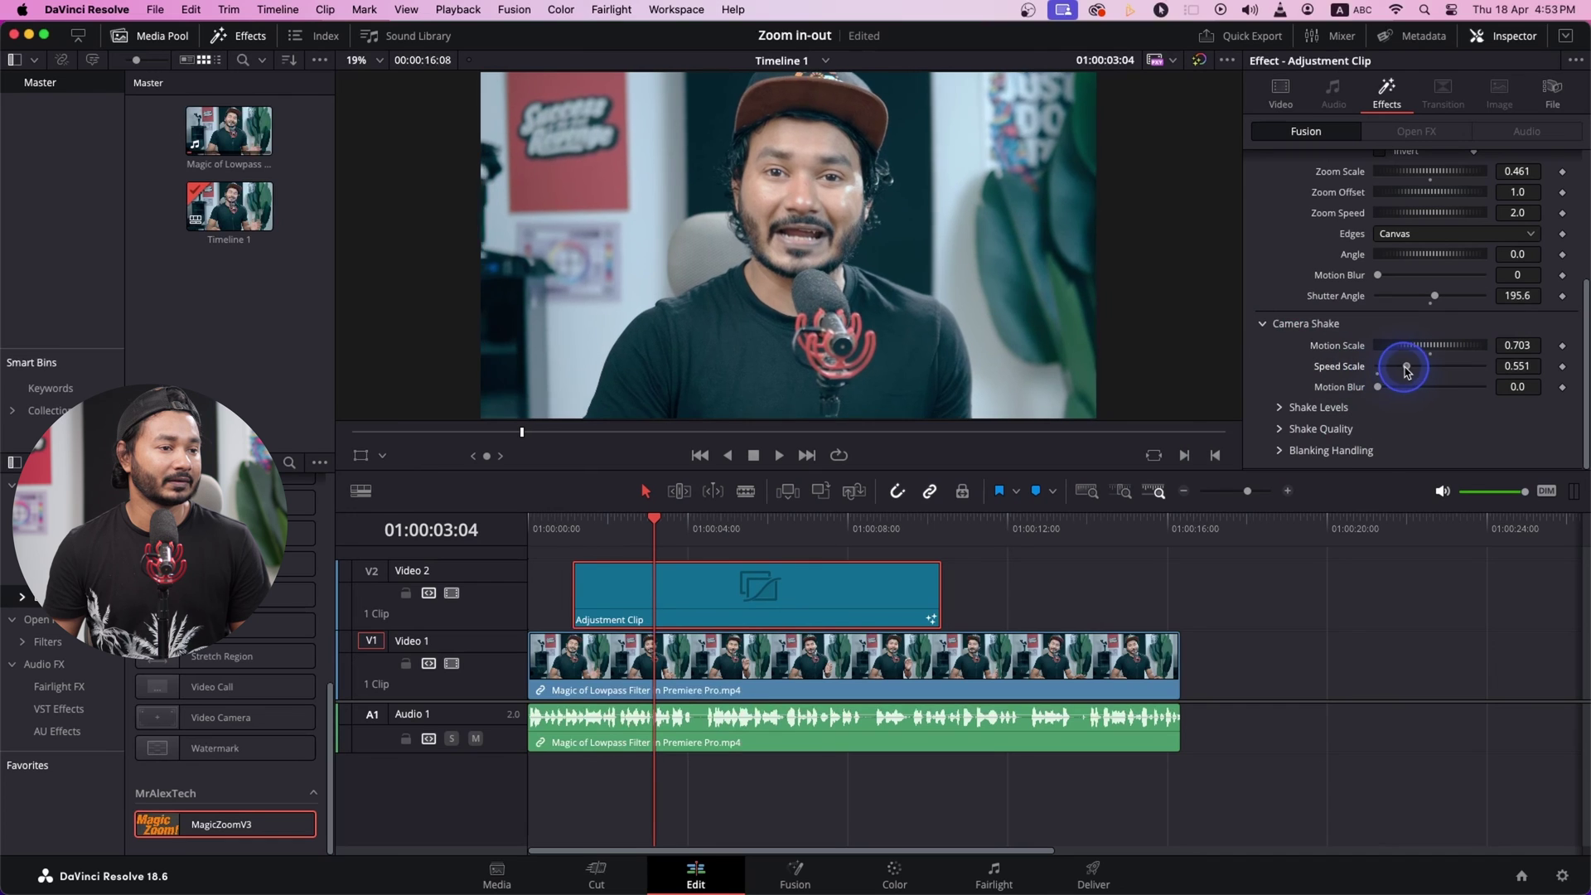
pyautogui.moveTo(1434, 383); pyautogui.dragTo(1425, 387)
pyautogui.click(1284, 408)
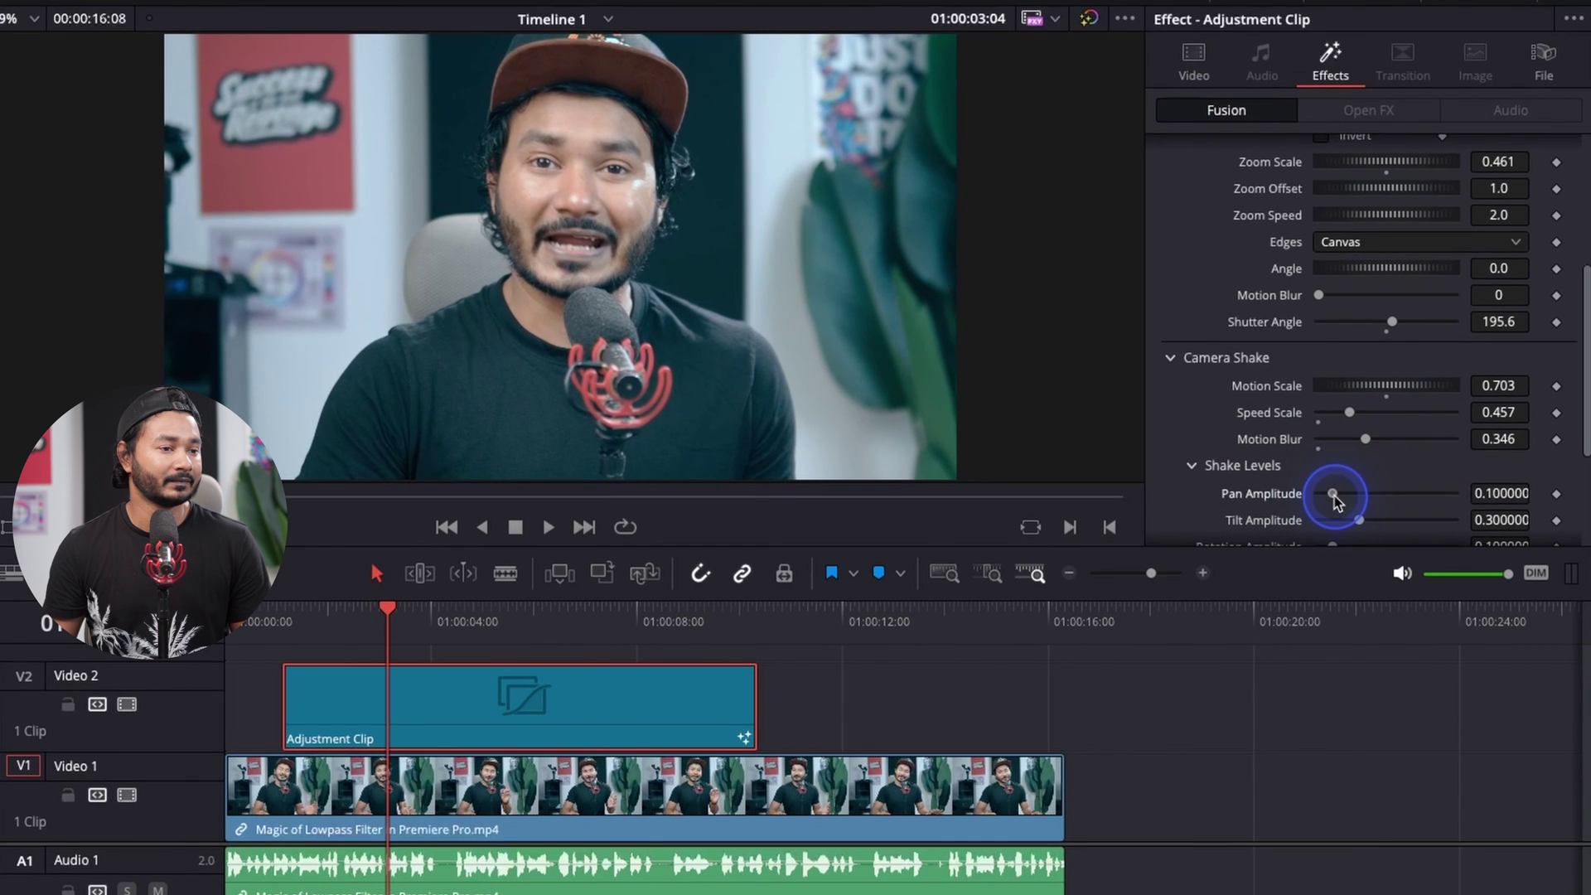
# Step: Return Shutter Angle to 180.0, zero the shake motion blur, and preview from 01:00:02:14
pyautogui.moveTo(1498, 322); pyautogui.dragTo(1498, 322)
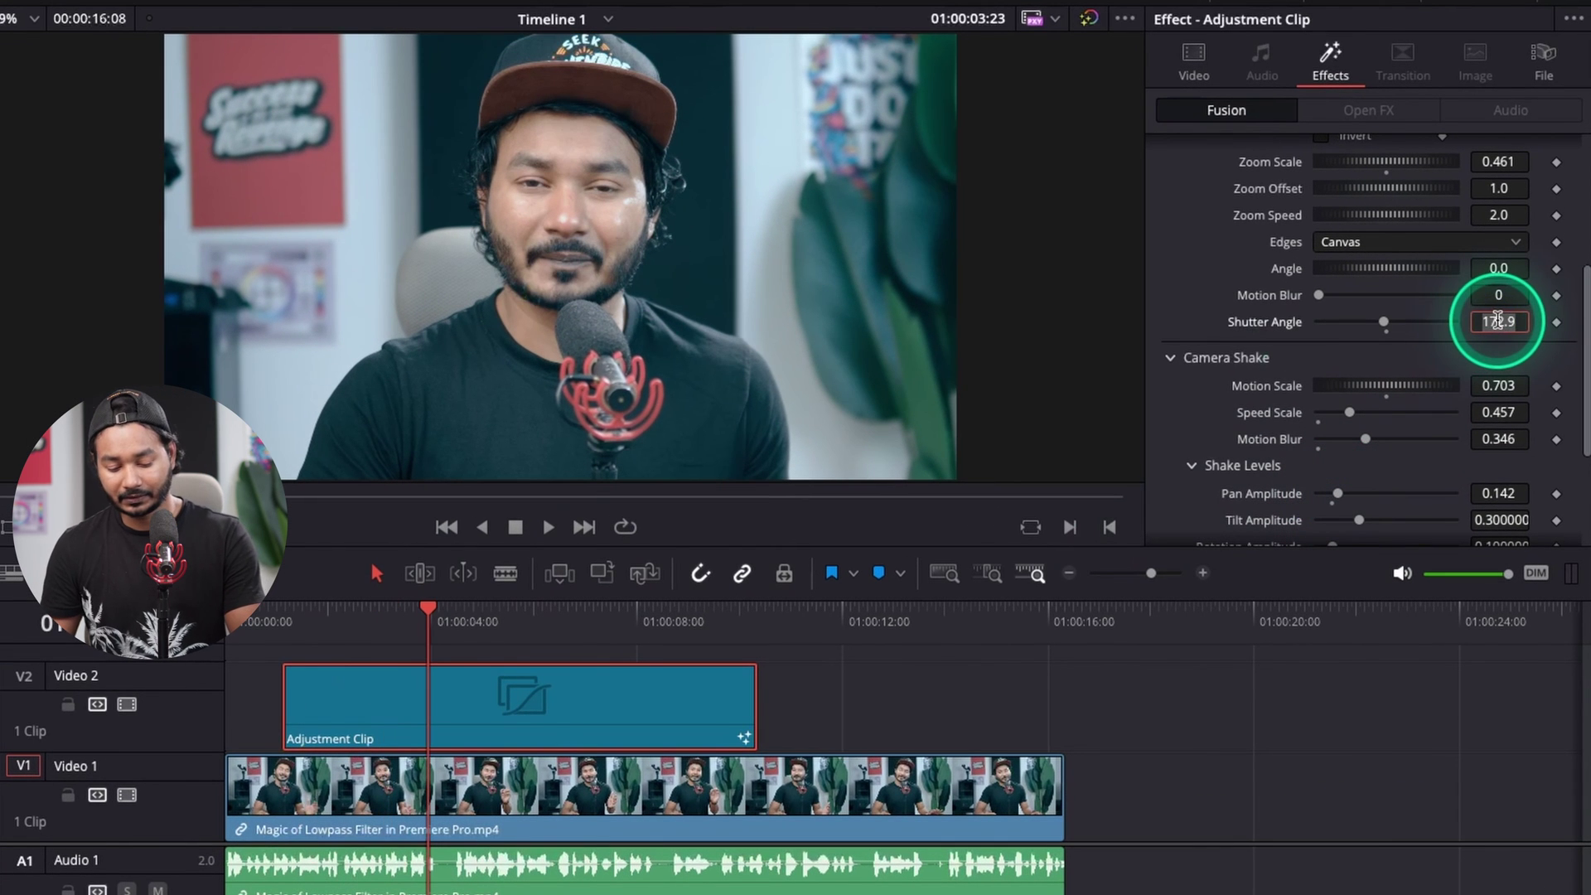
pyautogui.click(1457, 395)
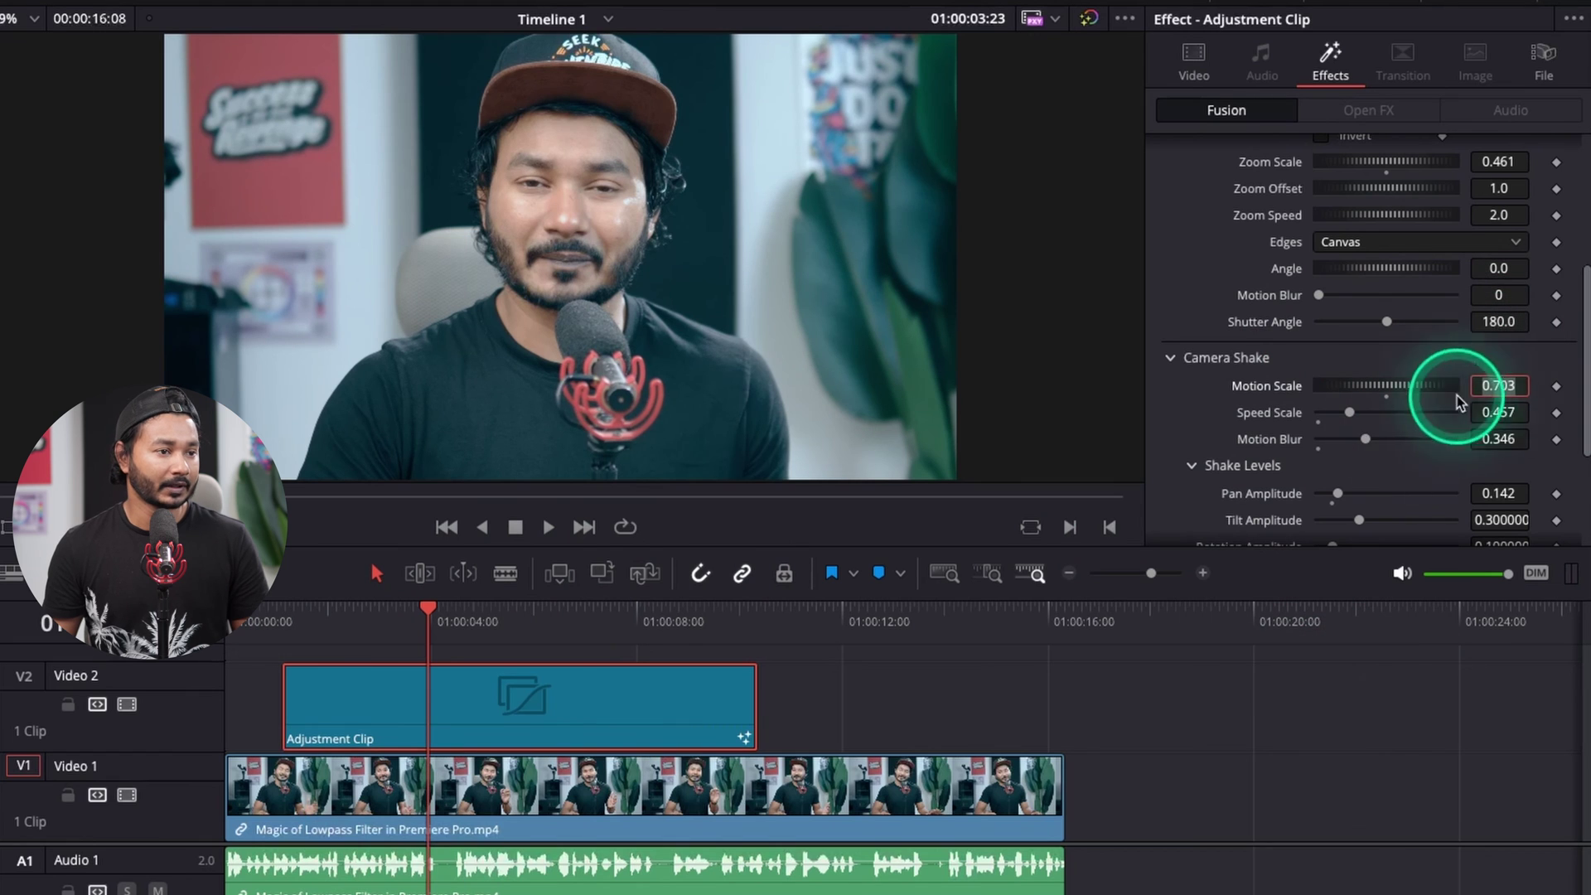
pyautogui.moveTo(1364, 437); pyautogui.dragTo(1296, 454)
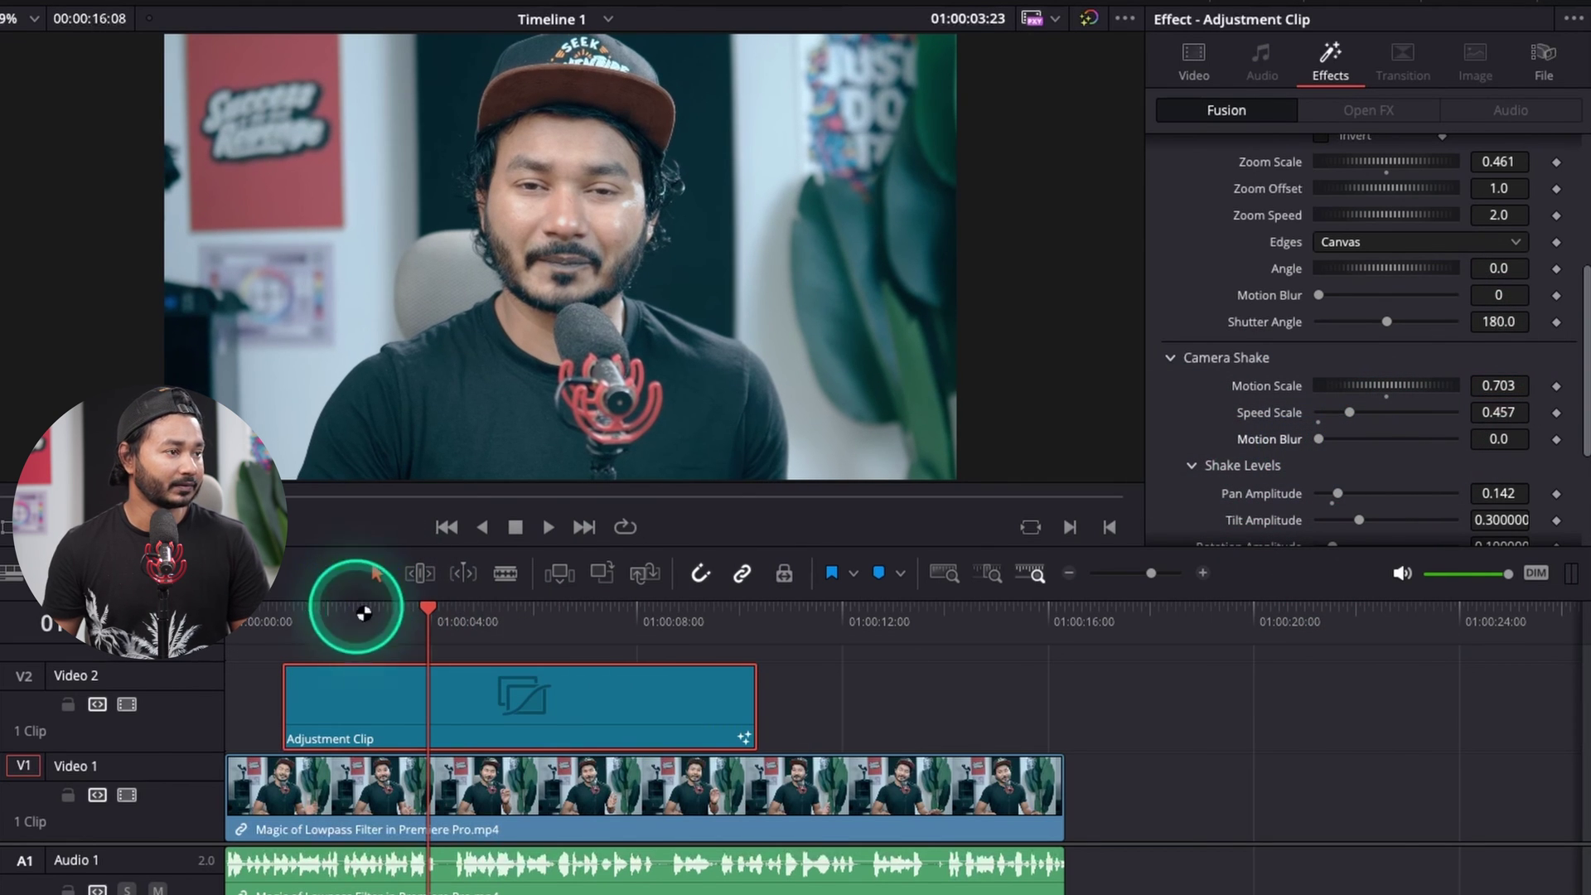
pyautogui.click(358, 609)
pyautogui.press('space')
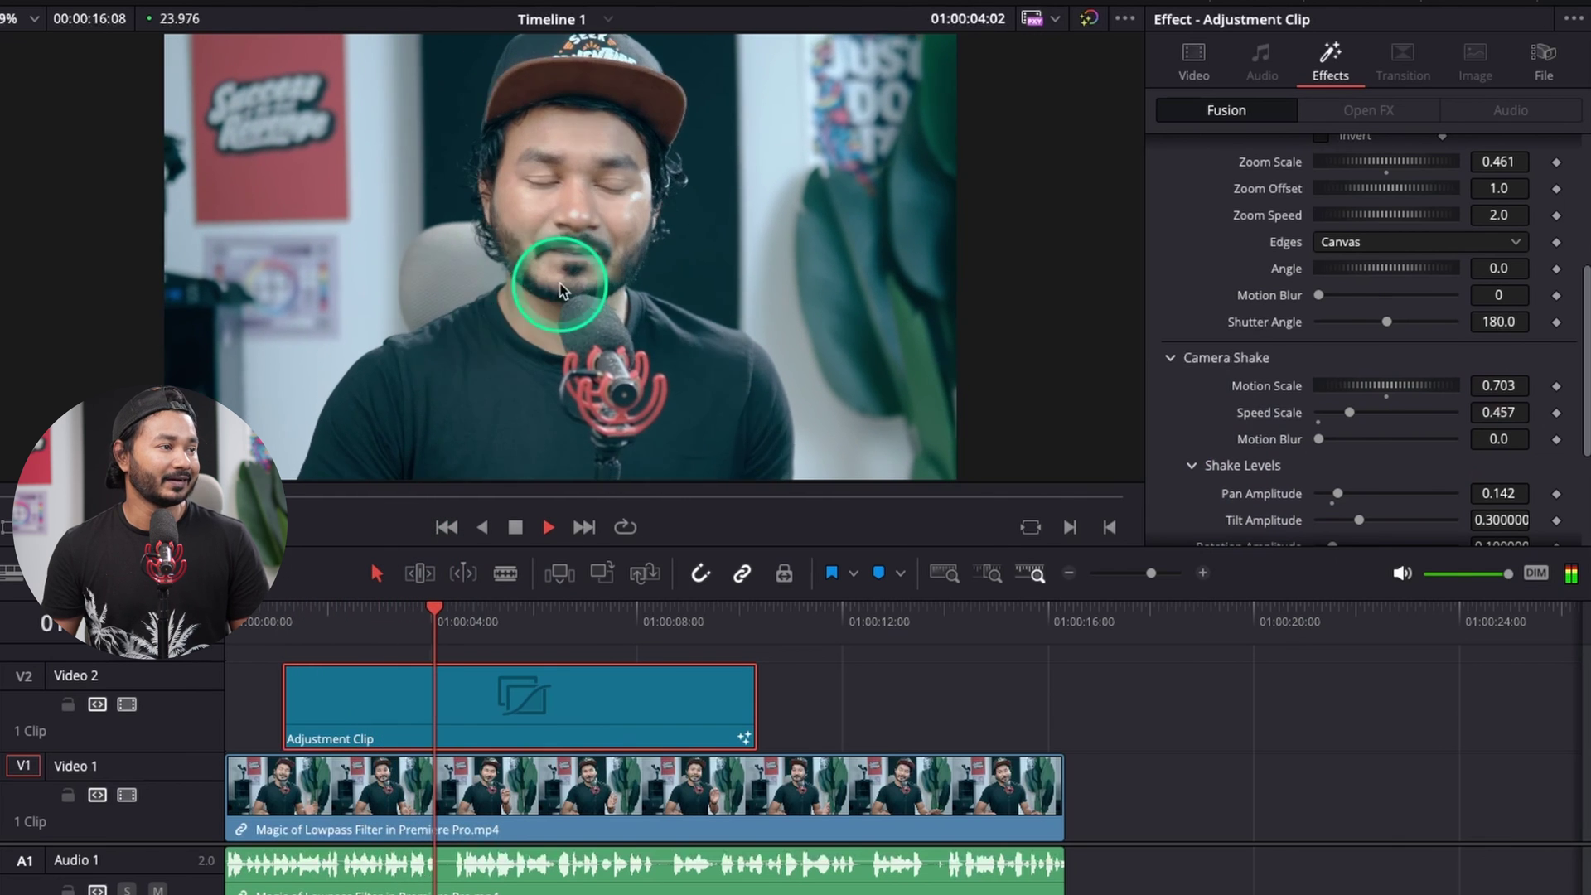
pyautogui.press('space')
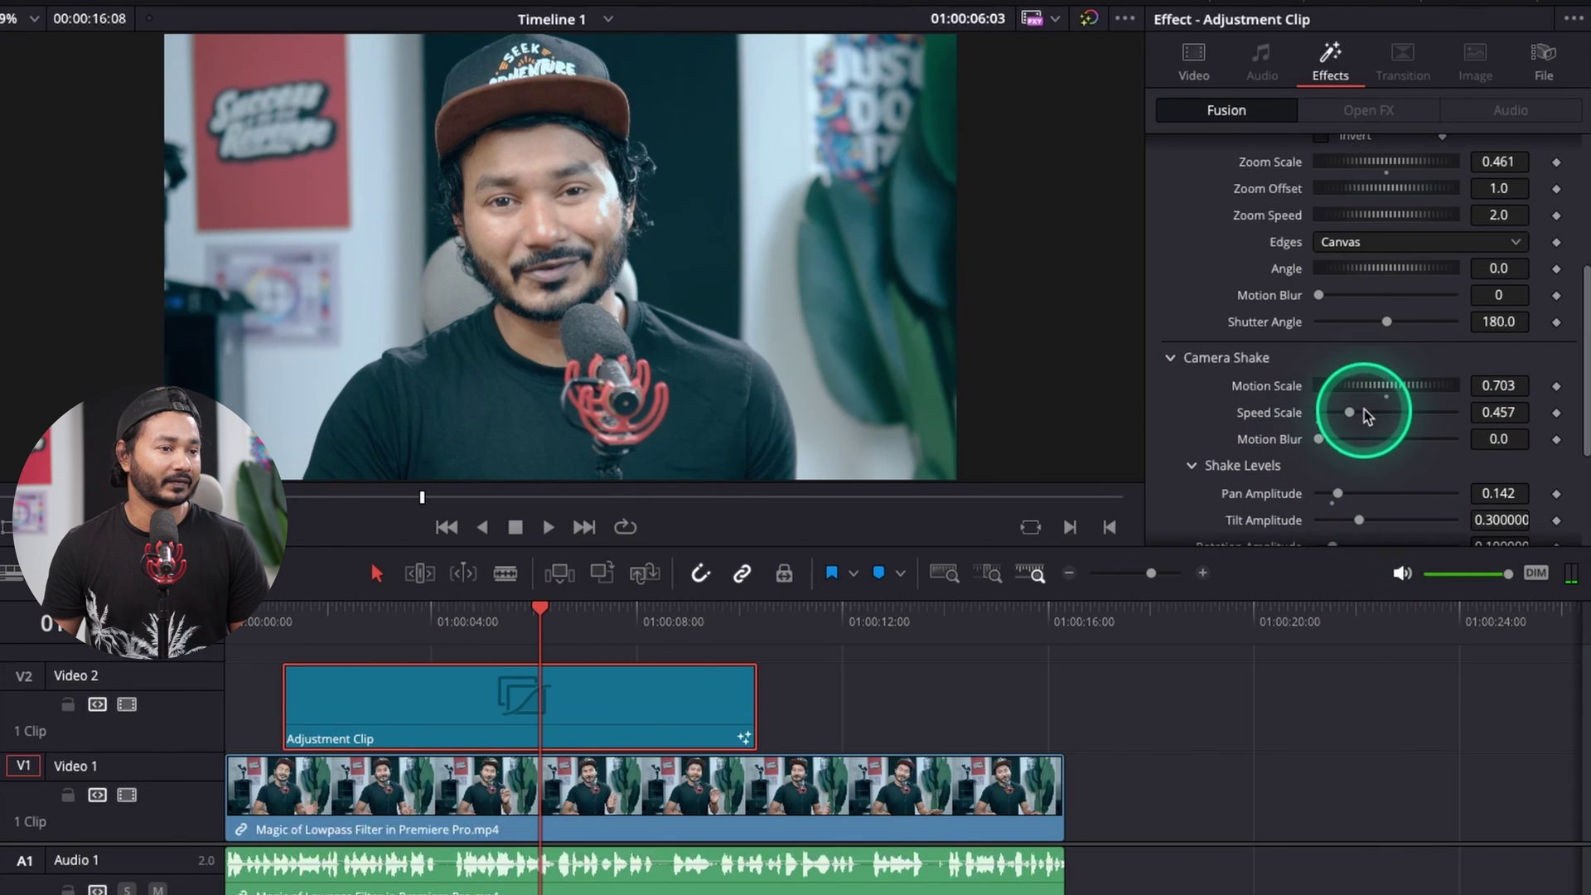
# Step: Tone the shake down to Motion Scale 0.573 and Speed Scale 0.094, then preview it
pyautogui.moveTo(1399, 390); pyautogui.dragTo(1324, 419)
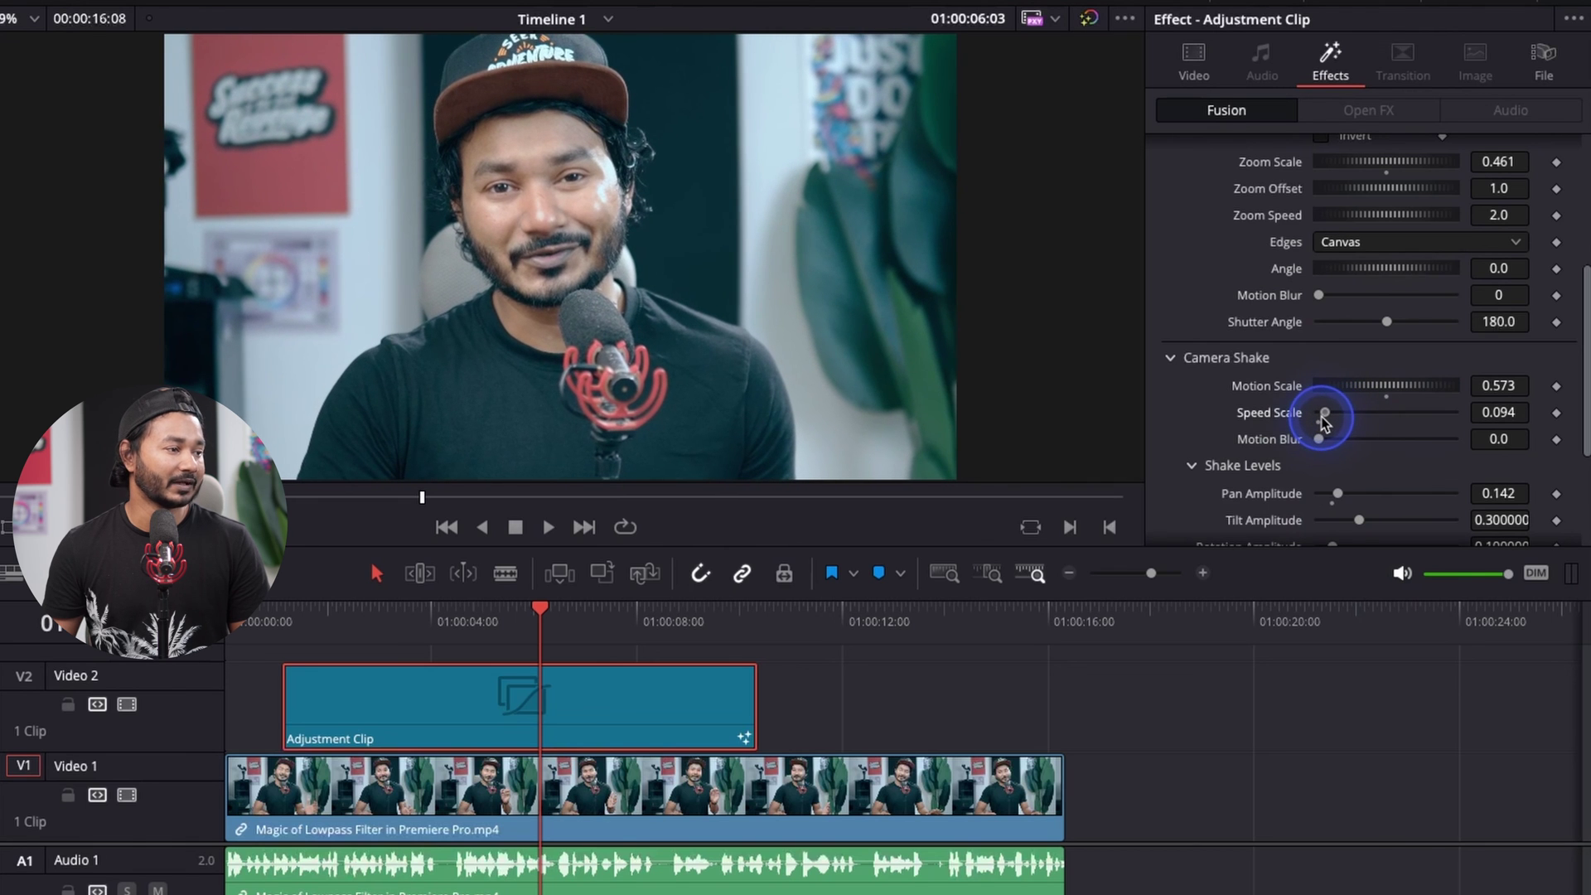
pyautogui.click(362, 614)
pyautogui.press('space')
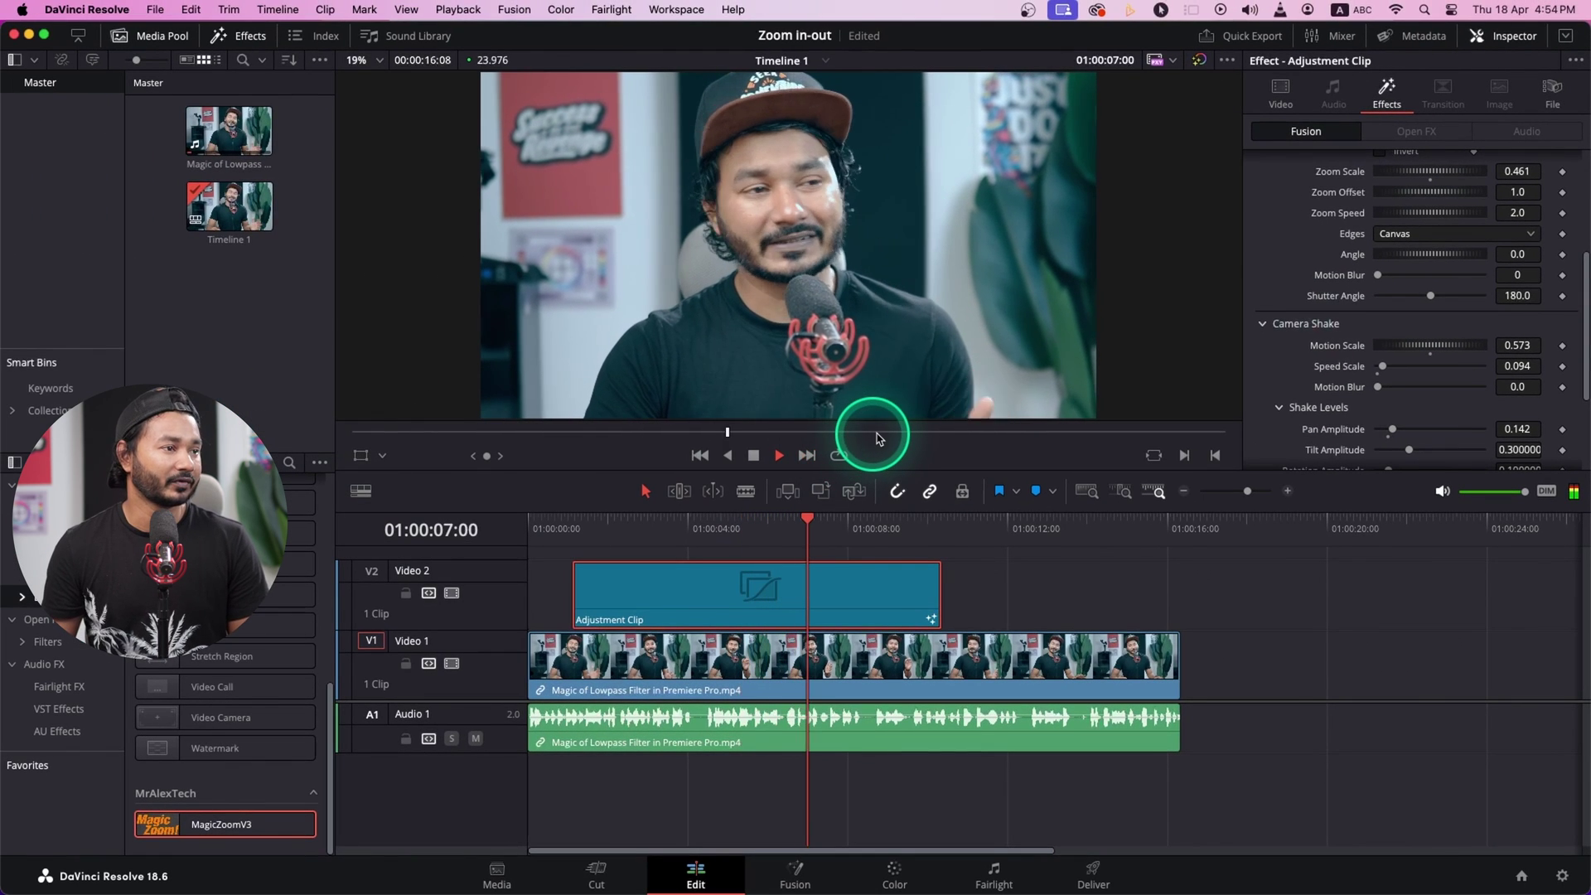
pyautogui.press('space')
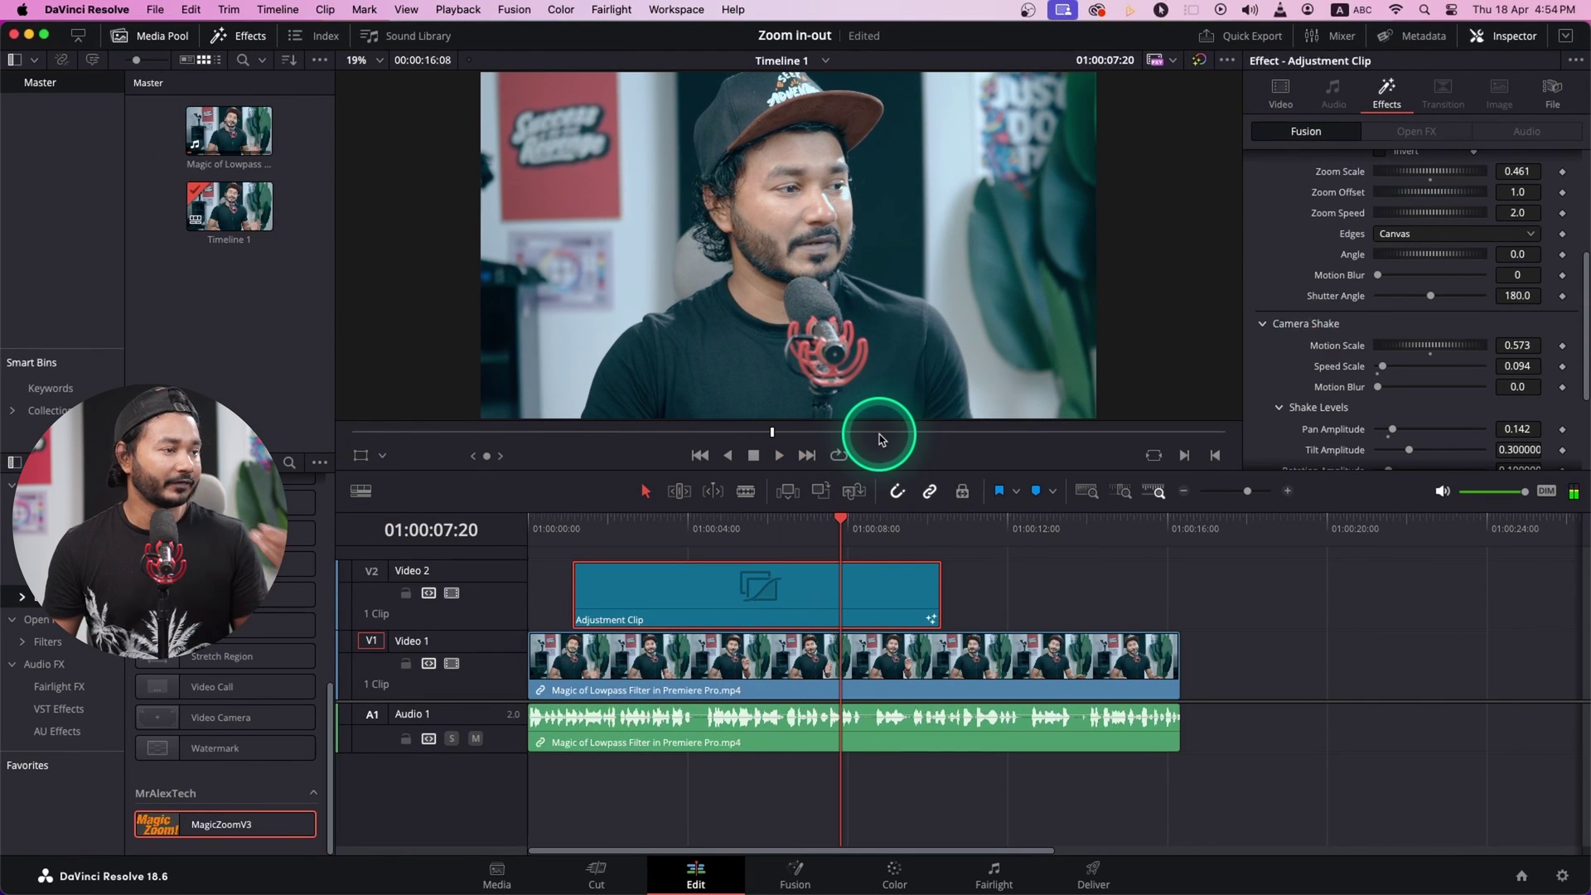